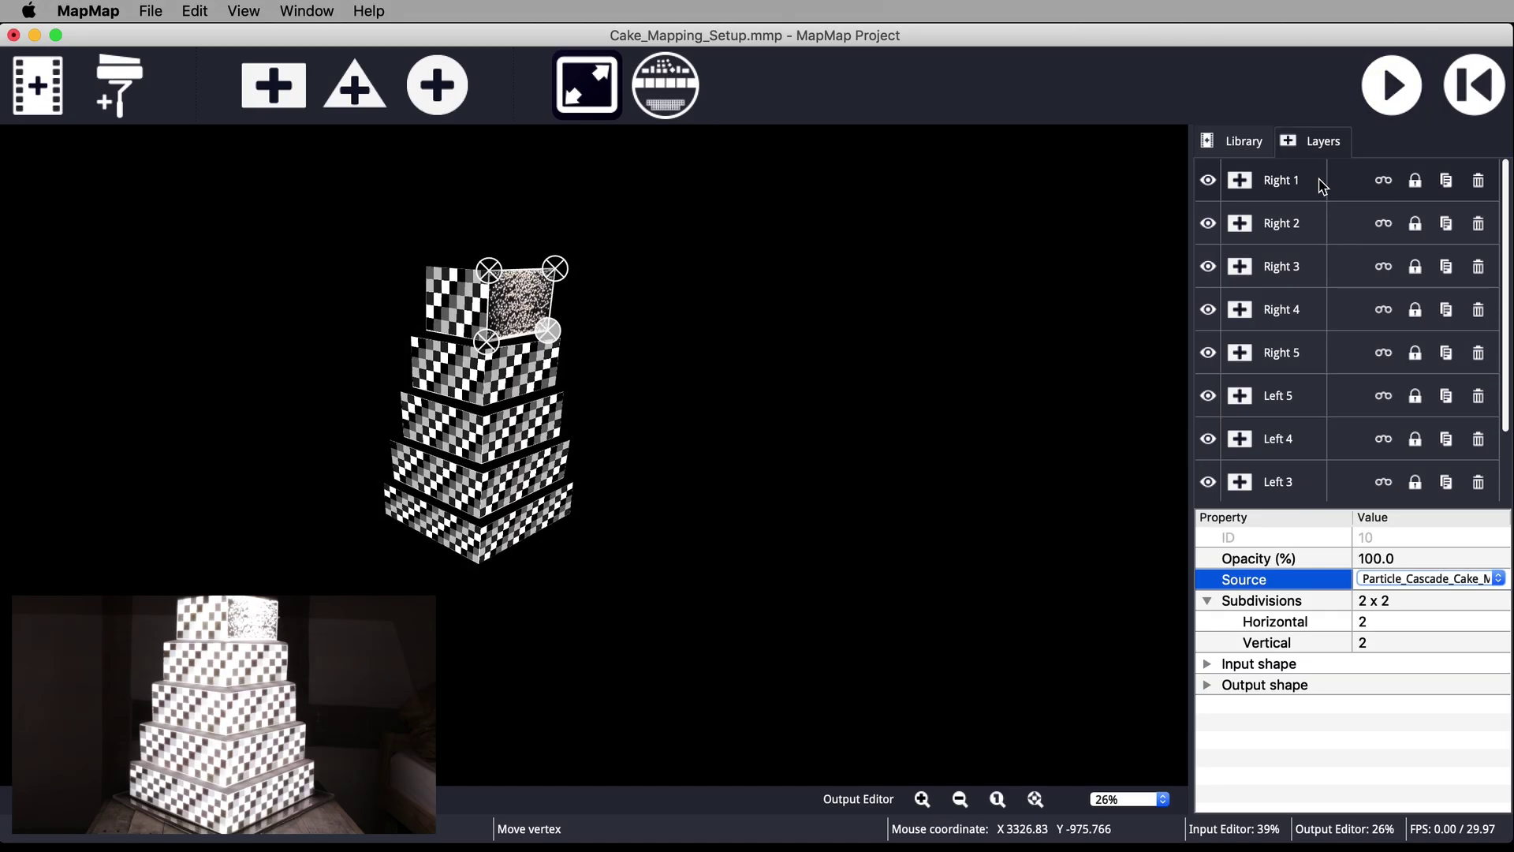
Switch the Right 2 layer's source from the UV checker to the Particle_Cascade video
{"action": "left_click", "coordinate": [1285, 236]}
{"action": "left_click", "coordinate": [1378, 579]}
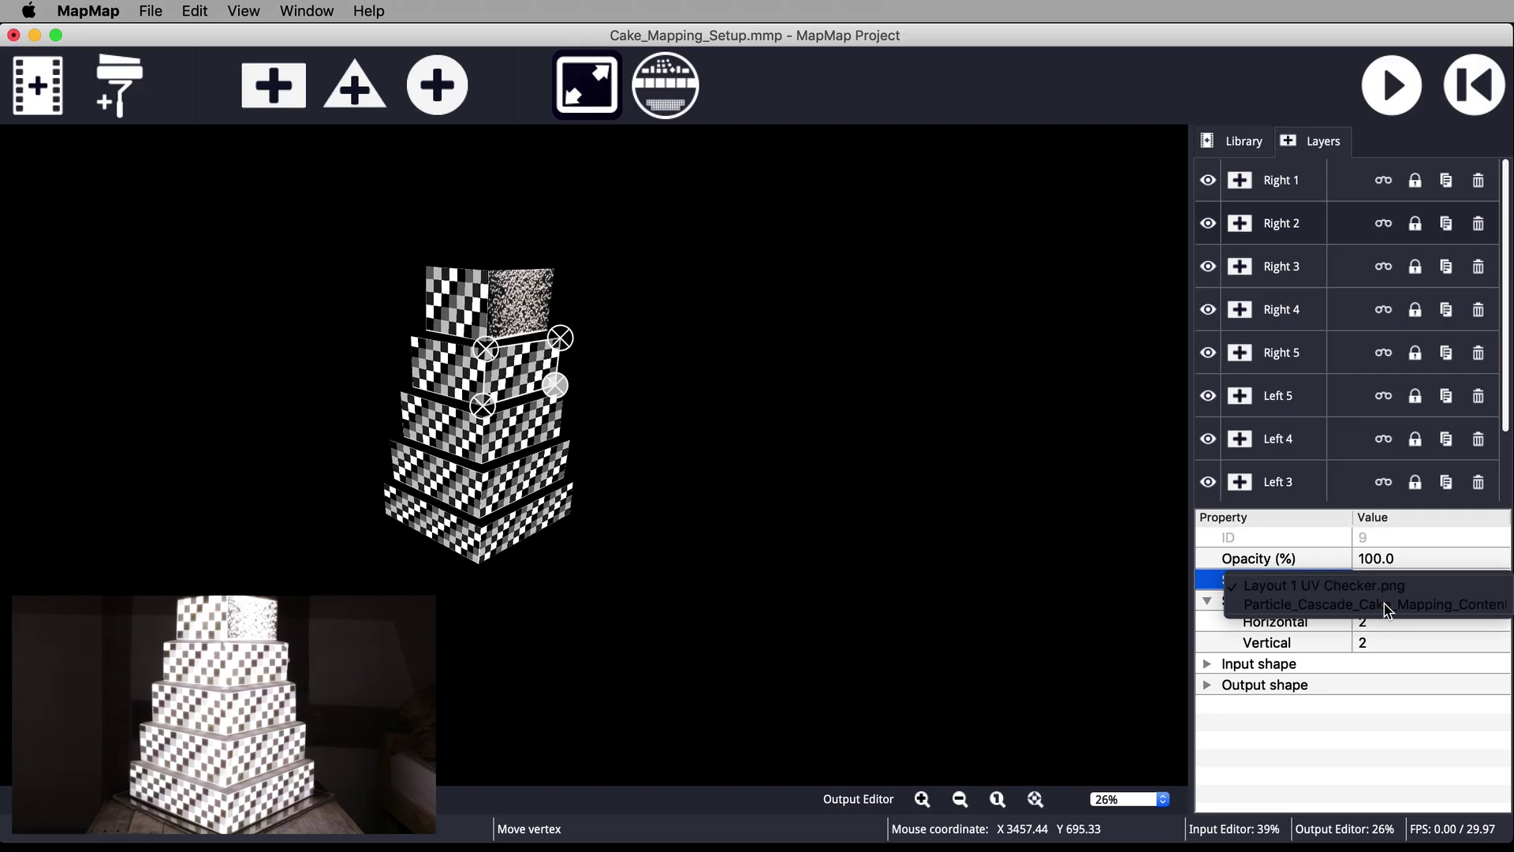
{"action": "left_click", "coordinate": [1412, 604]}
{"action": "left_click", "coordinate": [1281, 269]}
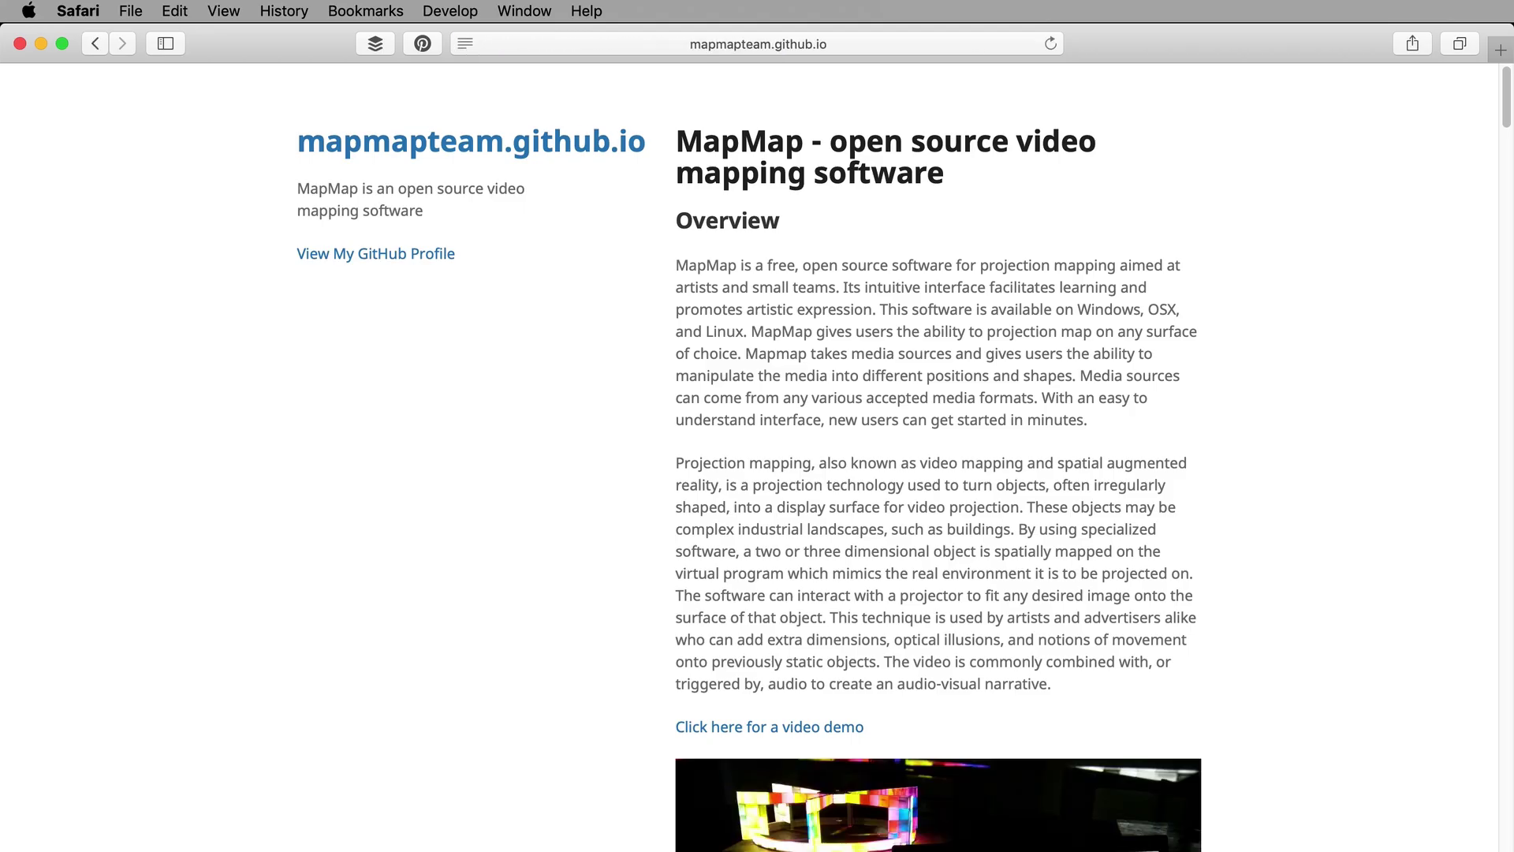
Scroll the MapMap site past the Overview and demo to Download and install
{"action": "scroll", "coordinate": [1191, 635], "scroll_direction": "down", "scroll_amount": 10}
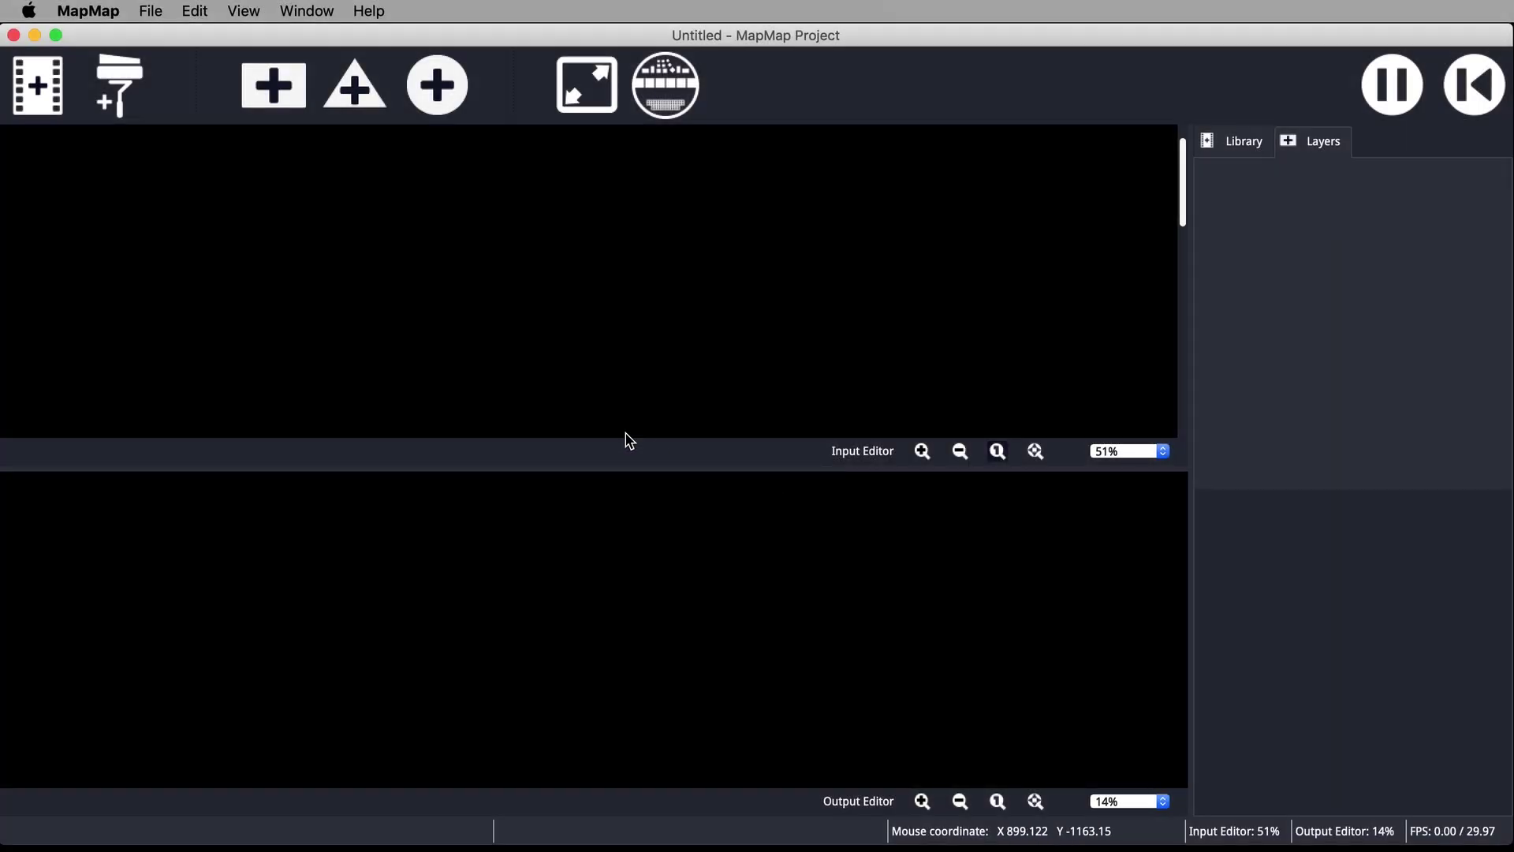
Import Layout 1 UV Checker.png from the Guides folder as a media source
{"action": "left_click", "coordinate": [53, 93]}
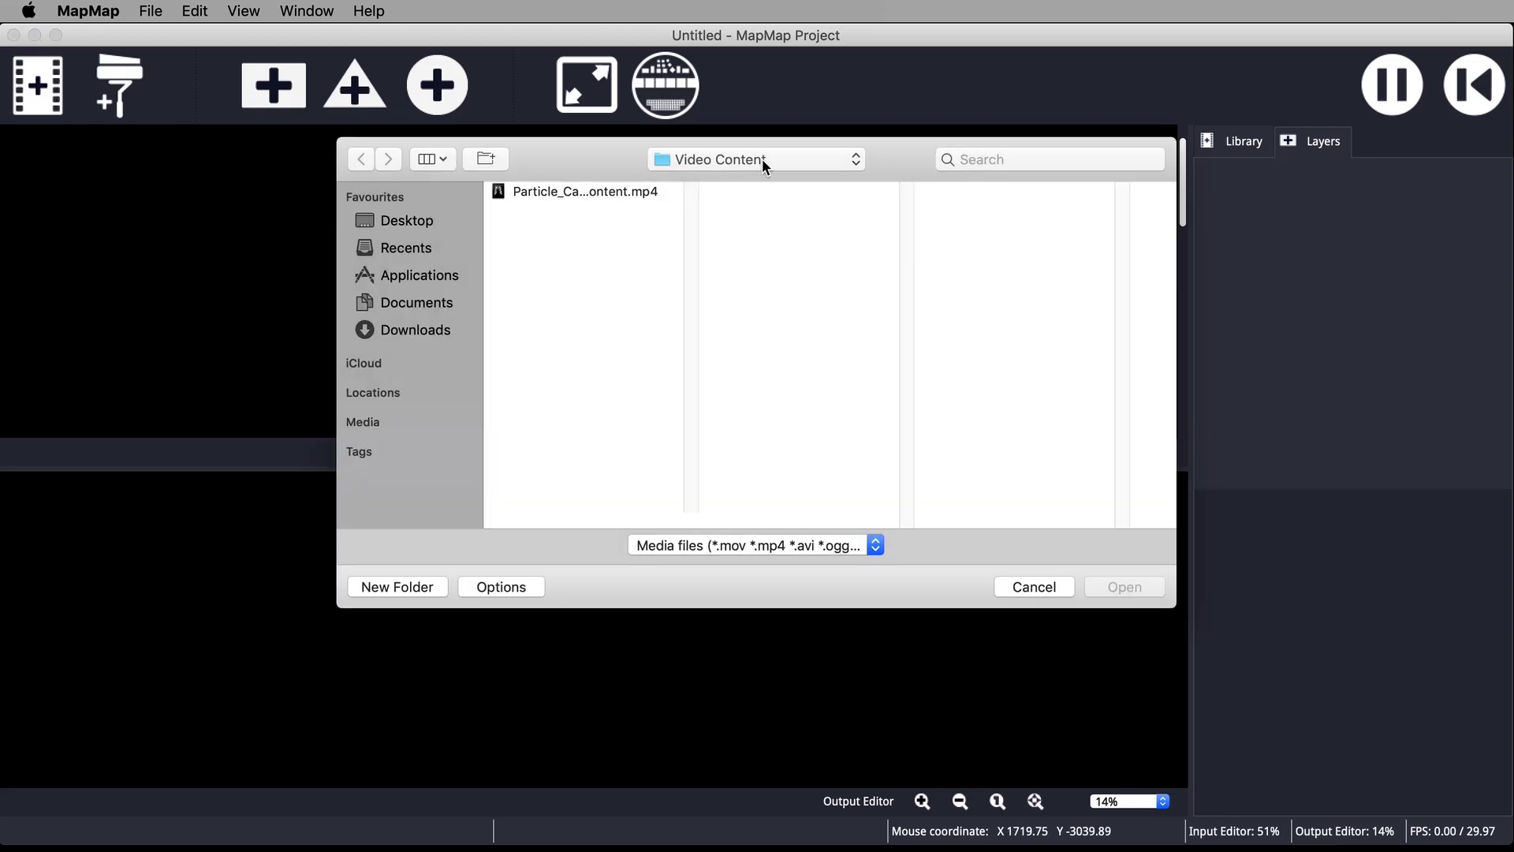
{"action": "left_click", "coordinate": [762, 159]}
{"action": "left_click", "coordinate": [759, 178]}
{"action": "left_click", "coordinate": [890, 191]}
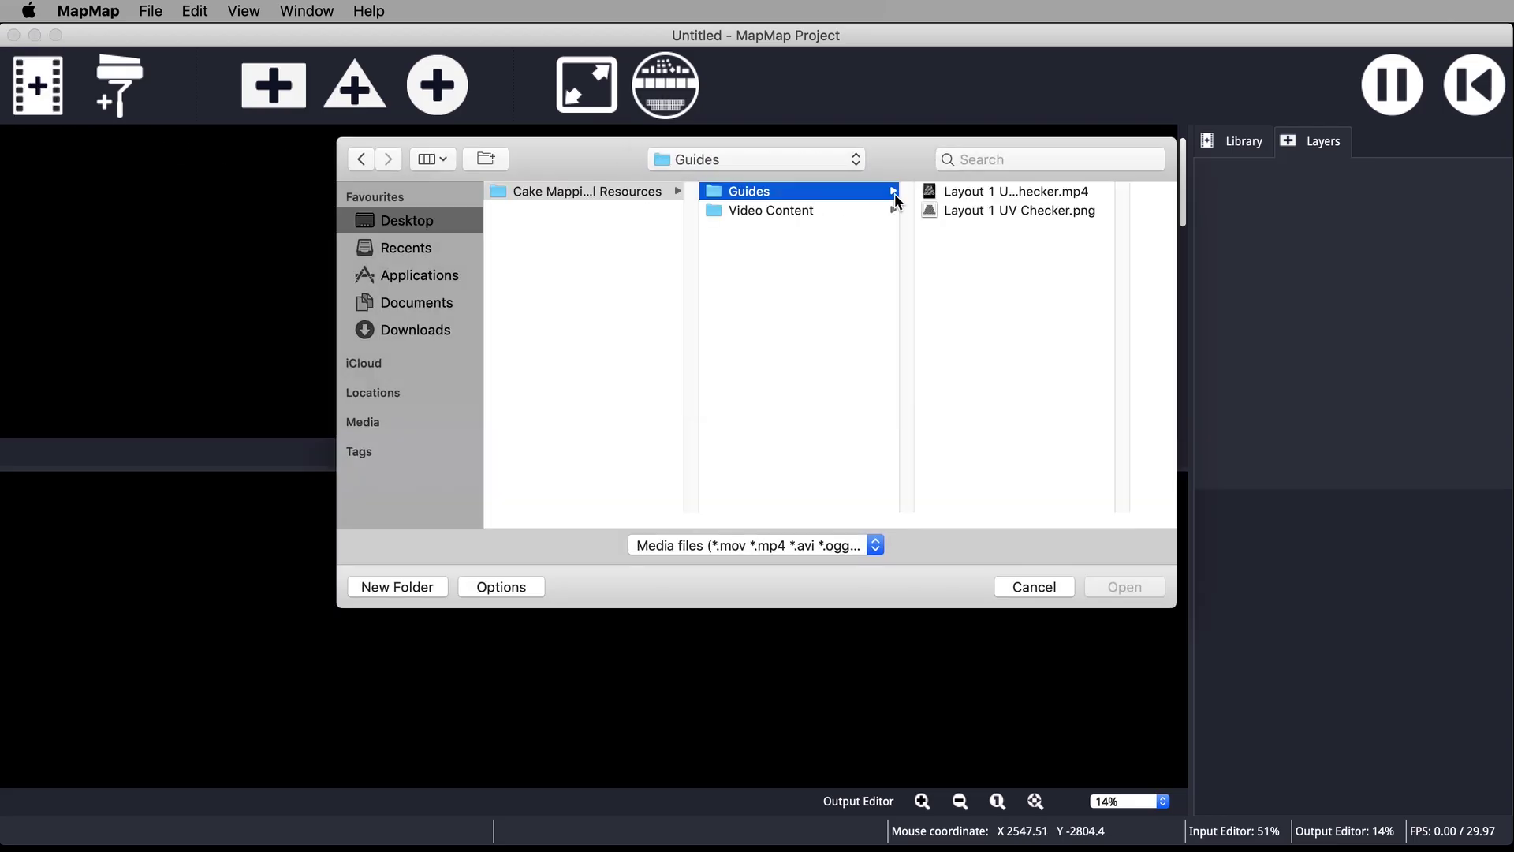
{"action": "left_click", "coordinate": [1019, 209]}
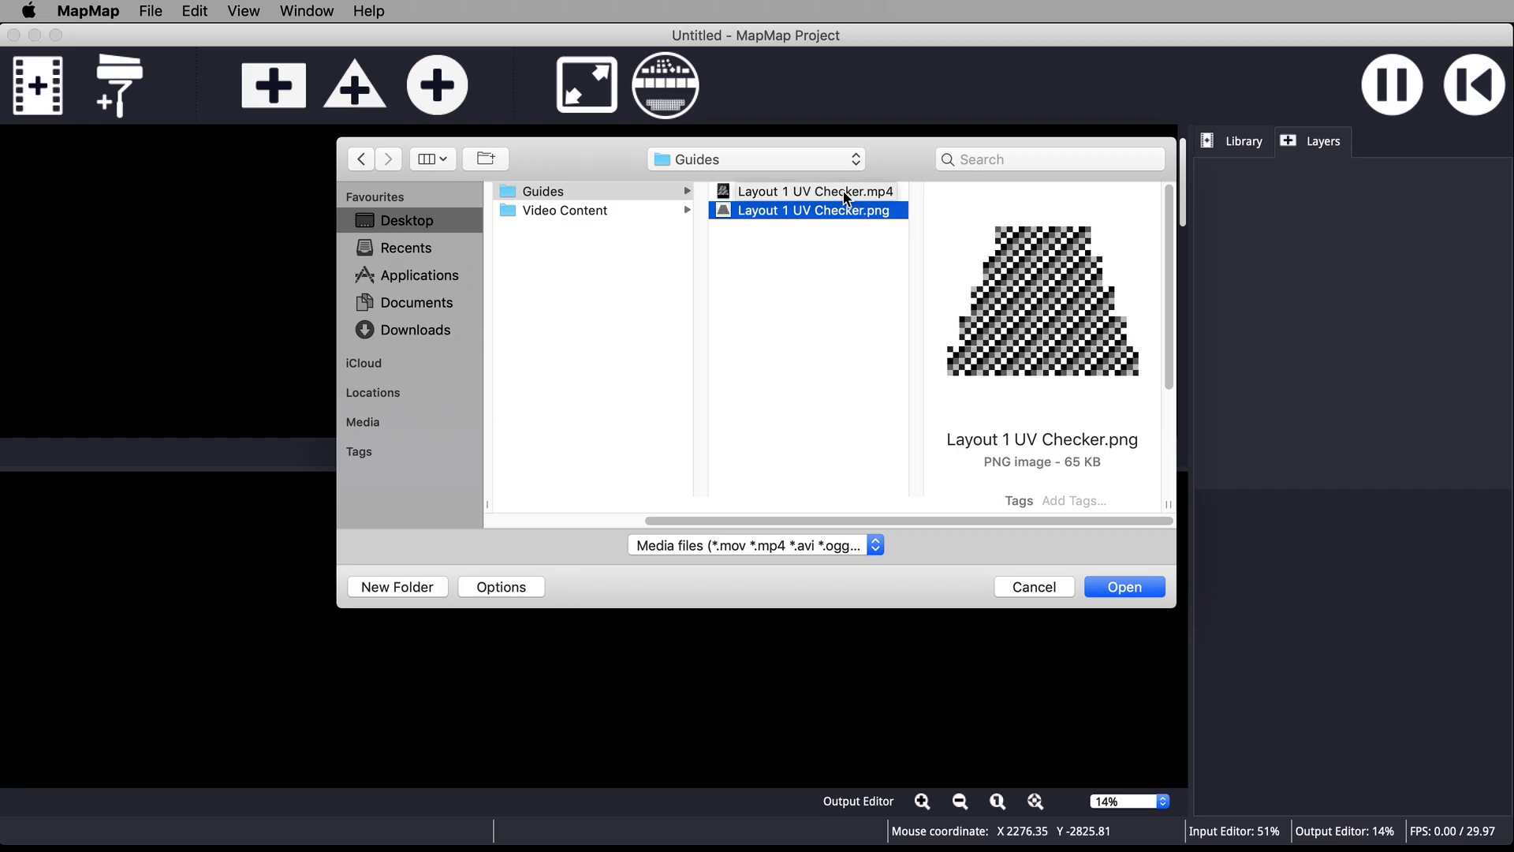
{"action": "left_click", "coordinate": [1123, 587]}
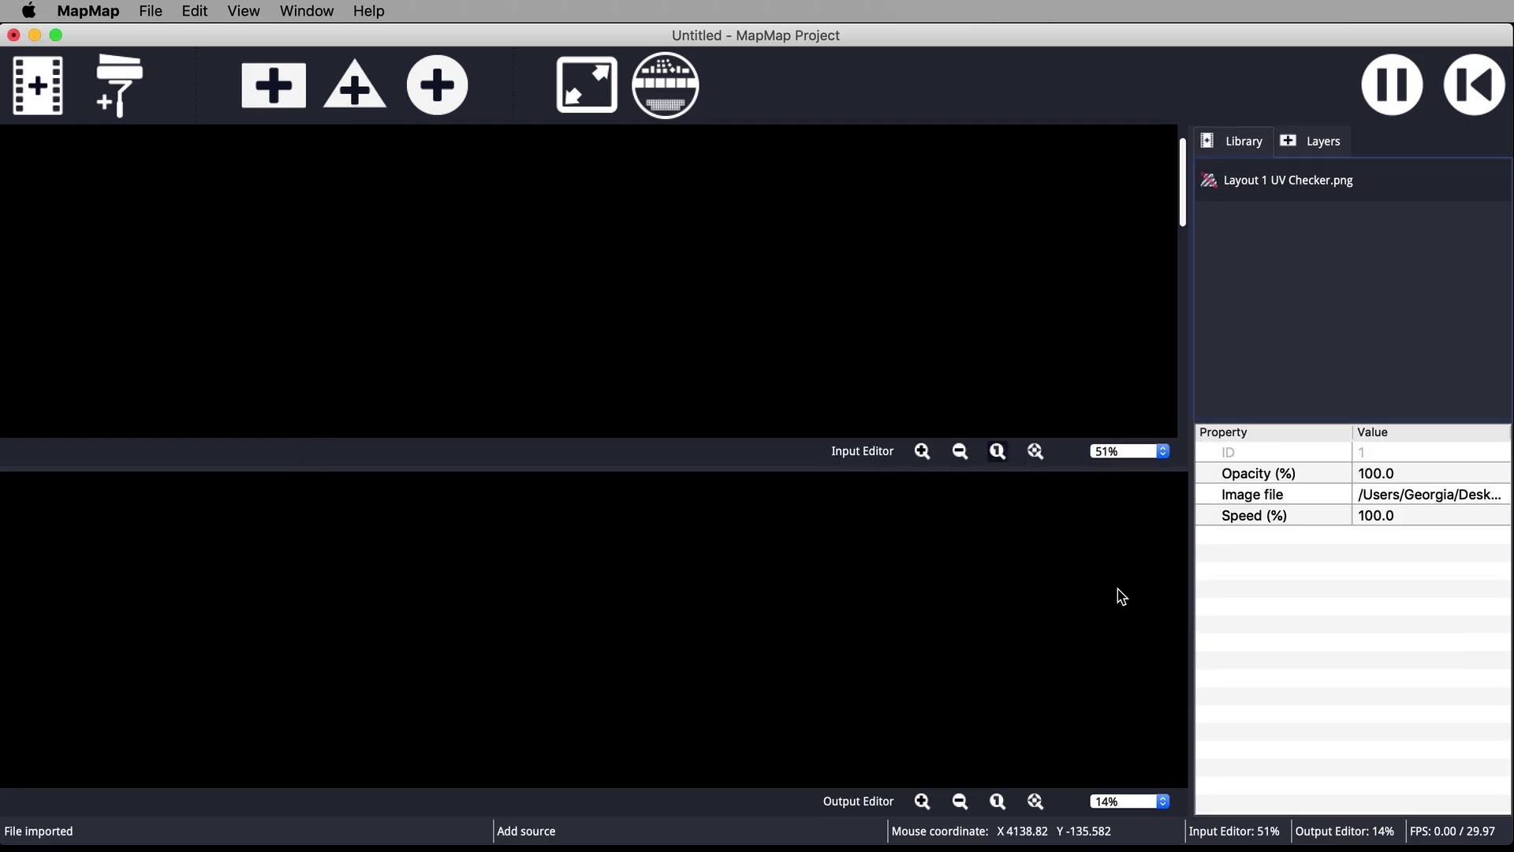
Import the Particle_Cascade_Cake_Mapping_Content.mp4 video as a second source
{"action": "left_click", "coordinate": [38, 86]}
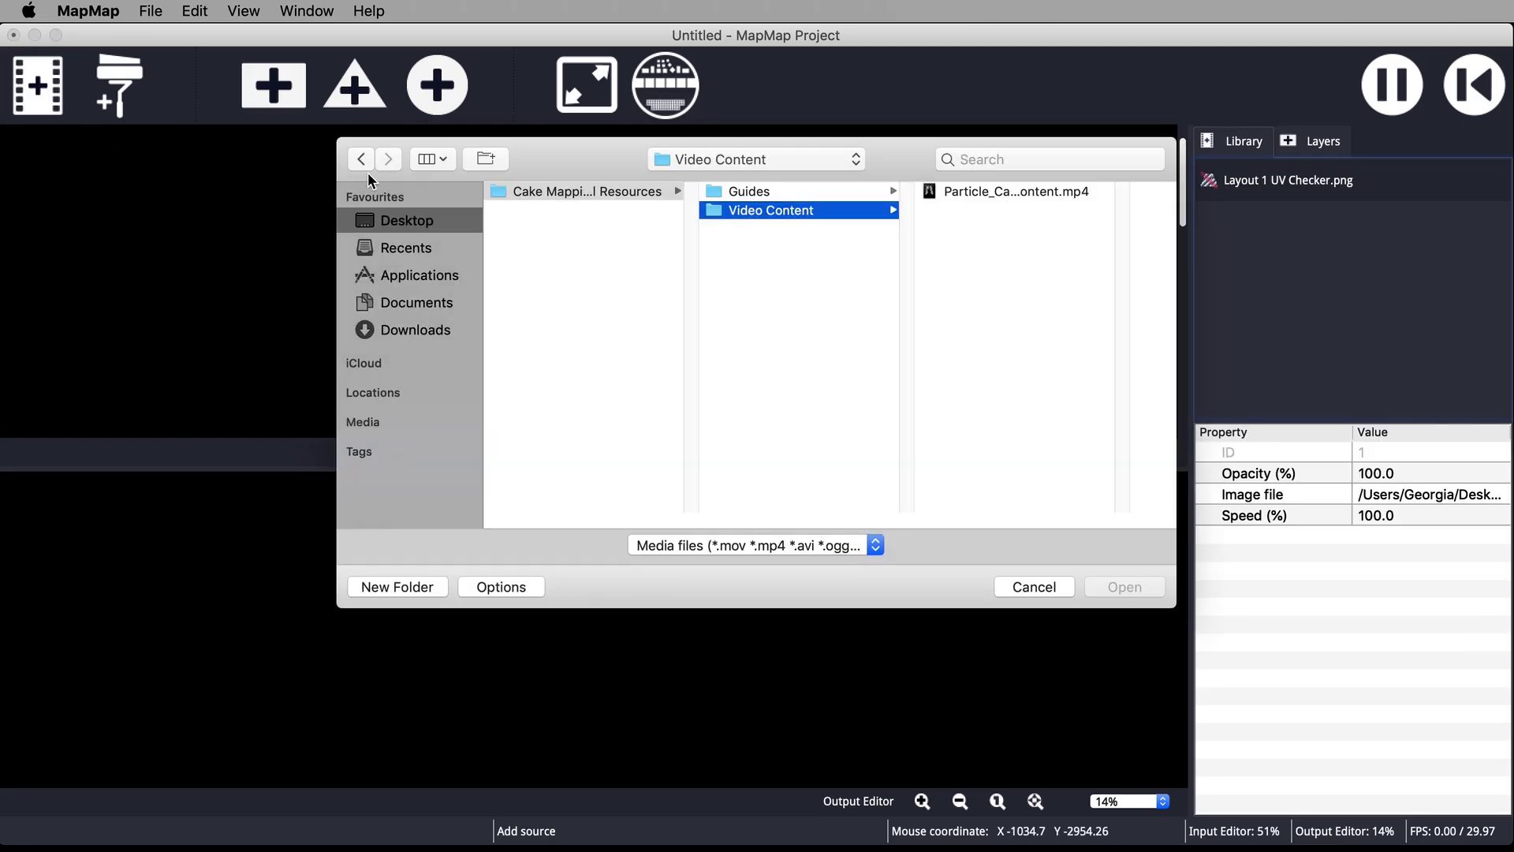
{"action": "left_click", "coordinate": [986, 191]}
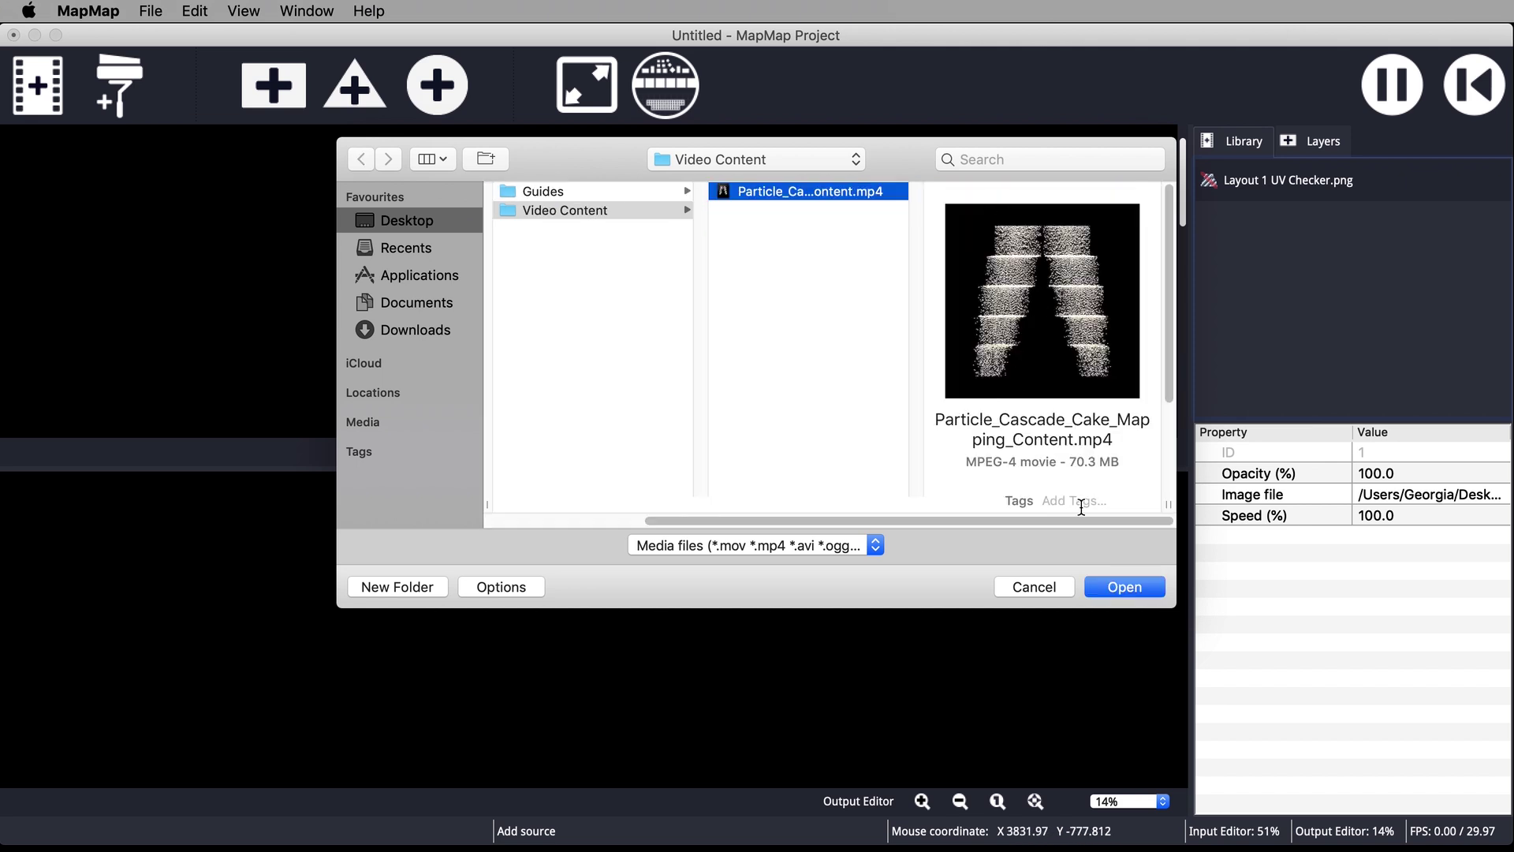
{"action": "left_click", "coordinate": [1117, 598]}
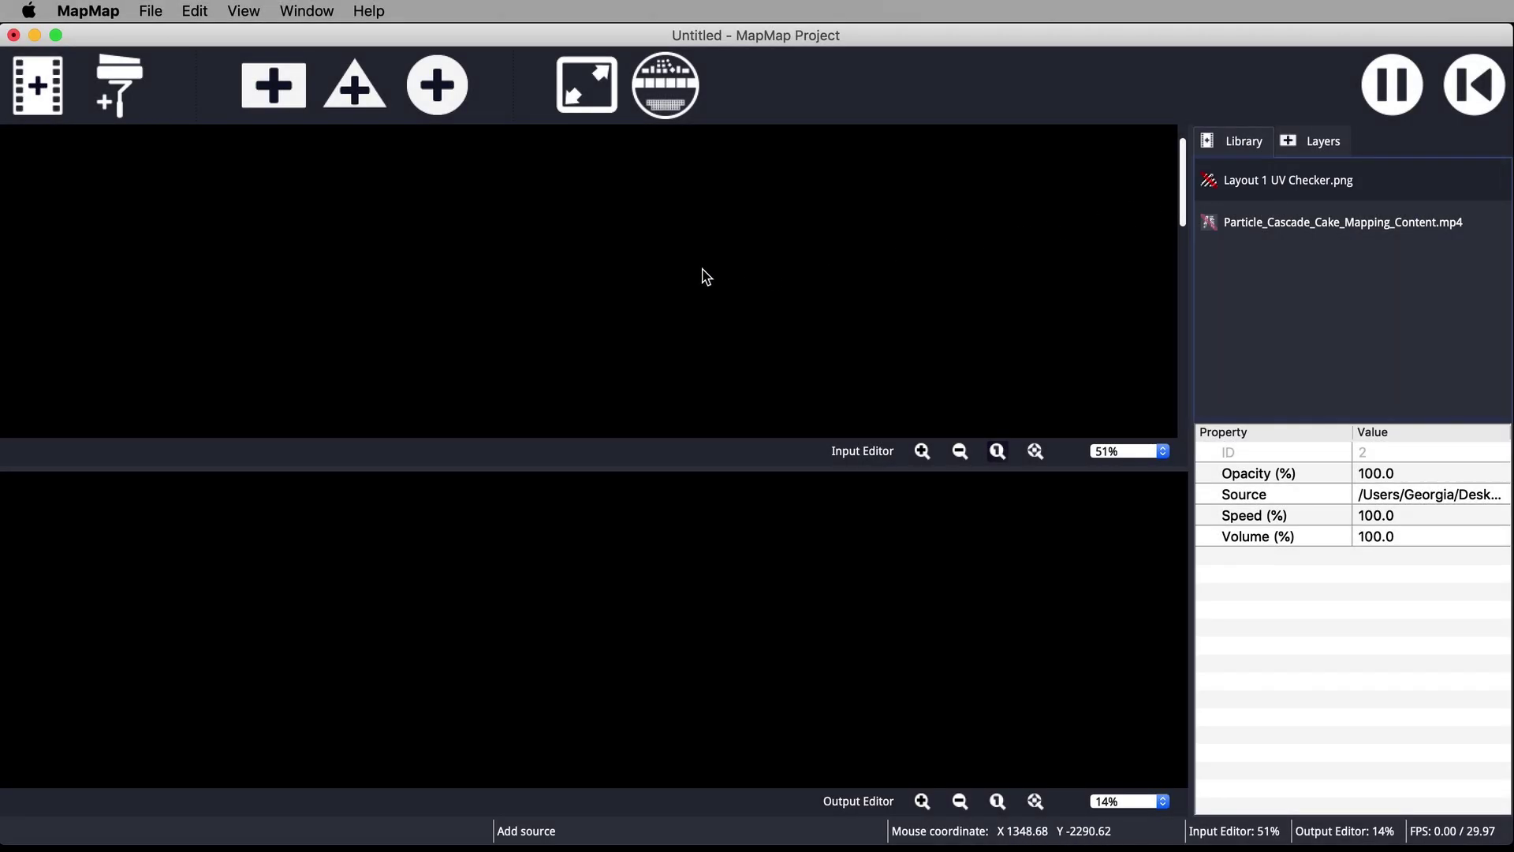
Add a Mesh 1 layer using the checker image and restore the Main Layout
{"action": "left_click", "coordinate": [293, 104]}
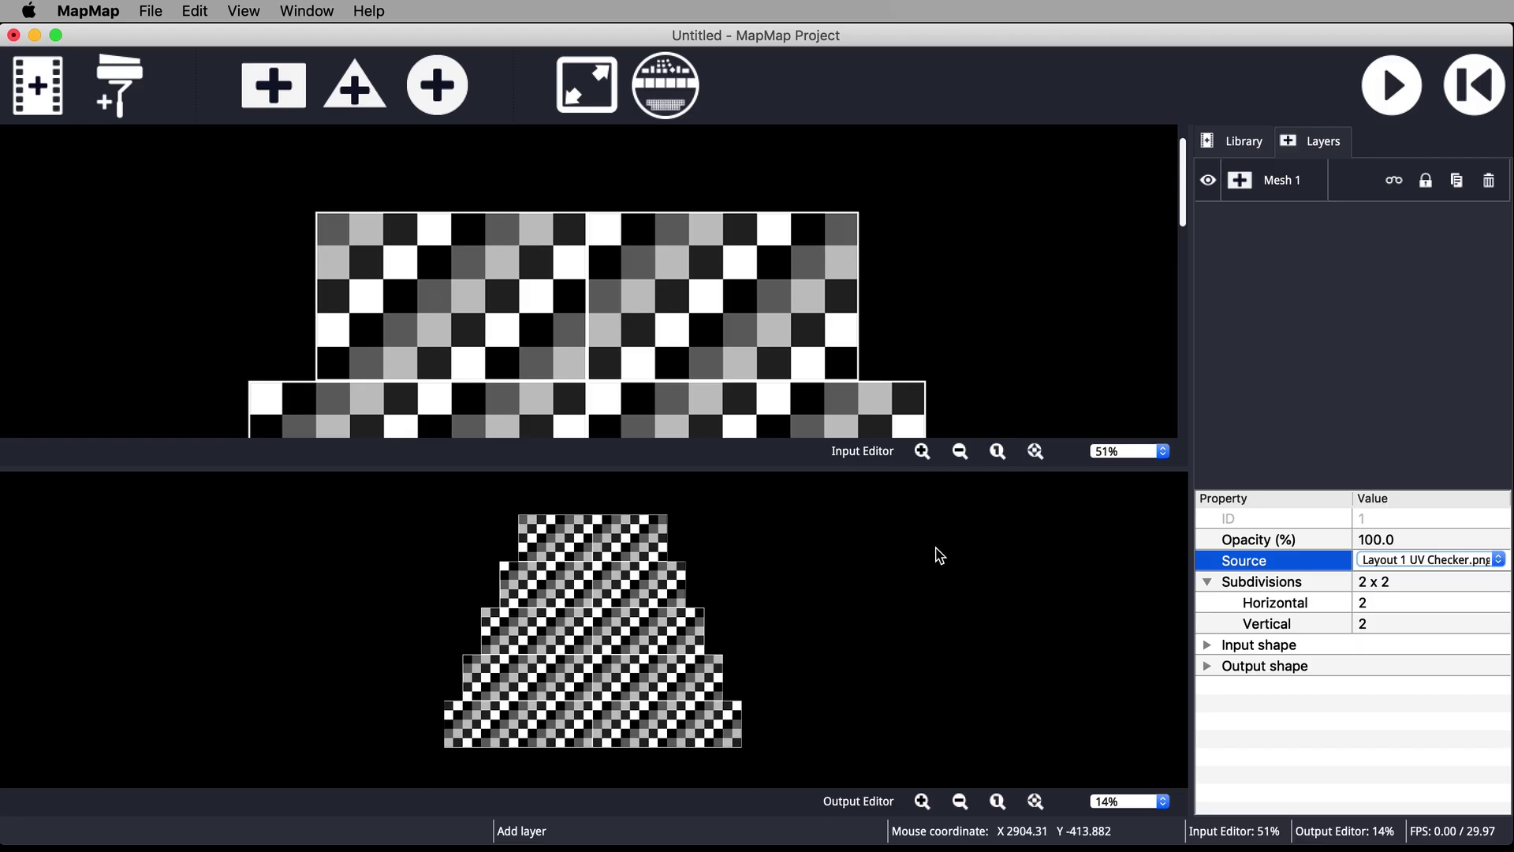
{"action": "left_click", "coordinate": [306, 20]}
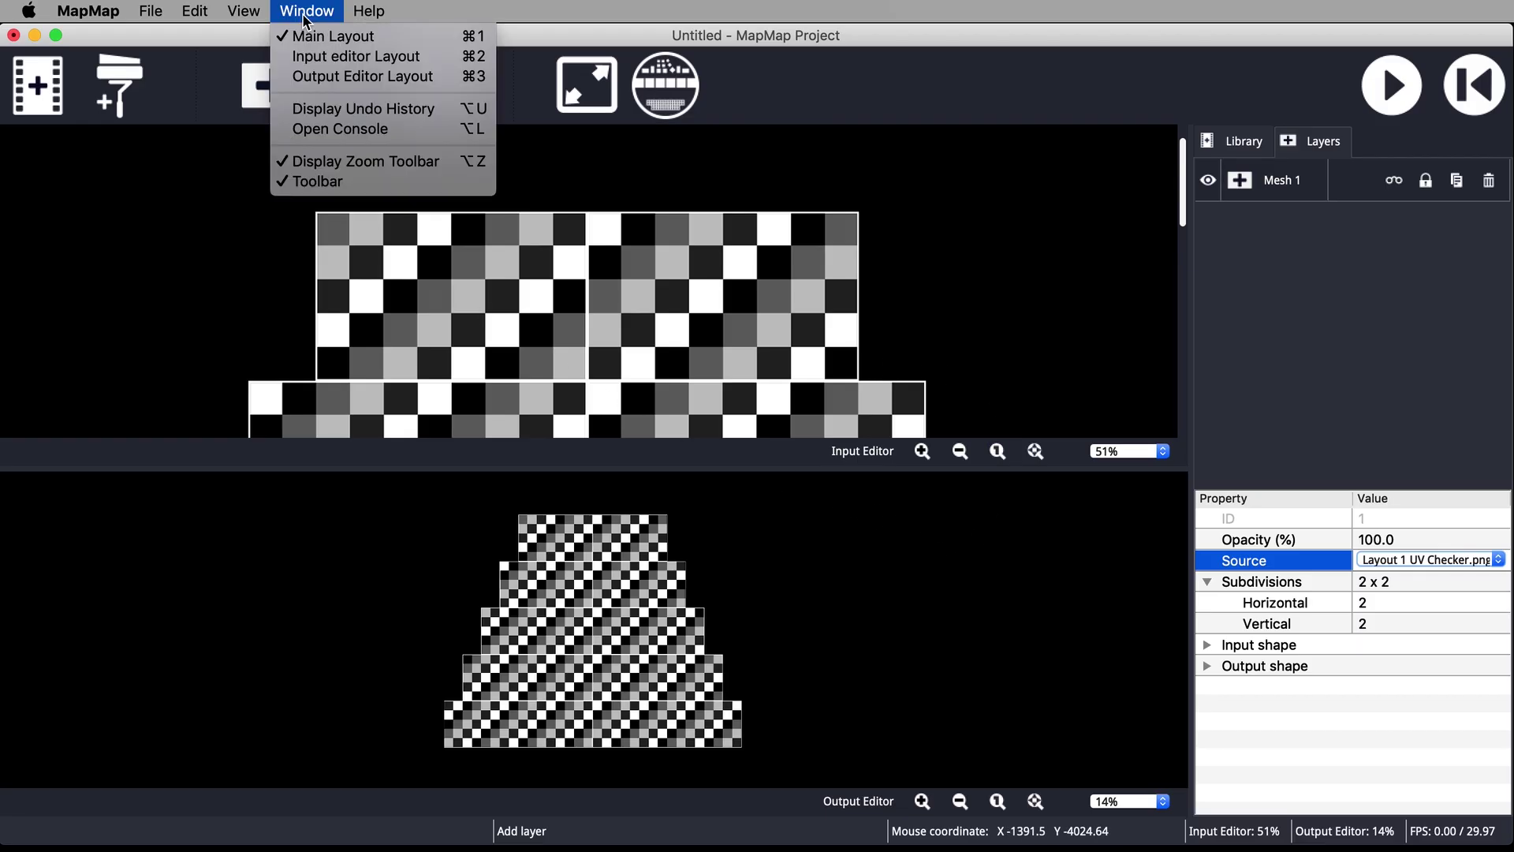
{"action": "left_click", "coordinate": [381, 38]}
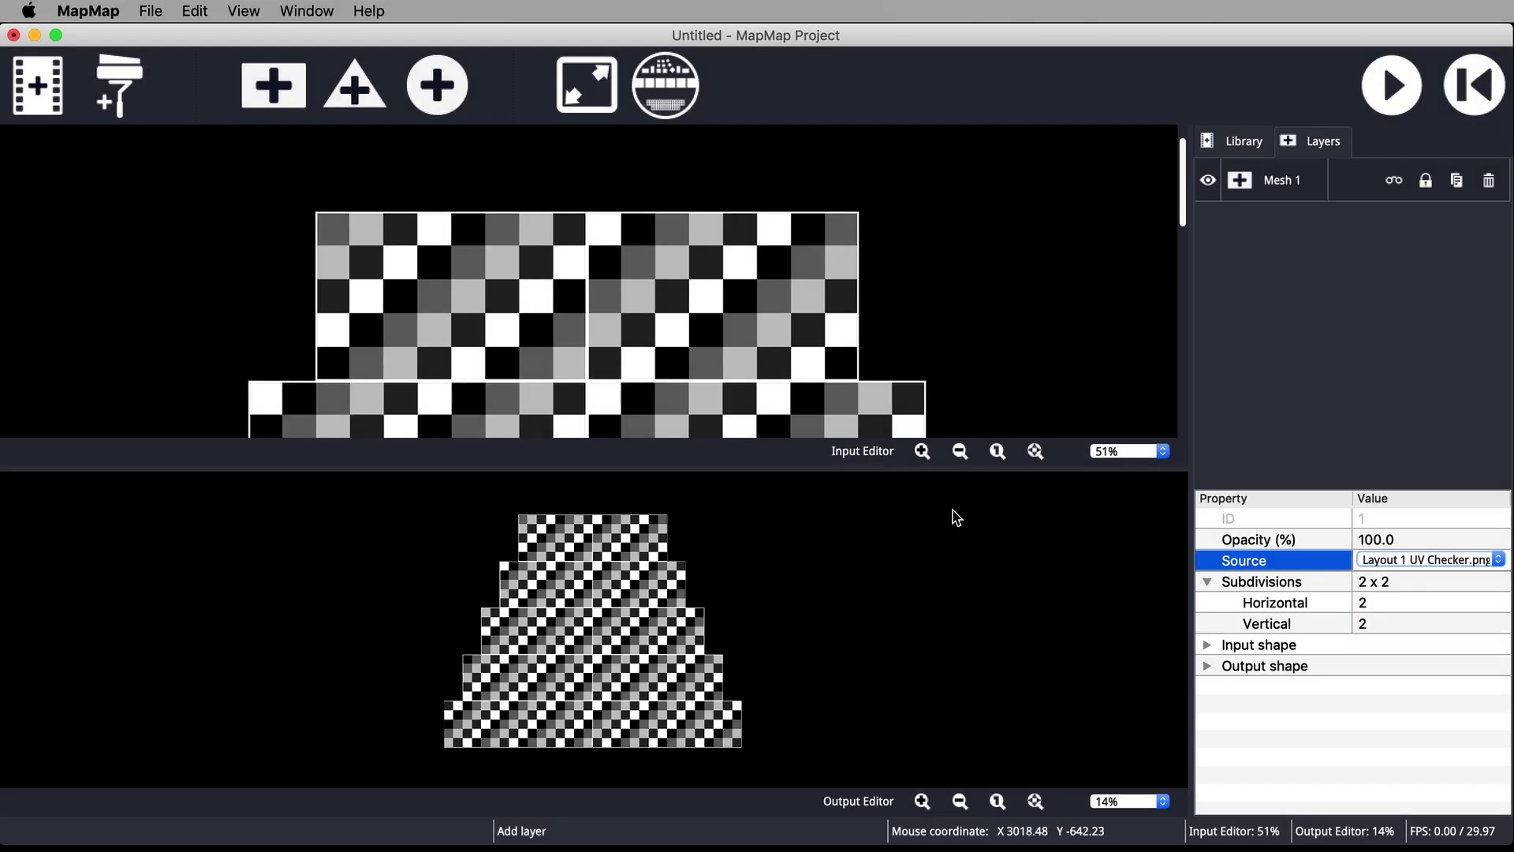
Fit the checker cake mesh to view in both the input and output editors
{"action": "left_click", "coordinate": [1035, 451]}
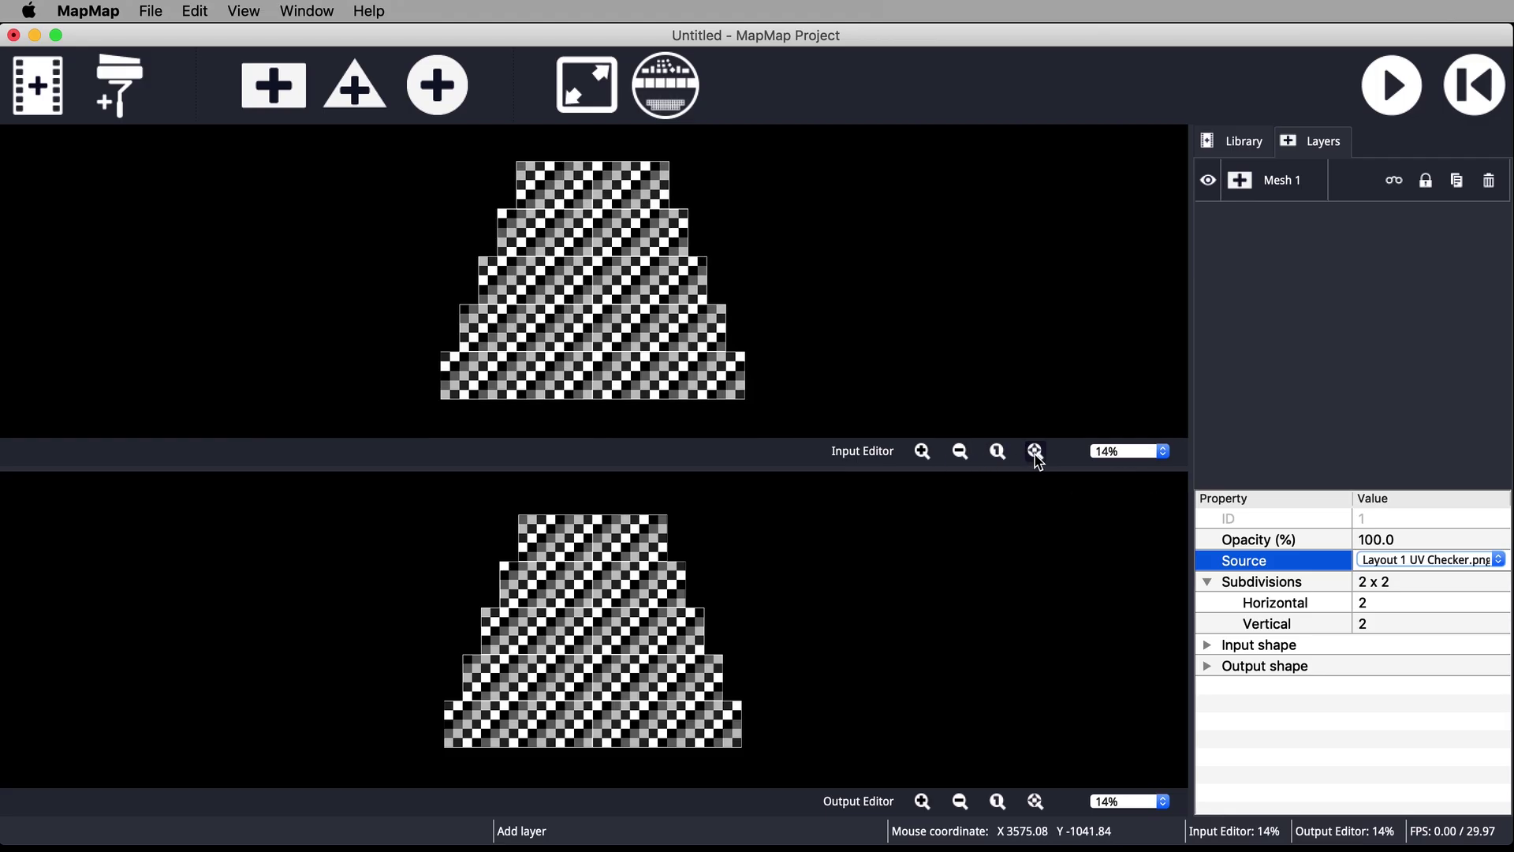
{"action": "left_click", "coordinate": [994, 454]}
{"action": "left_click", "coordinate": [925, 454]}
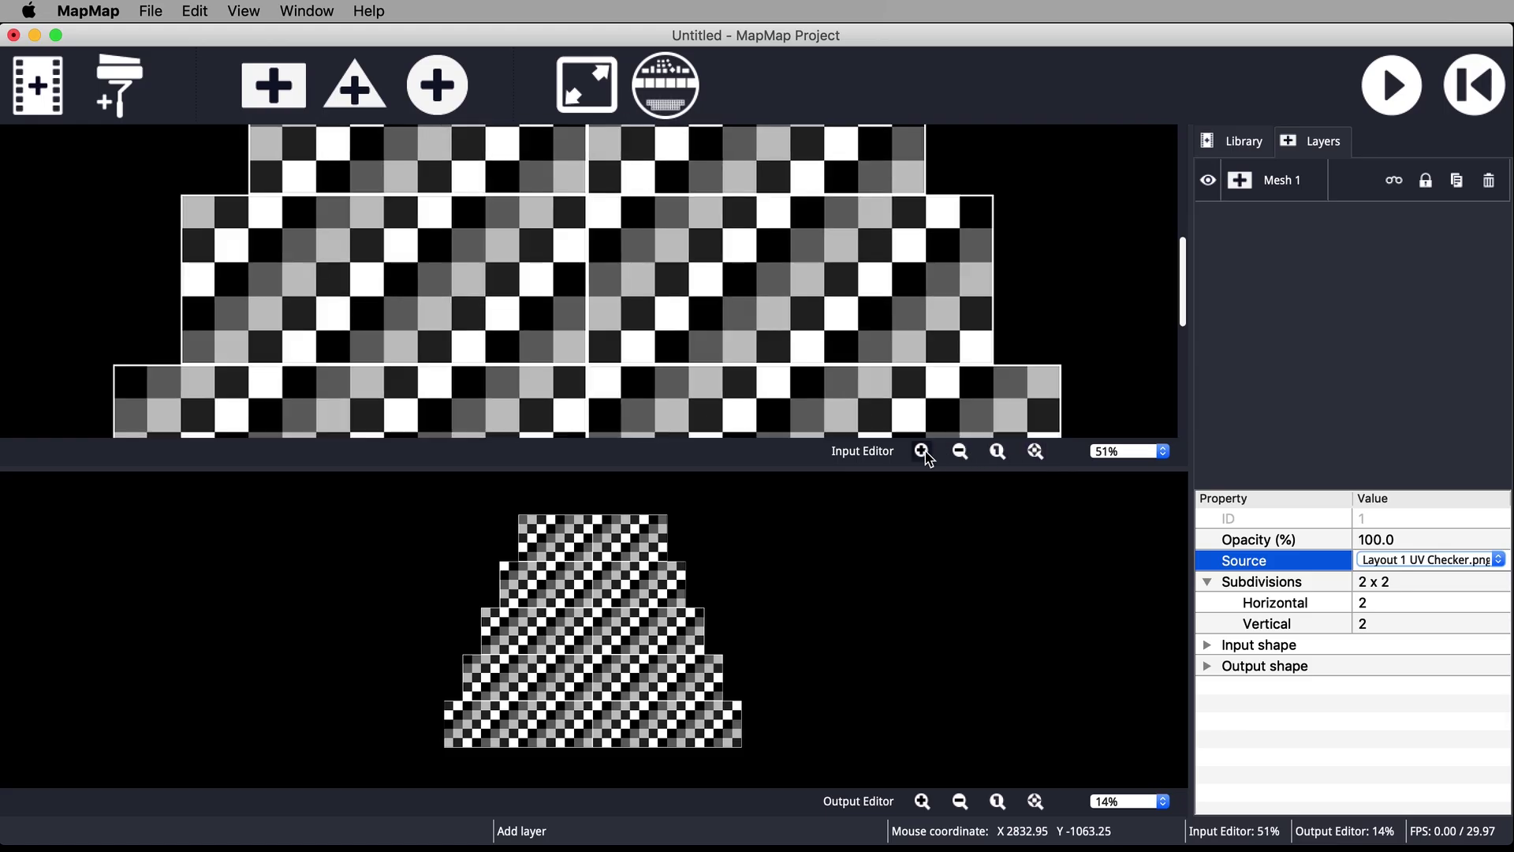
{"action": "left_click", "coordinate": [961, 456]}
{"action": "left_click", "coordinate": [961, 456]}
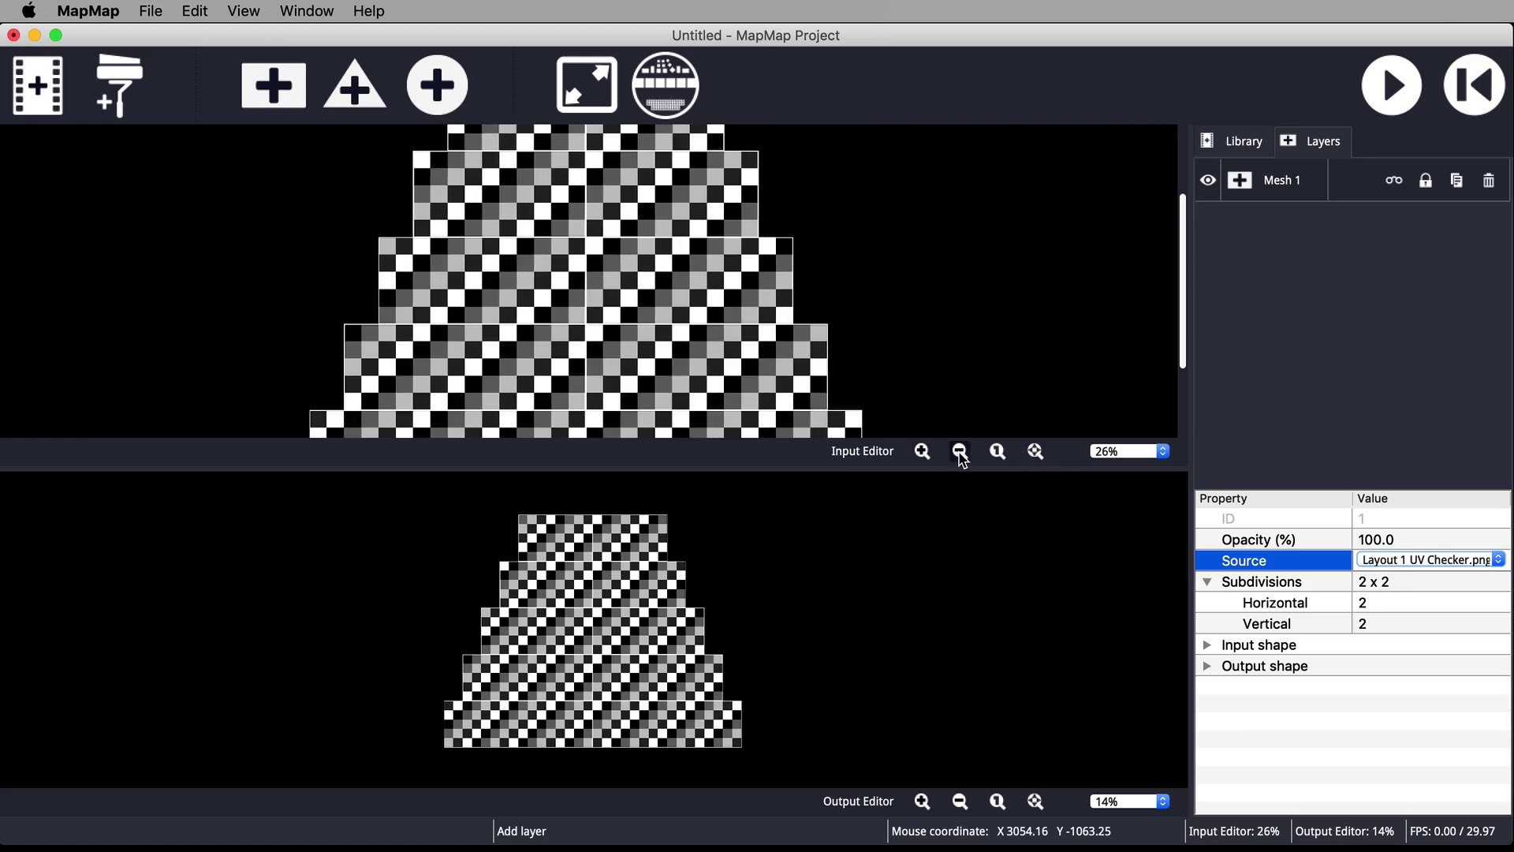
{"action": "left_click", "coordinate": [922, 452]}
{"action": "left_click", "coordinate": [960, 456]}
{"action": "left_click", "coordinate": [998, 453]}
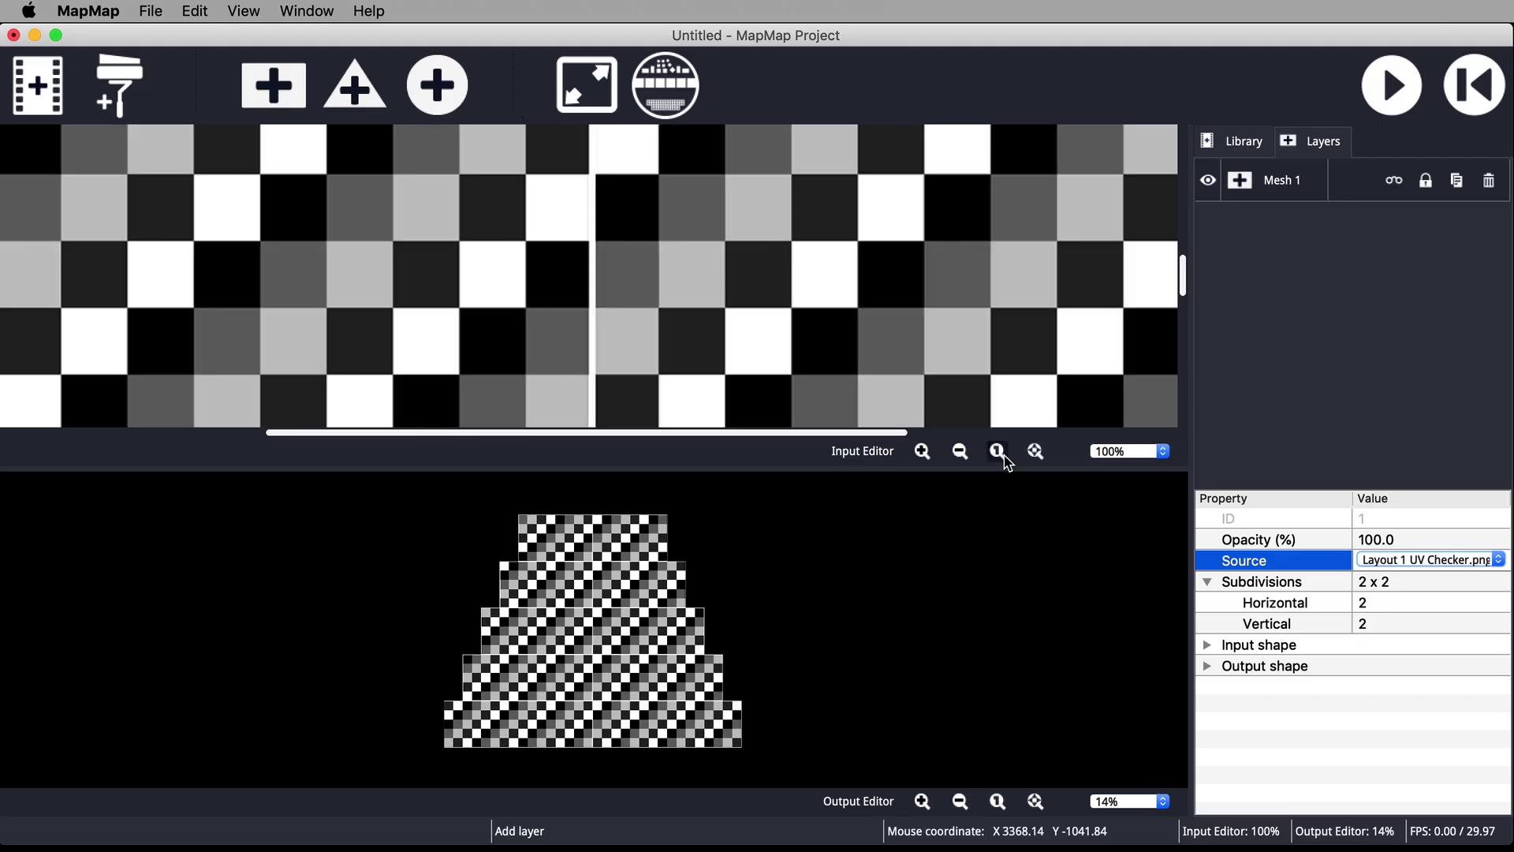
{"action": "left_click", "coordinate": [1035, 451]}
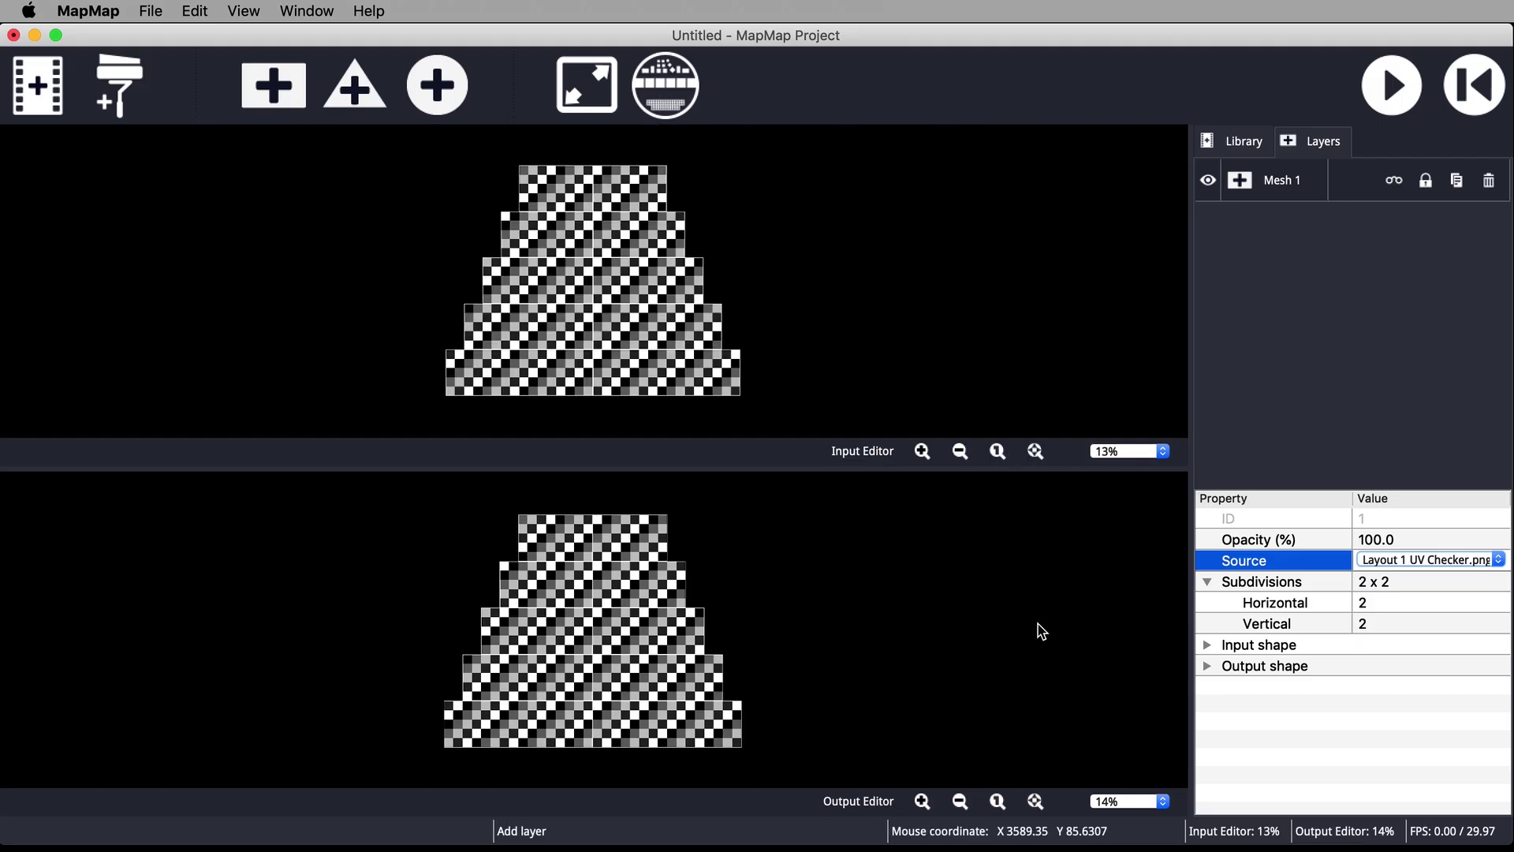
{"action": "left_click", "coordinate": [1037, 801]}
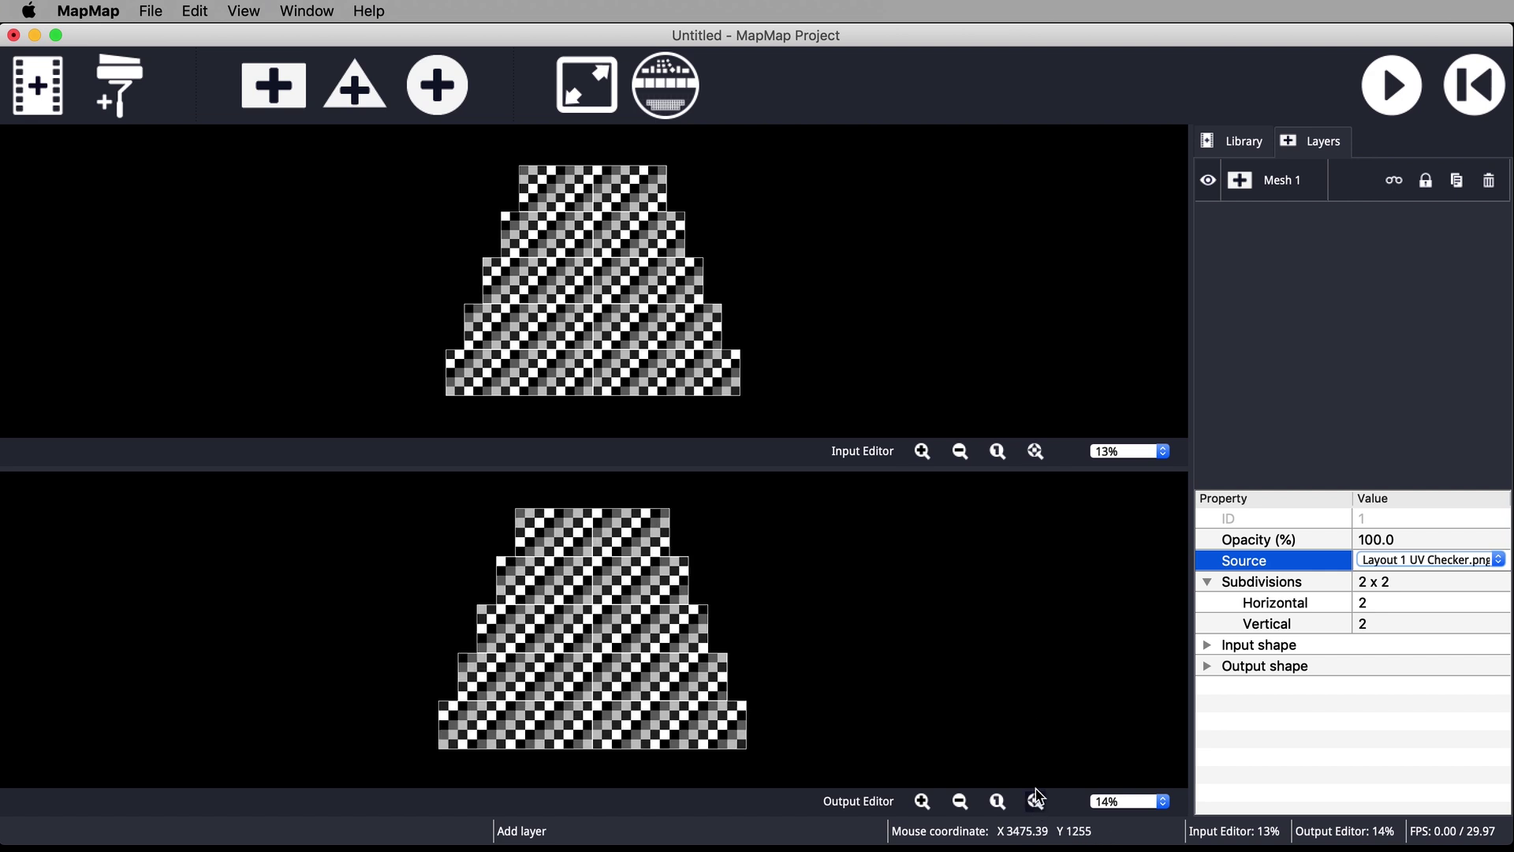
Show the output fullscreen on the BenQ PJ projector and turn on Display Controls
{"action": "left_click", "coordinate": [244, 10]}
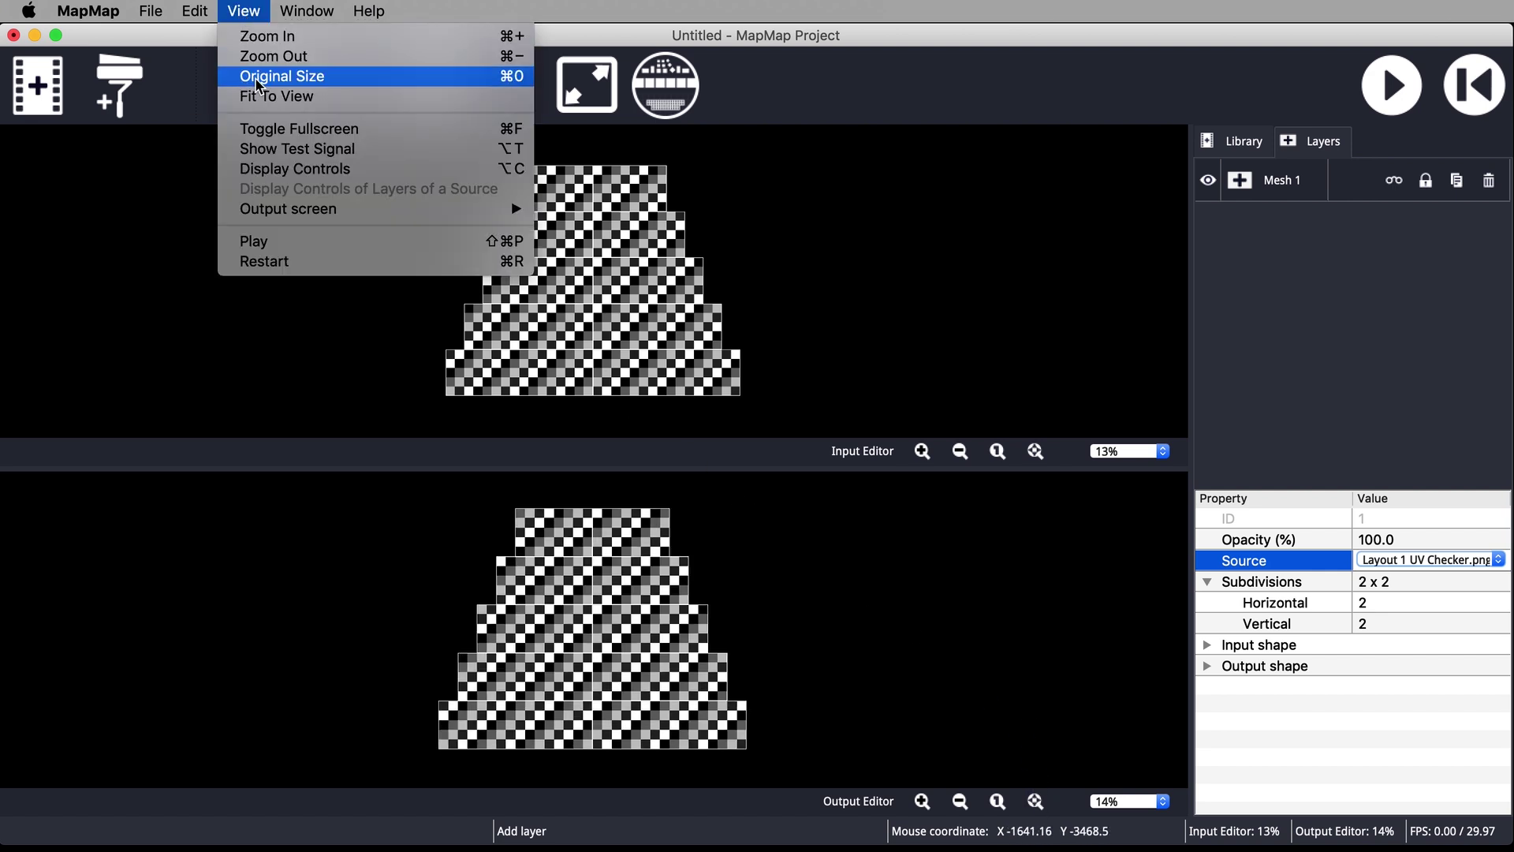
{"action": "mouse_move", "coordinate": [272, 211]}
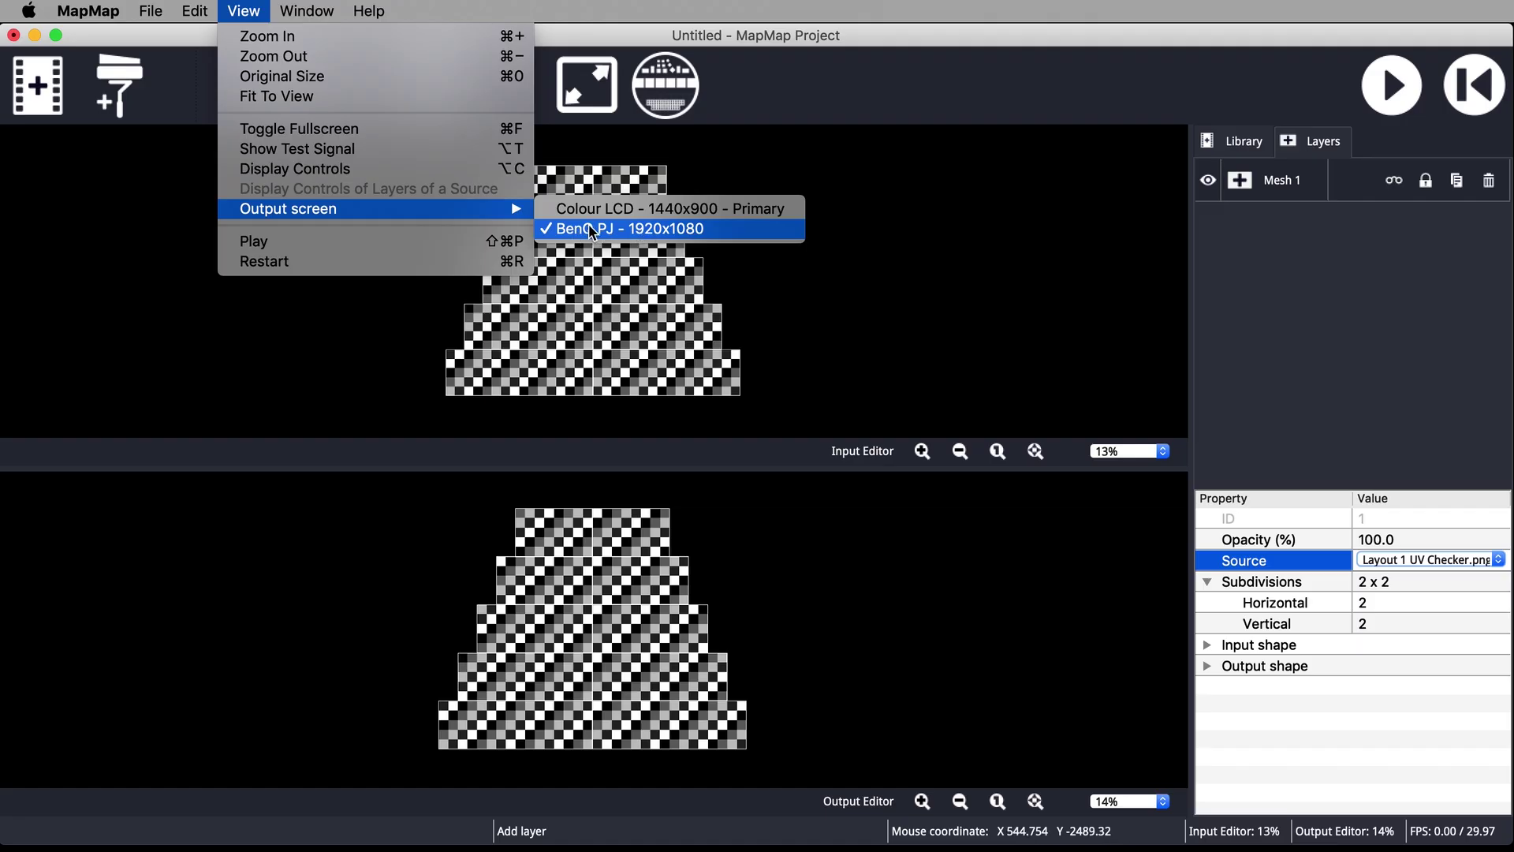
{"action": "left_click", "coordinate": [869, 41]}
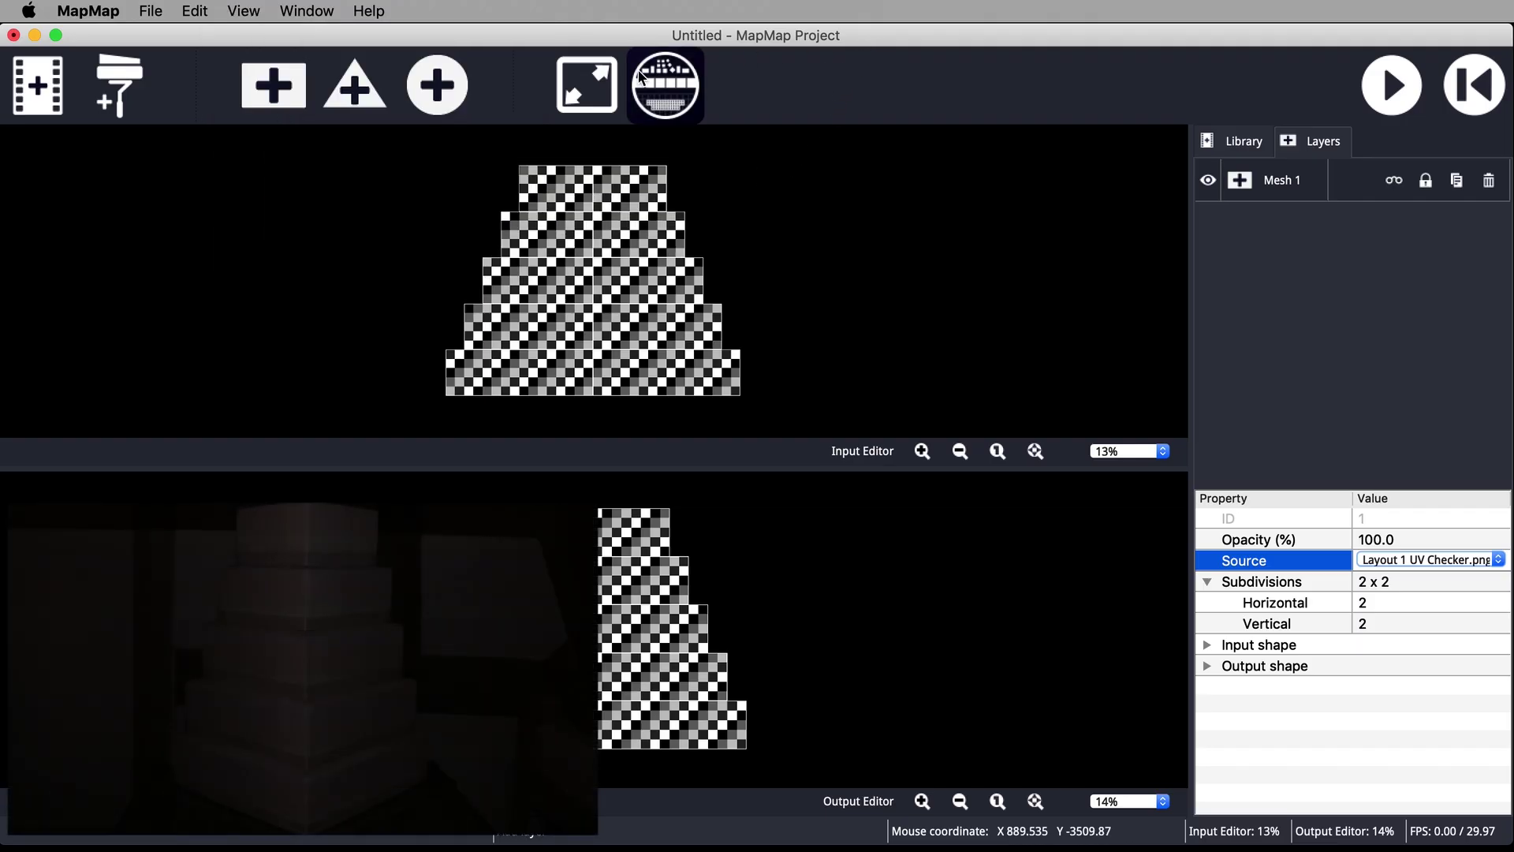
{"action": "left_click", "coordinate": [593, 105]}
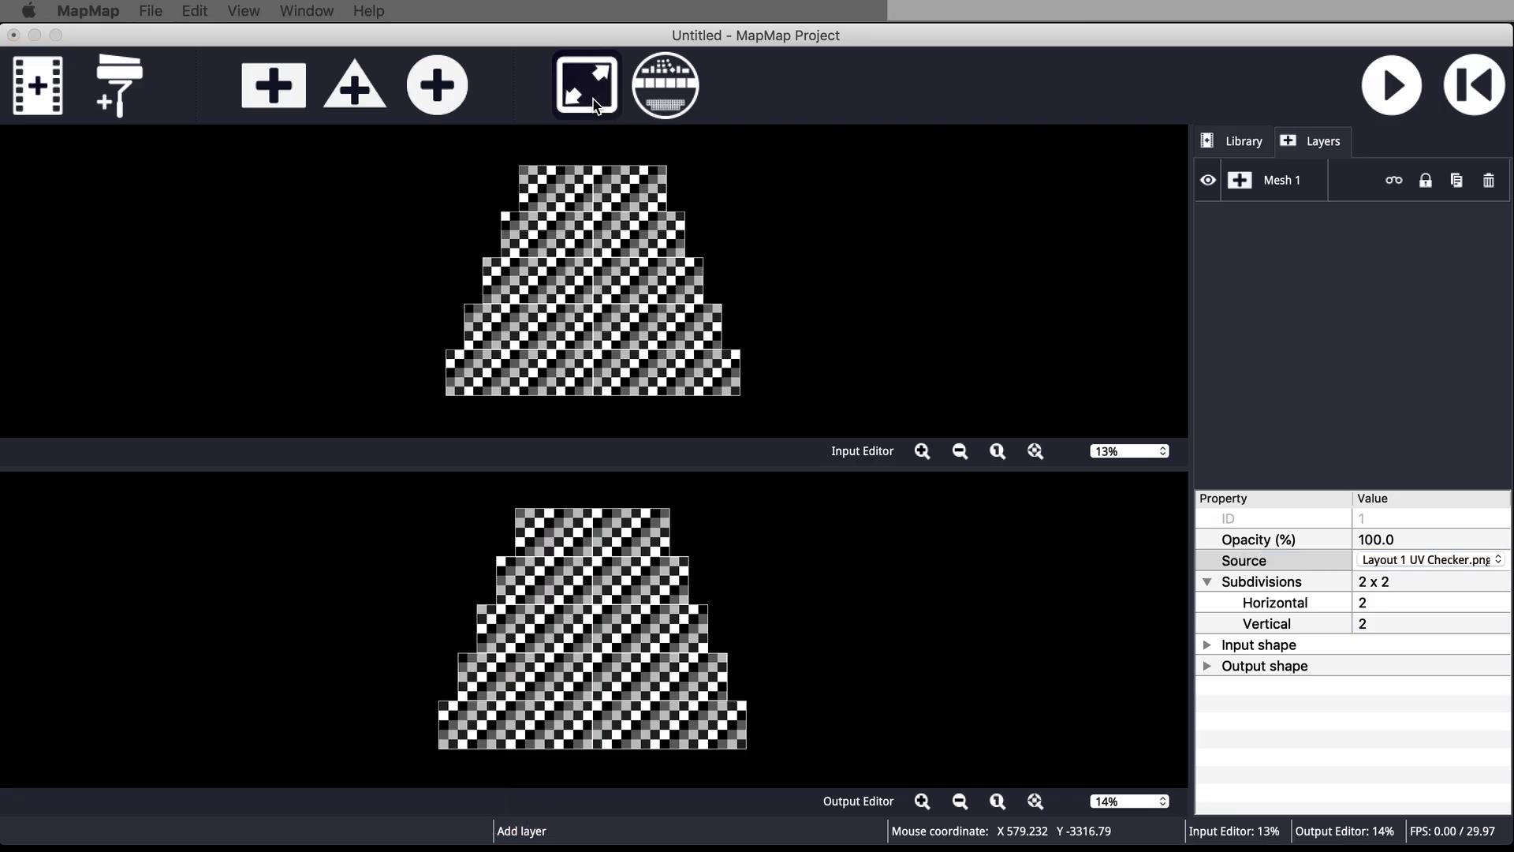
{"action": "left_click", "coordinate": [249, 16]}
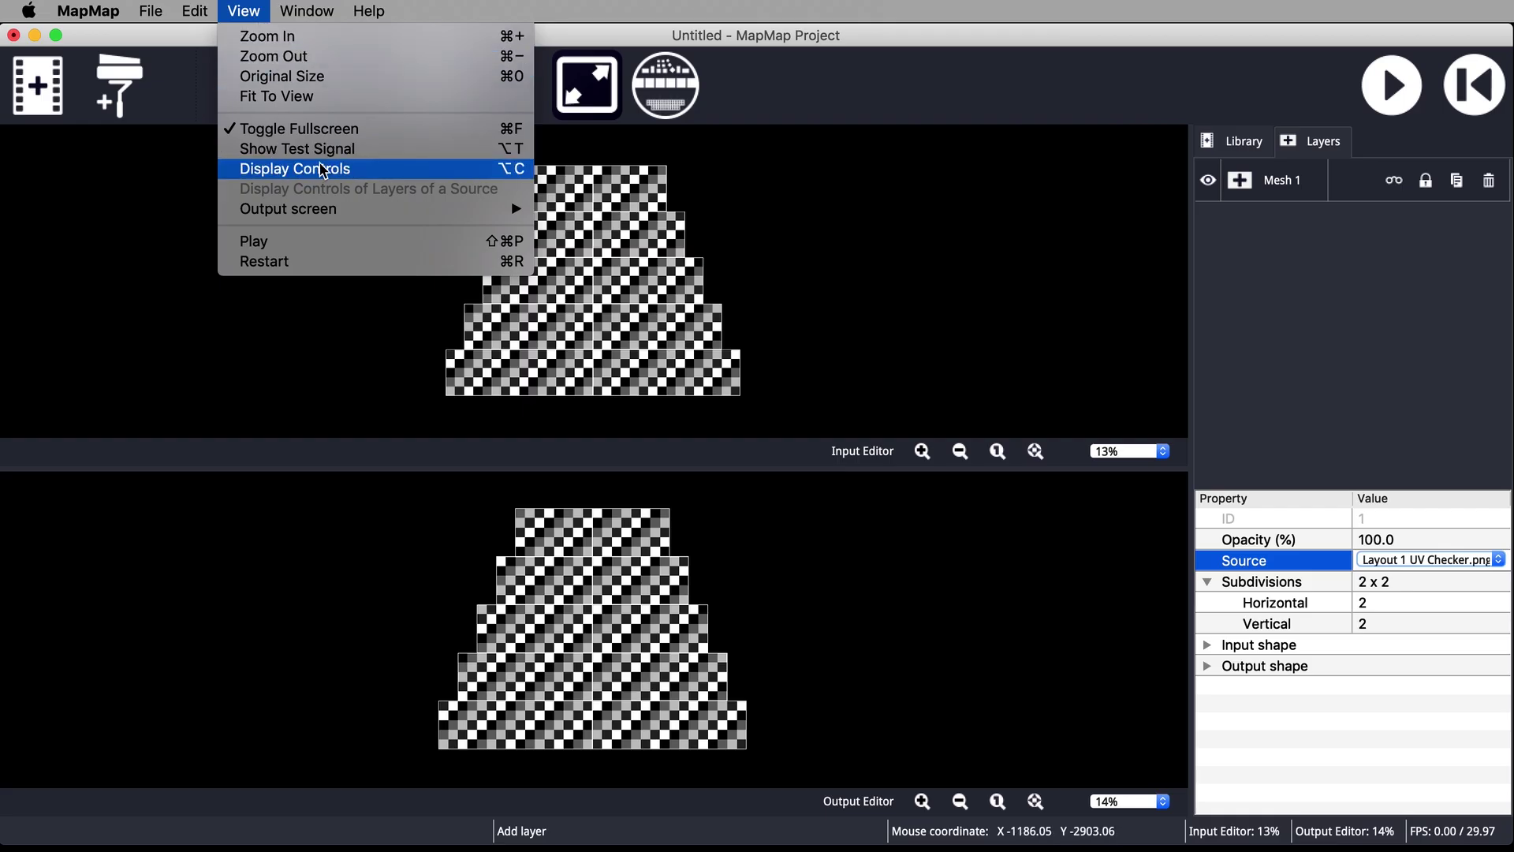
{"action": "left_click", "coordinate": [323, 168]}
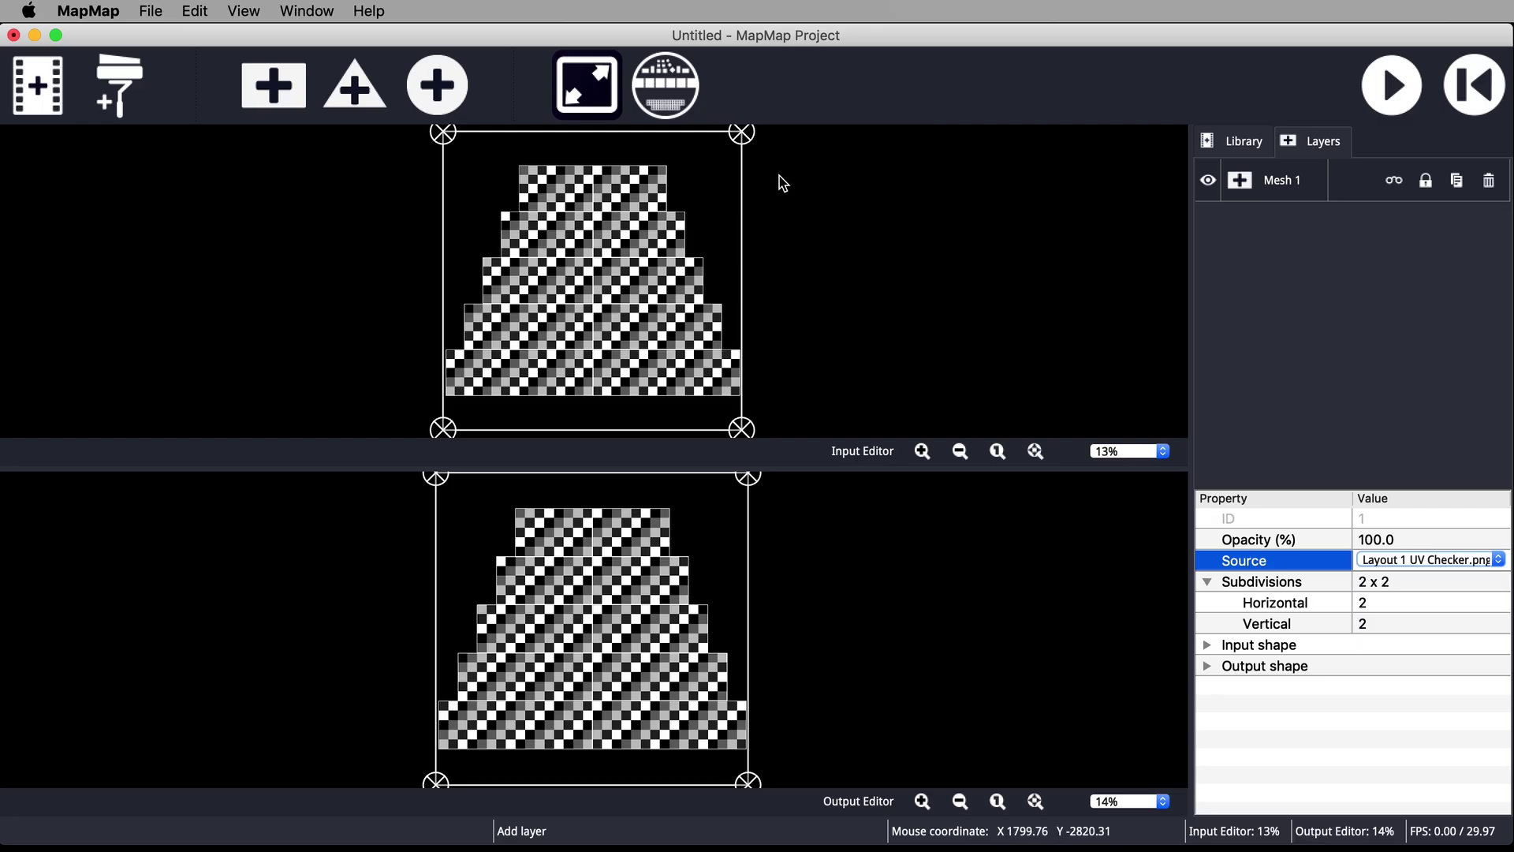
Shrink Mesh 1's input quad onto the checker cake's top-left area using the scale handles
{"action": "left_click_drag", "start_coordinate": [743, 134], "coordinate": [733, 151]}
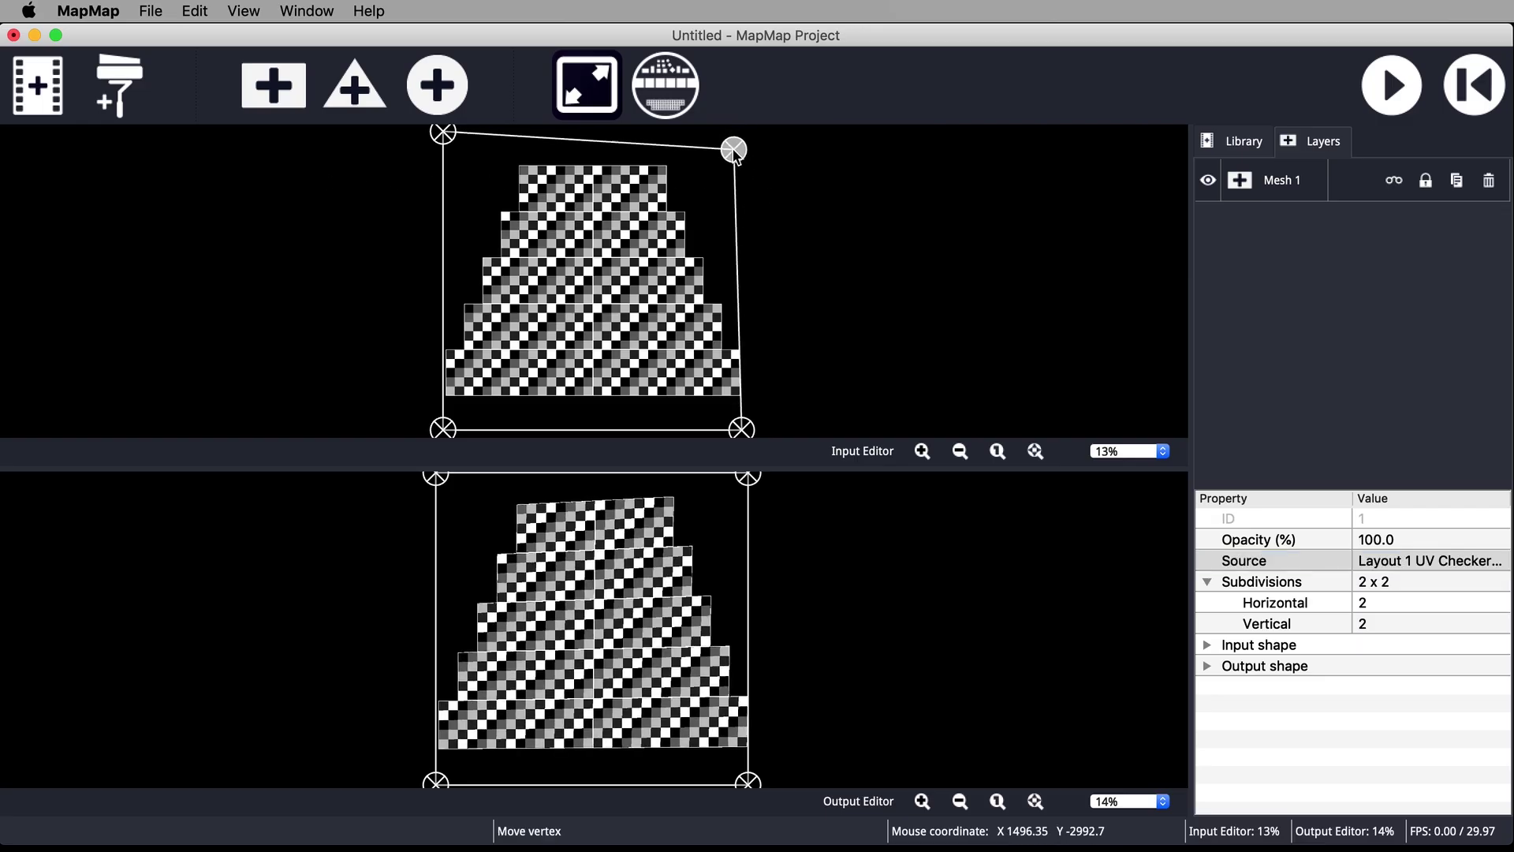
{"action": "left_click_drag", "start_coordinate": [449, 137], "coordinate": [464, 149]}
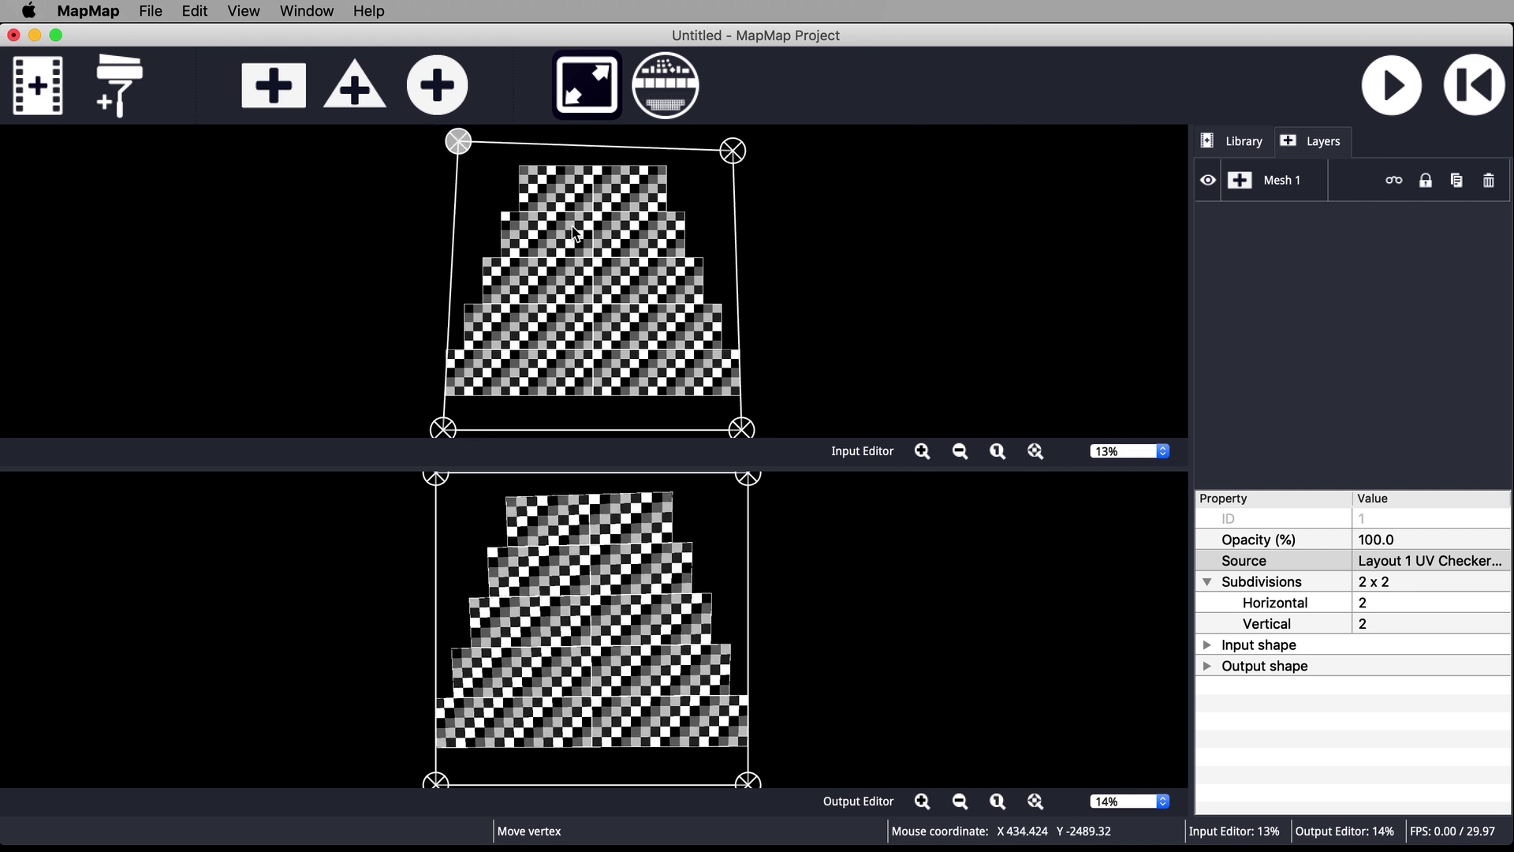
{"action": "mouse_move", "coordinate": [591, 243]}
{"action": "left_mouse_down"}
{"action": "mouse_move", "coordinate": [605, 238]}
{"action": "mouse_move", "coordinate": [557, 237]}
{"action": "mouse_move", "coordinate": [588, 235]}
{"action": "left_mouse_up"}
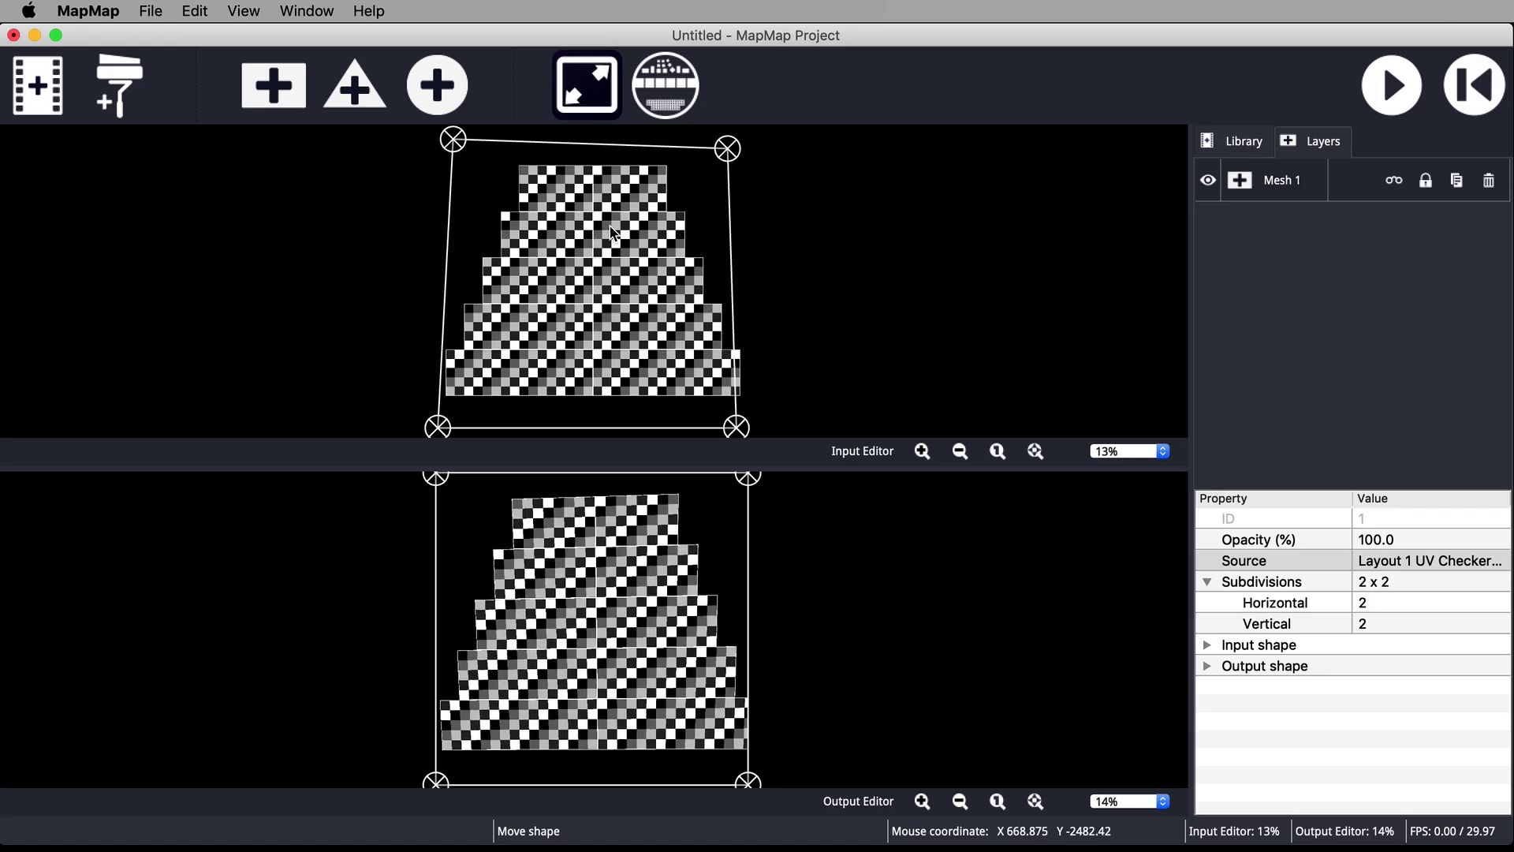
{"action": "left_click", "coordinate": [643, 211]}
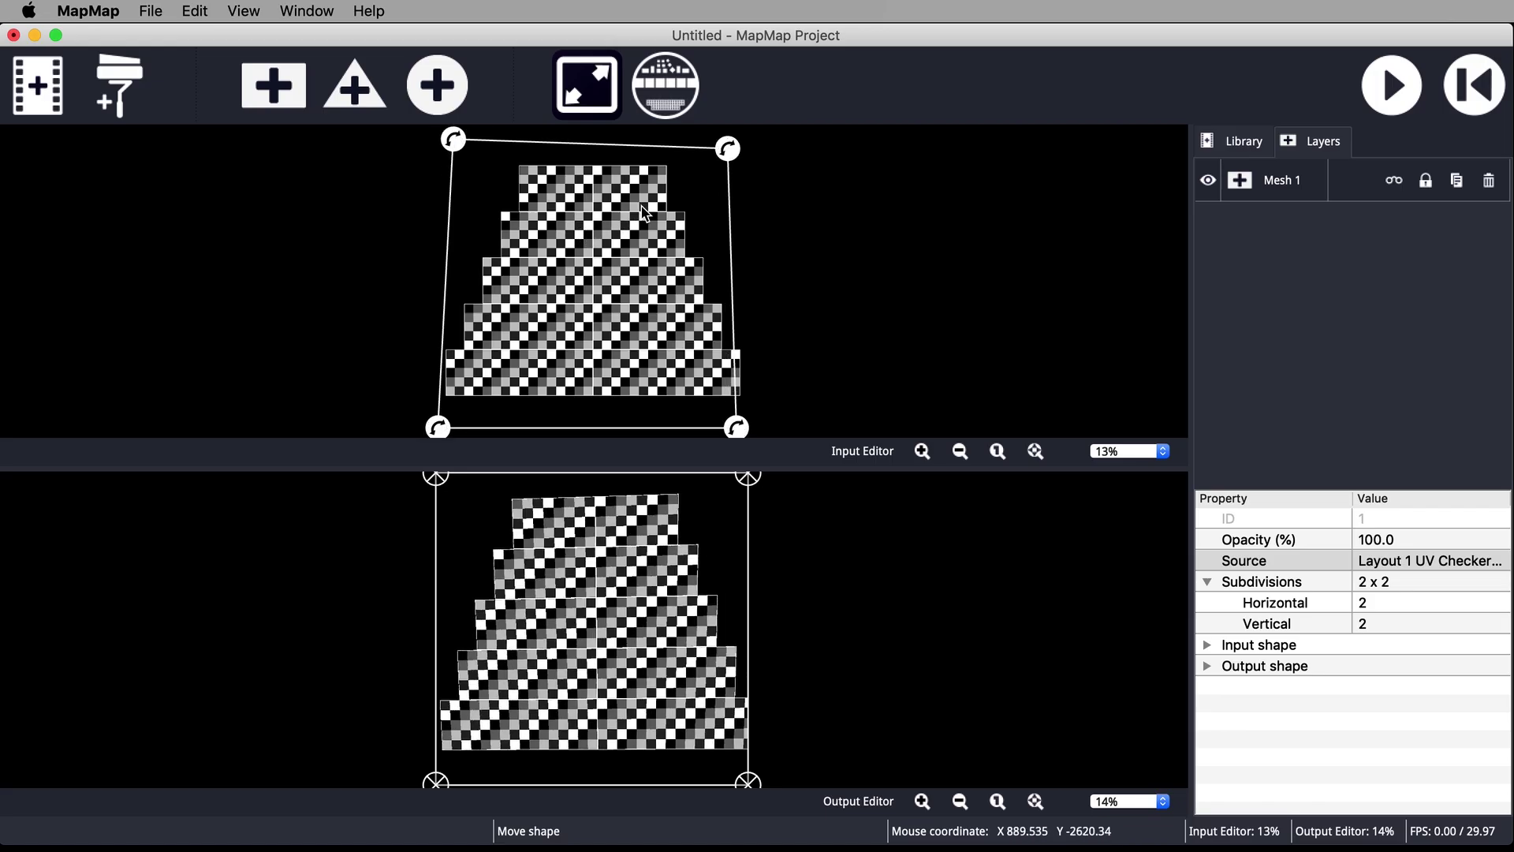
{"action": "left_click", "coordinate": [643, 211]}
{"action": "left_click", "coordinate": [642, 211]}
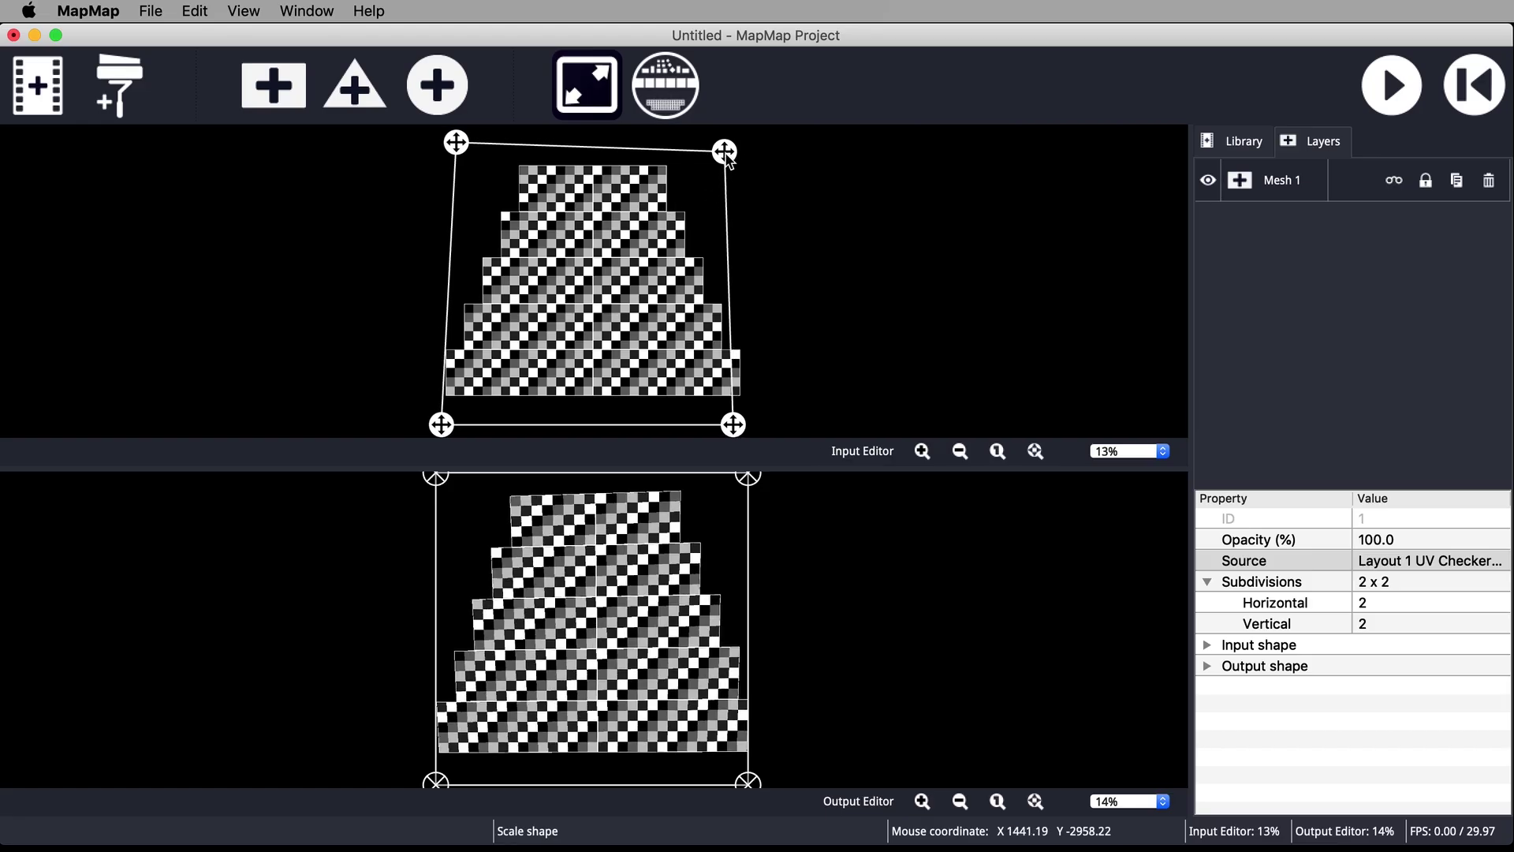
{"action": "mouse_move", "coordinate": [728, 158]}
{"action": "left_mouse_down"}
{"action": "mouse_move", "coordinate": [700, 171]}
{"action": "mouse_move", "coordinate": [741, 151]}
{"action": "mouse_move", "coordinate": [720, 167]}
{"action": "left_mouse_up"}
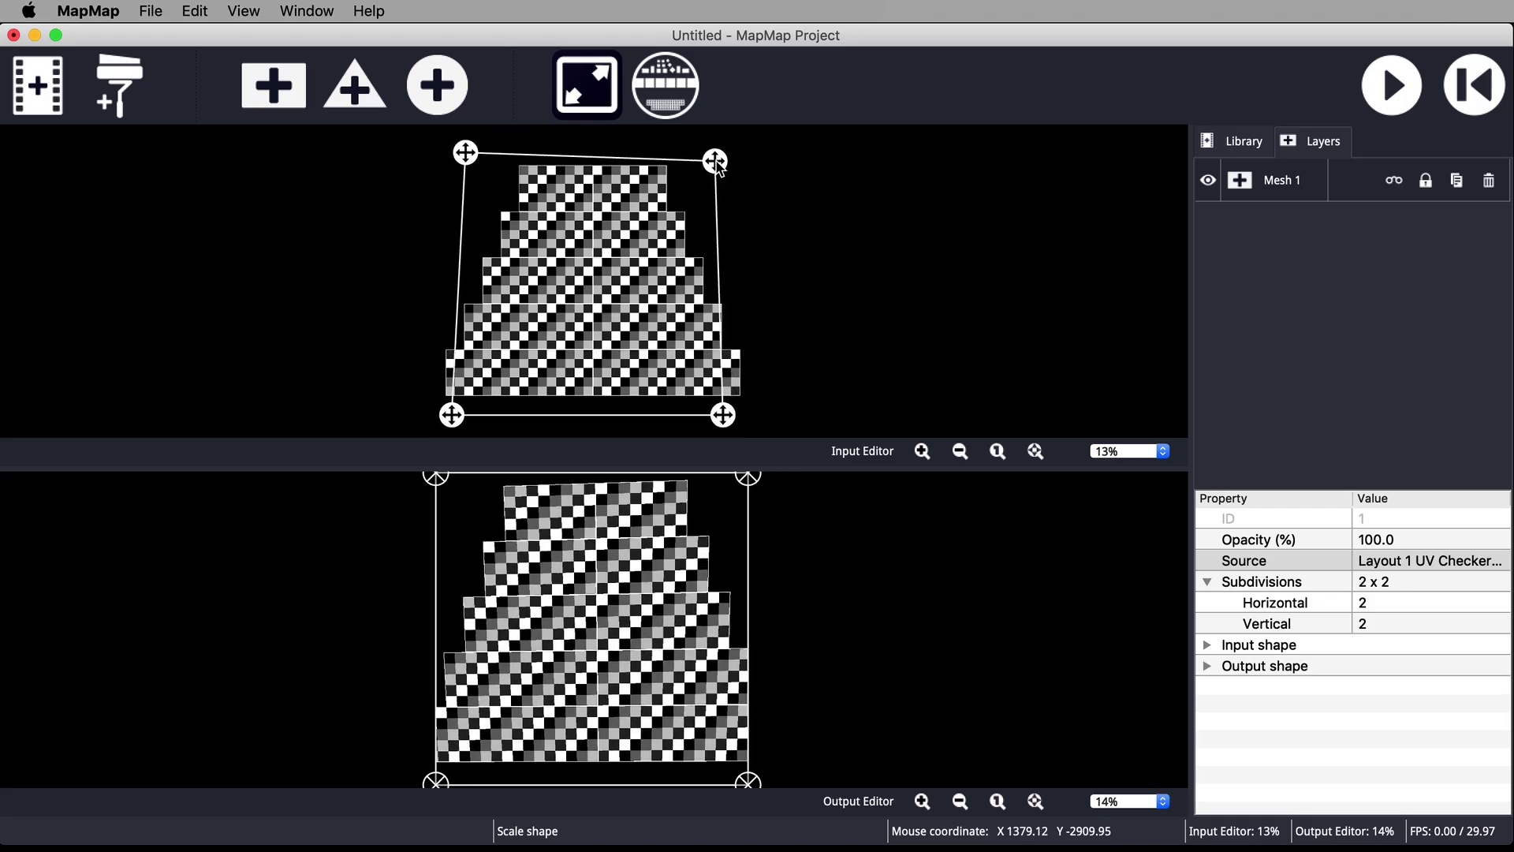
{"action": "left_click", "coordinate": [670, 214]}
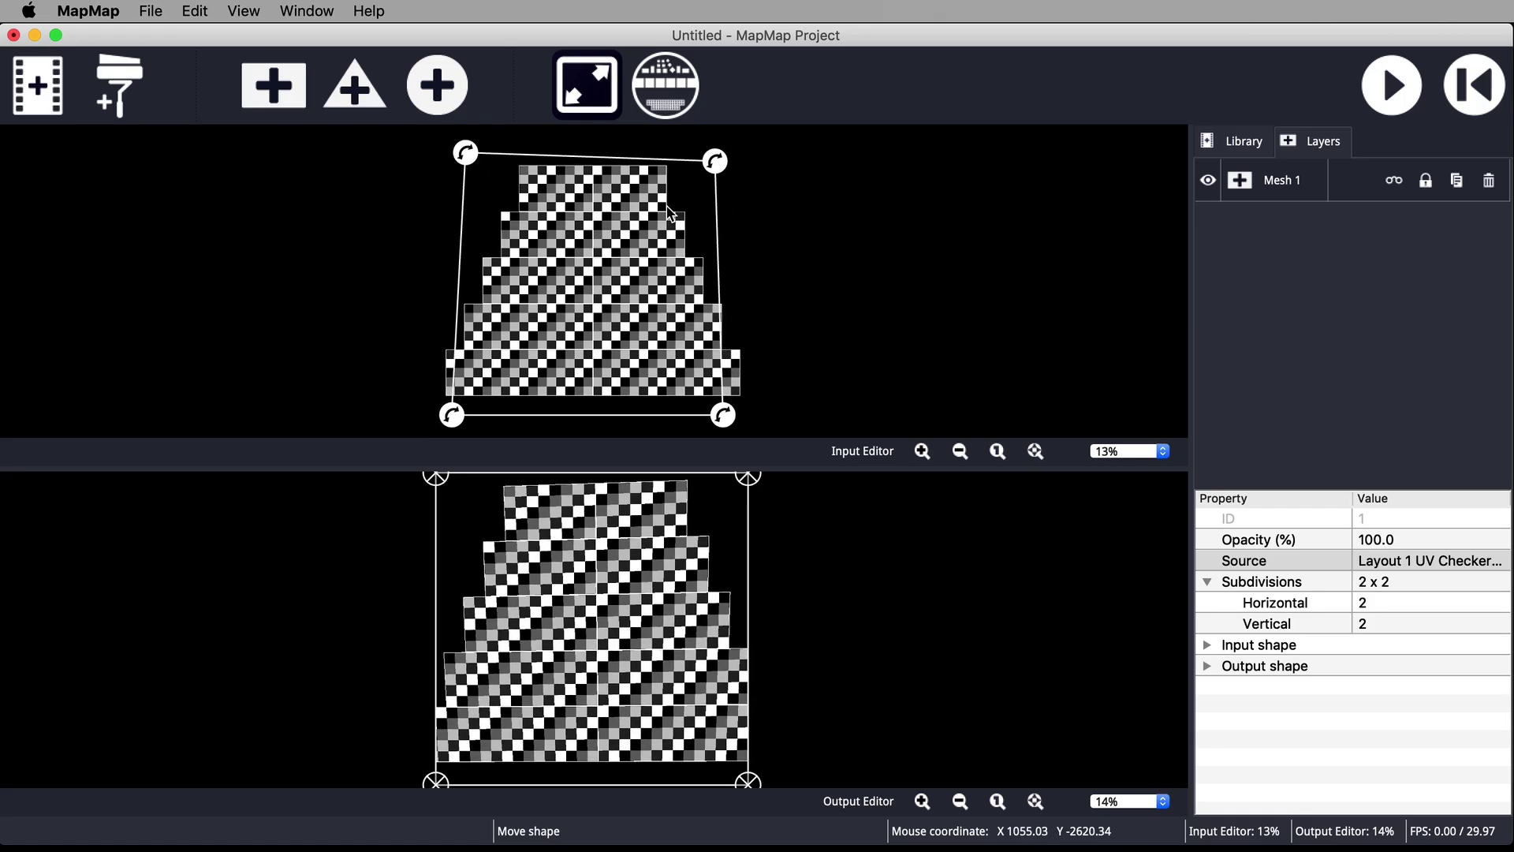
{"action": "key", "text": "m"}
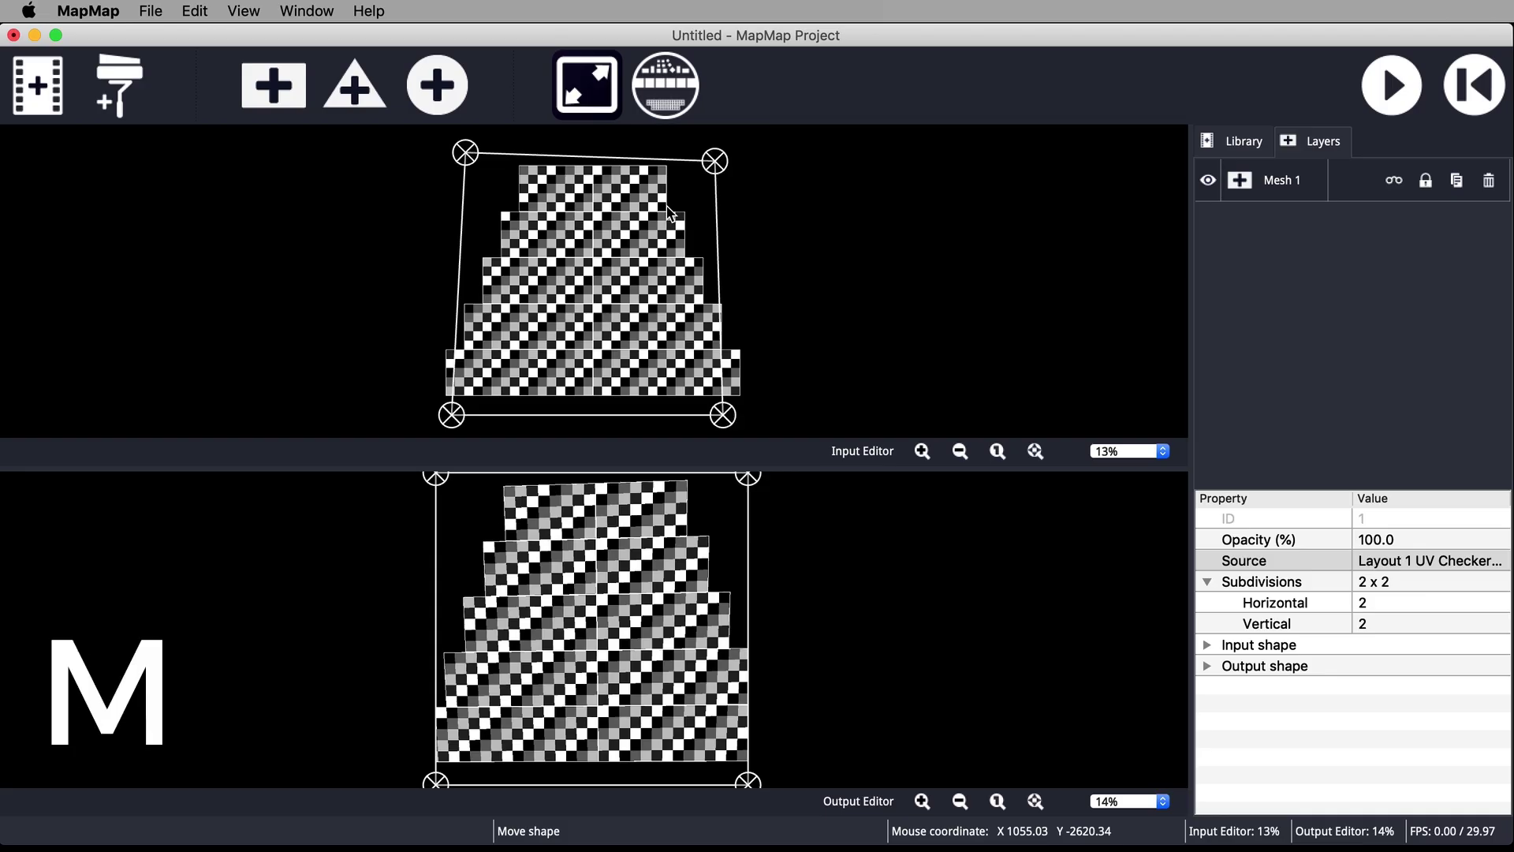
{"action": "key", "text": "s"}
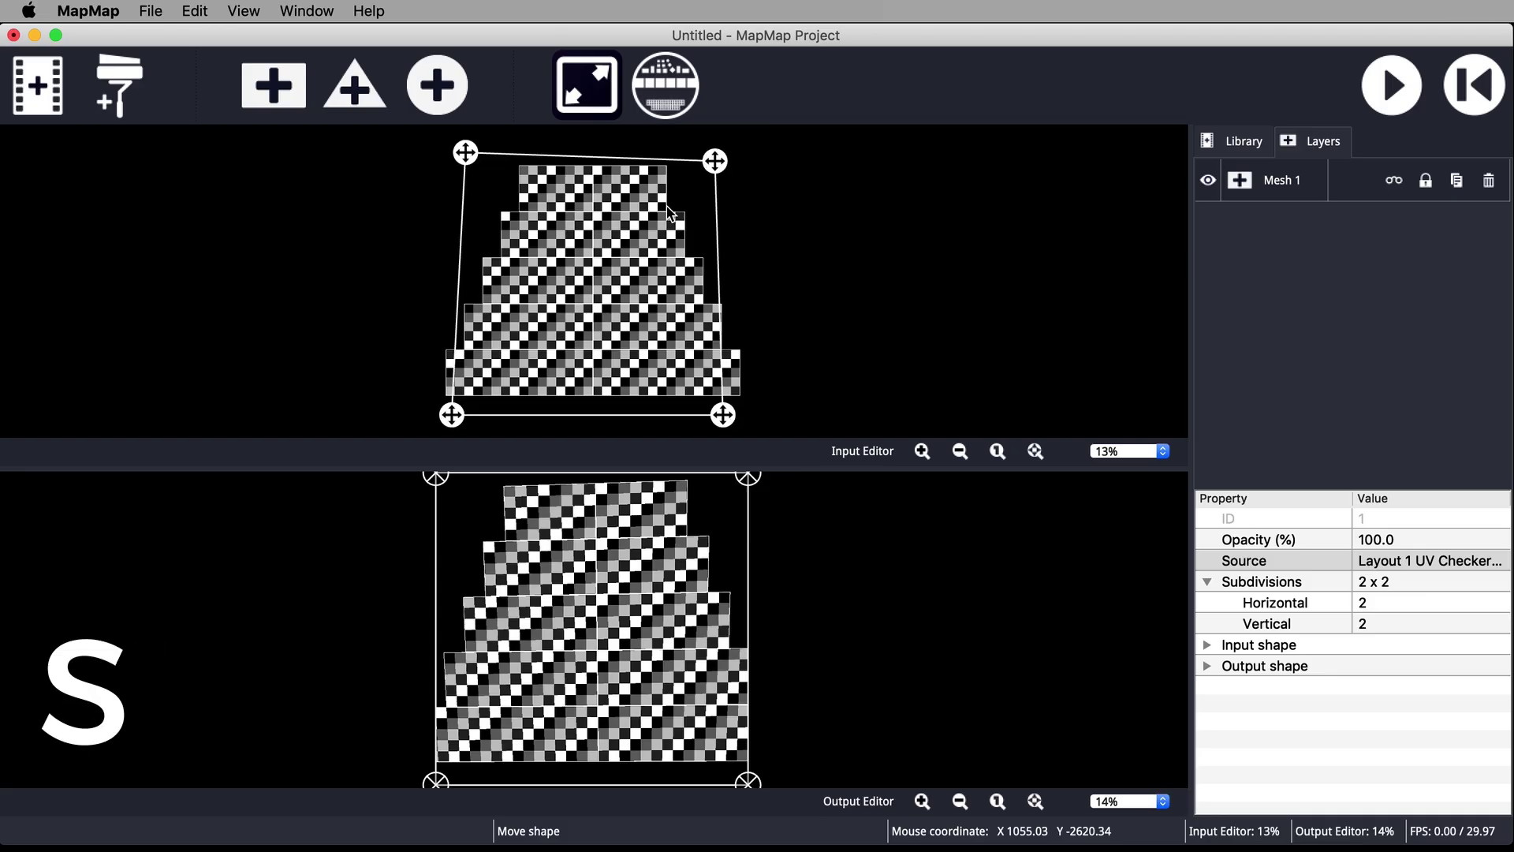
{"action": "key", "text": "r"}
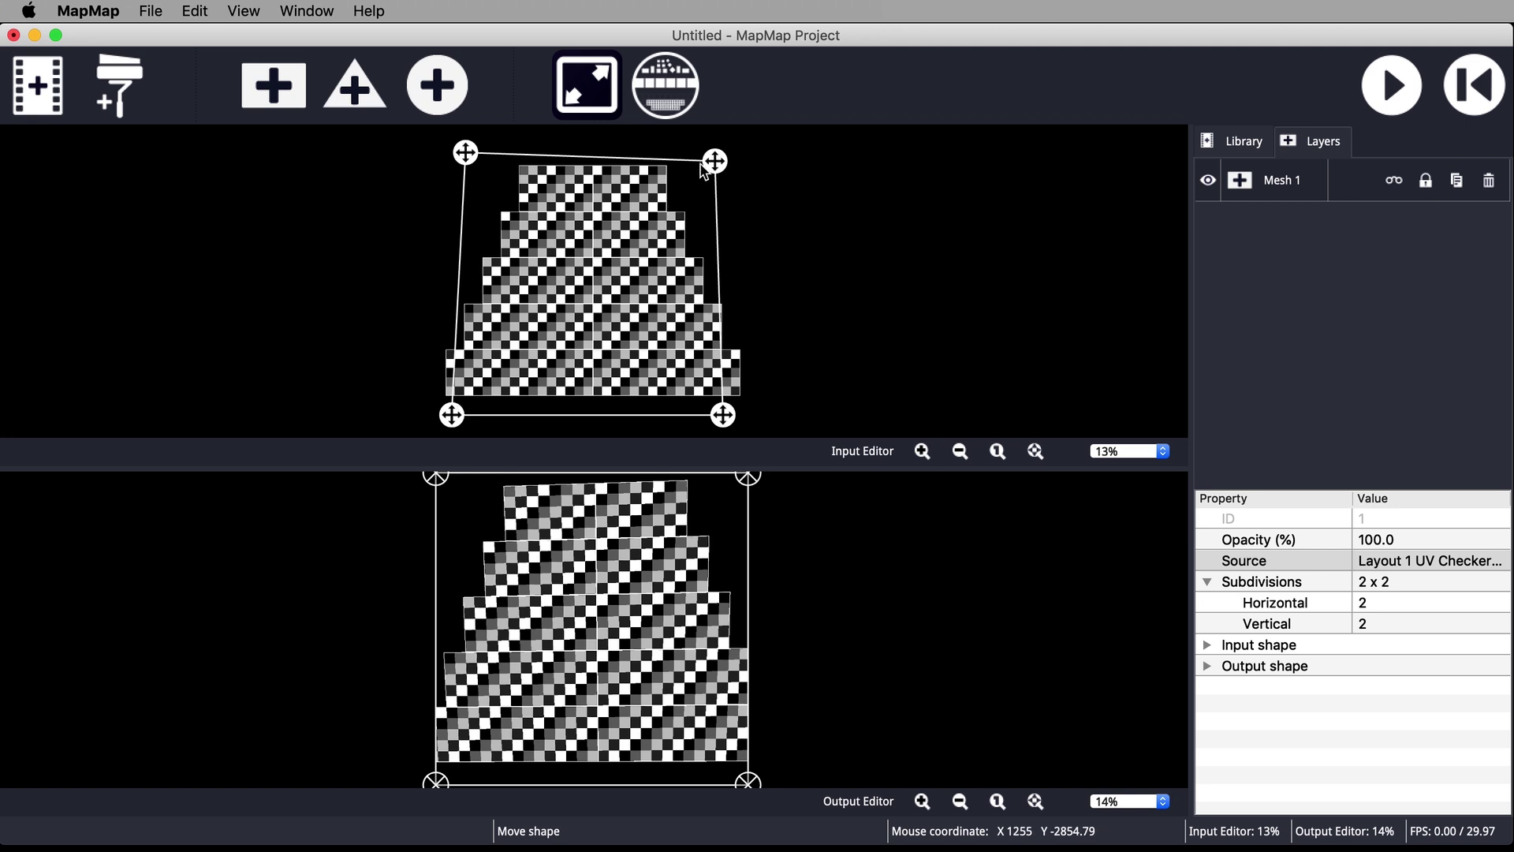
{"action": "left_click_drag", "start_coordinate": [702, 167], "coordinate": [579, 191]}
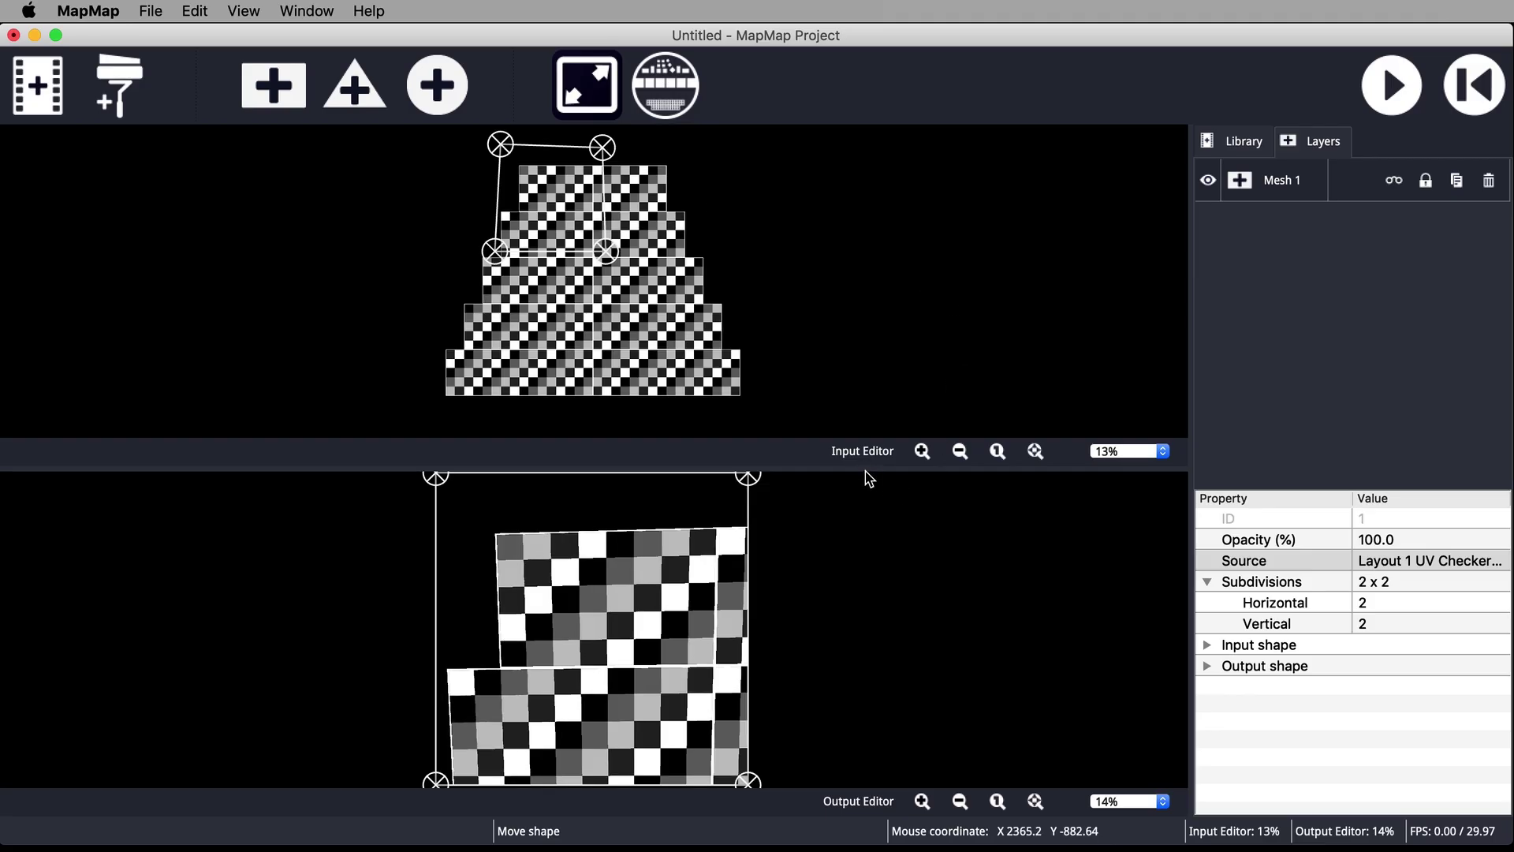
Collapse the Output Editor so the input view fills the space, zoomed in
{"action": "left_click_drag", "start_coordinate": [864, 470], "coordinate": [867, 502]}
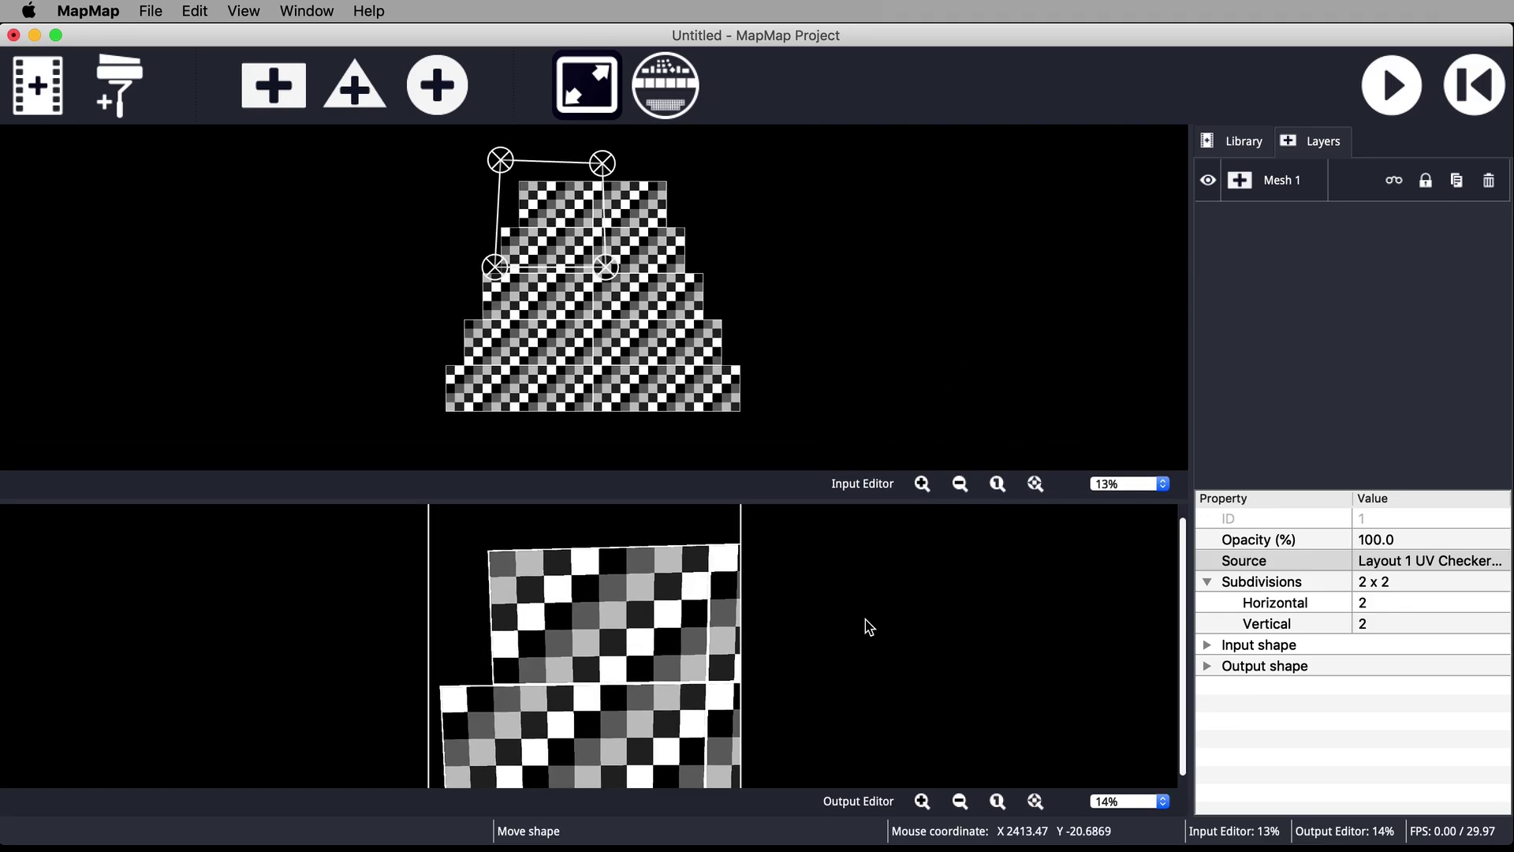
{"action": "left_click_drag", "start_coordinate": [868, 627], "coordinate": [865, 685]}
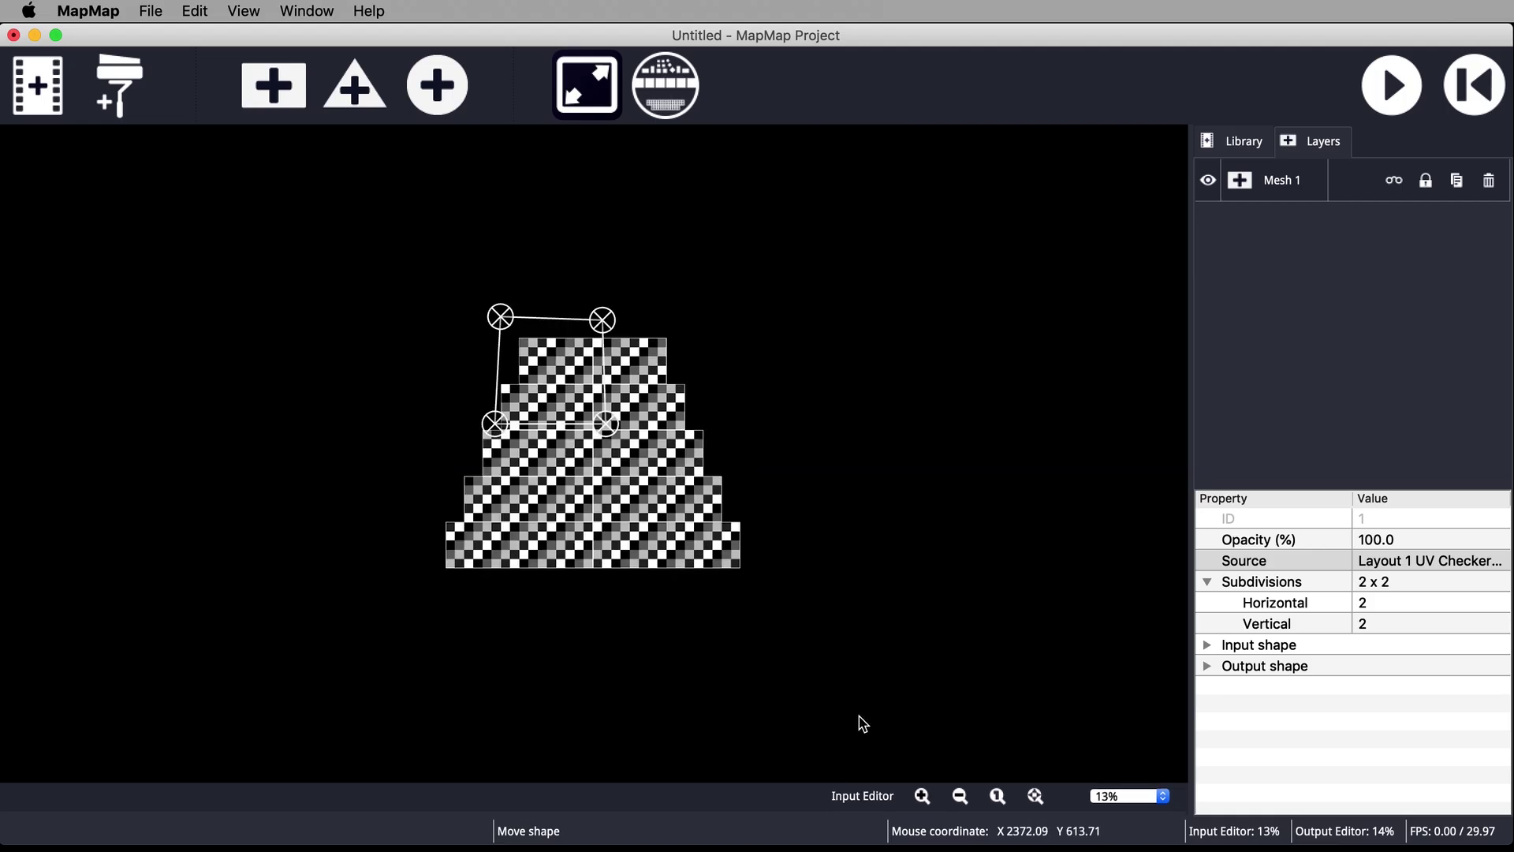
{"action": "scroll", "coordinate": [733, 568], "scroll_direction": "up", "scroll_amount": 5}
{"action": "scroll", "coordinate": [867, 631], "scroll_direction": "down", "scroll_amount": 2}
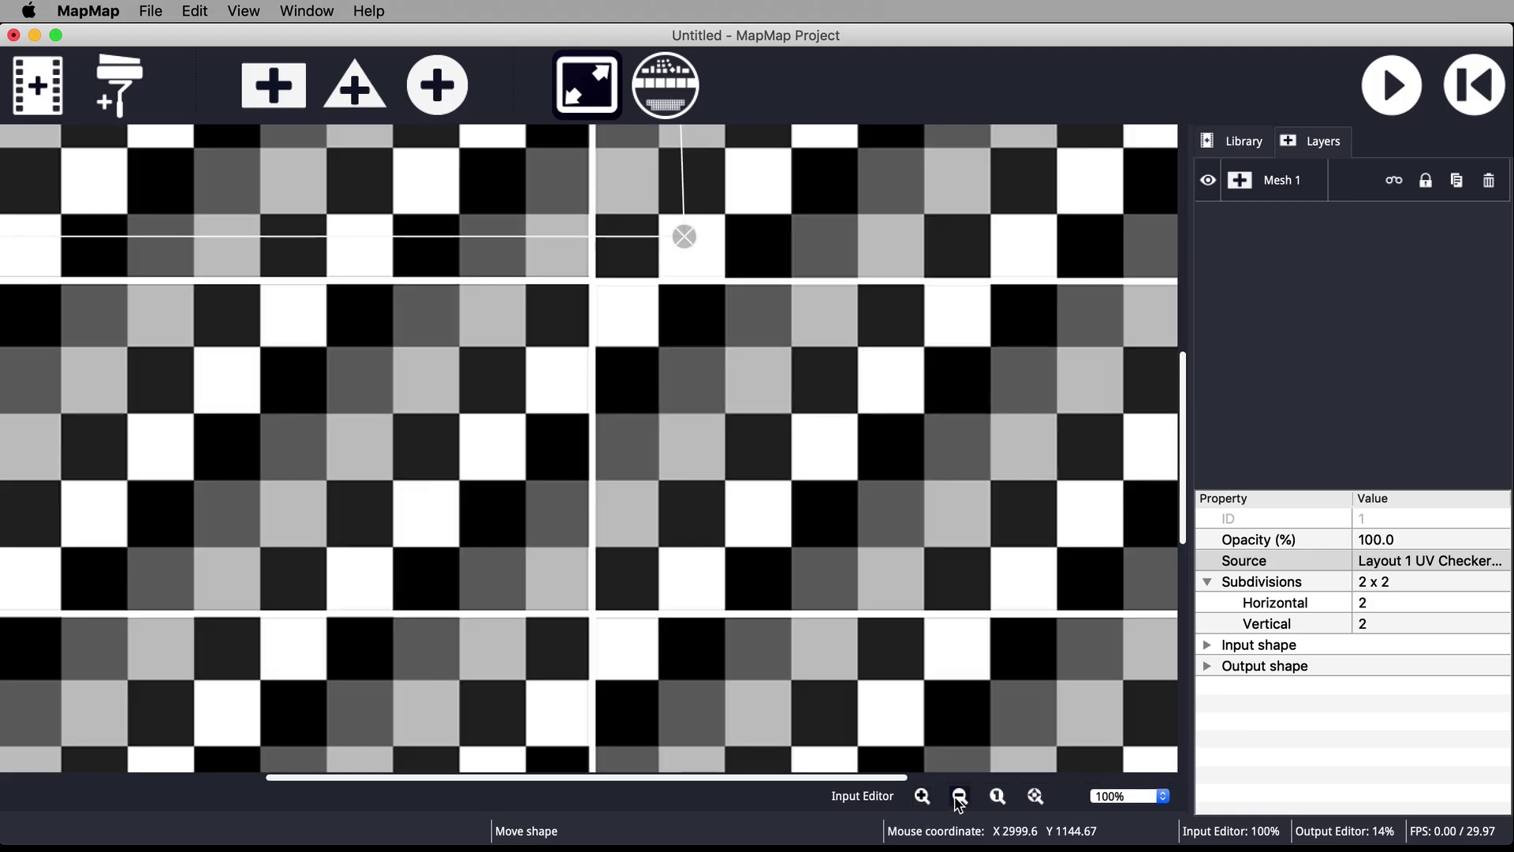
{"action": "scroll", "coordinate": [1001, 674], "scroll_direction": "up", "scroll_amount": 1}
{"action": "left_click_drag", "start_coordinate": [1181, 370], "coordinate": [1180, 210]}
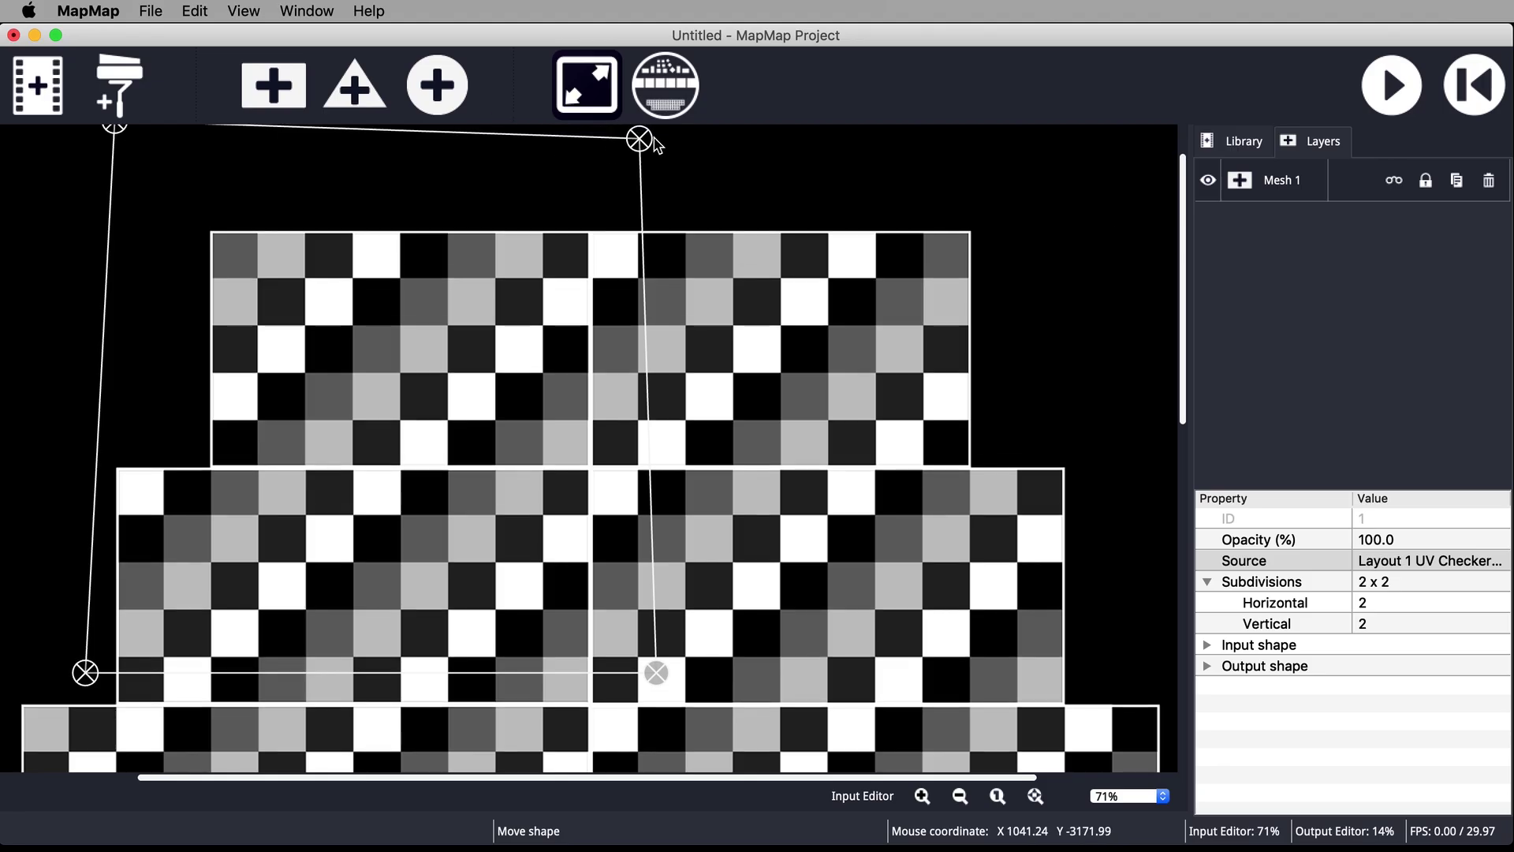
{"action": "left_click_drag", "start_coordinate": [638, 135], "coordinate": [593, 233]}
Snap the four quad corners onto the left half of the top tier
{"action": "left_click_drag", "start_coordinate": [121, 140], "coordinate": [194, 229]}
{"action": "left_click_drag", "start_coordinate": [668, 324], "coordinate": [590, 230]}
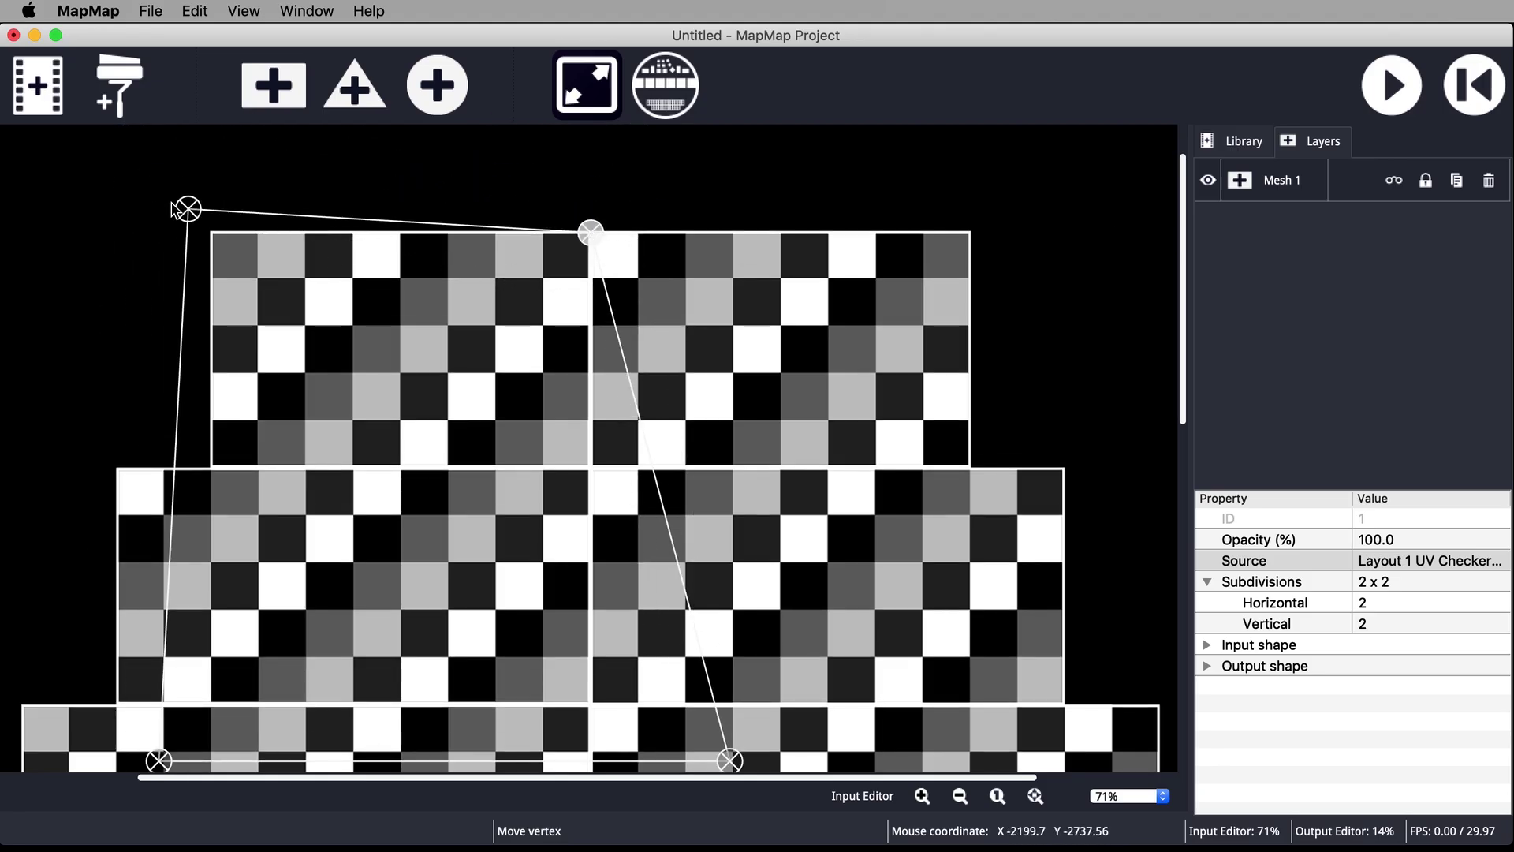
{"action": "left_click_drag", "start_coordinate": [188, 209], "coordinate": [210, 235]}
{"action": "left_click_drag", "start_coordinate": [158, 761], "coordinate": [210, 470]}
{"action": "left_click_drag", "start_coordinate": [729, 761], "coordinate": [590, 470]}
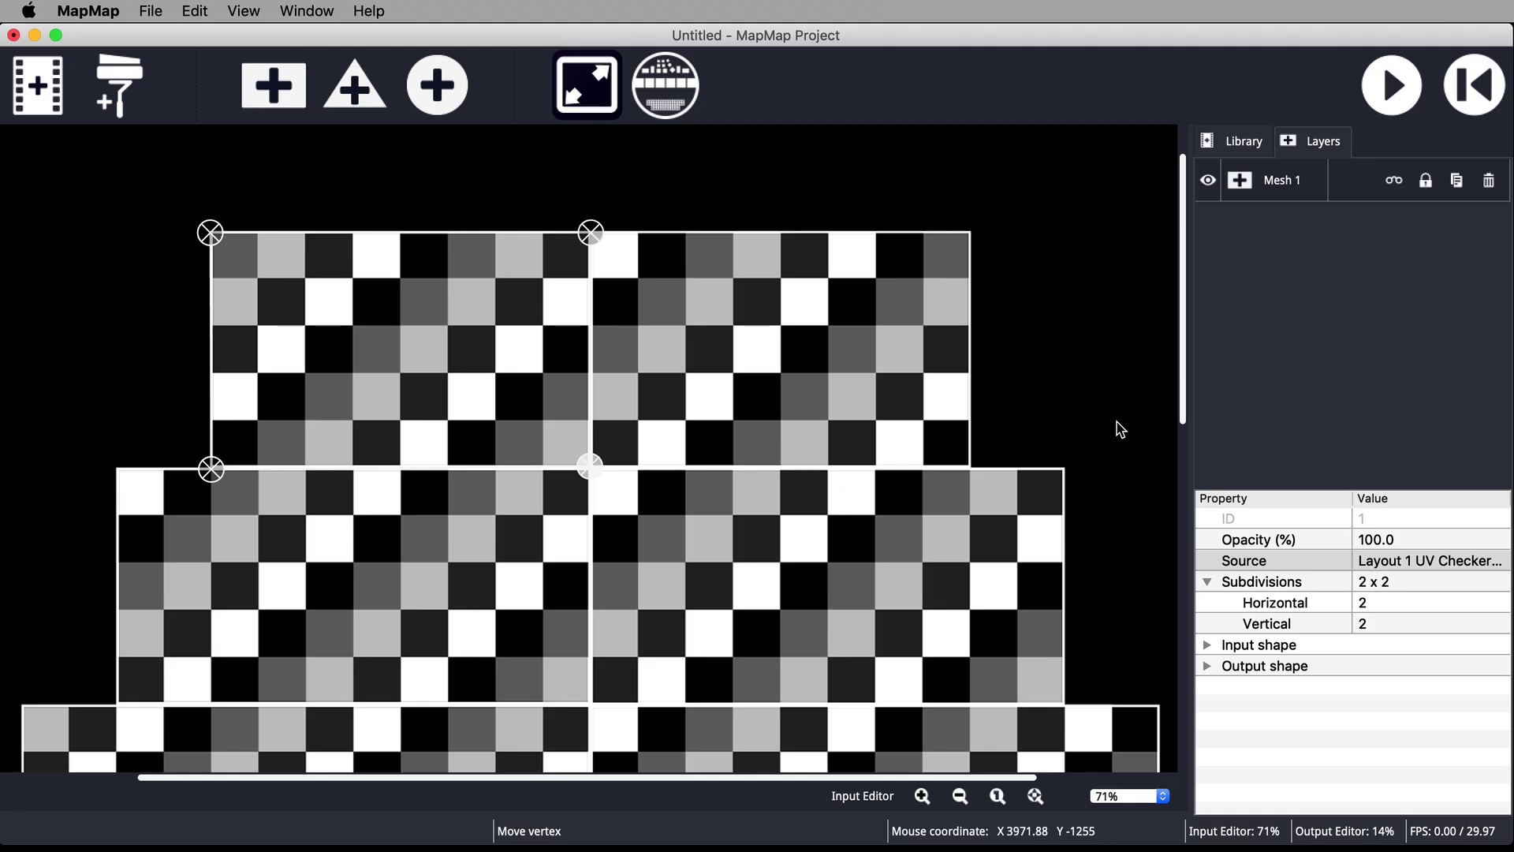
Rename the Mesh 1 layer to Left 1
{"action": "double_click", "coordinate": [1283, 182]}
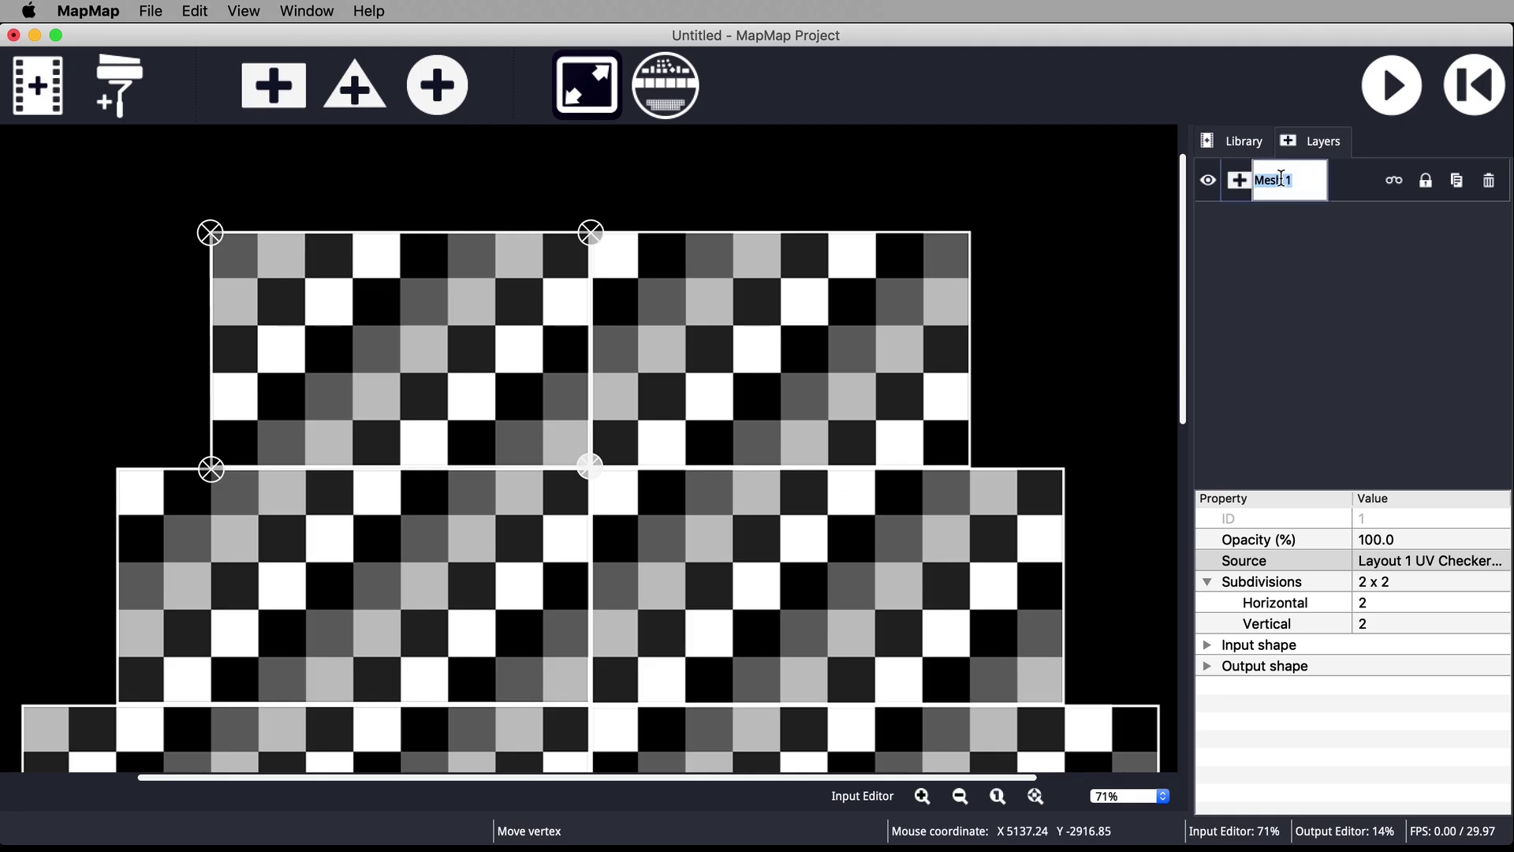
{"action": "type", "text": "Left"}
{"action": "key", "text": "Return"}
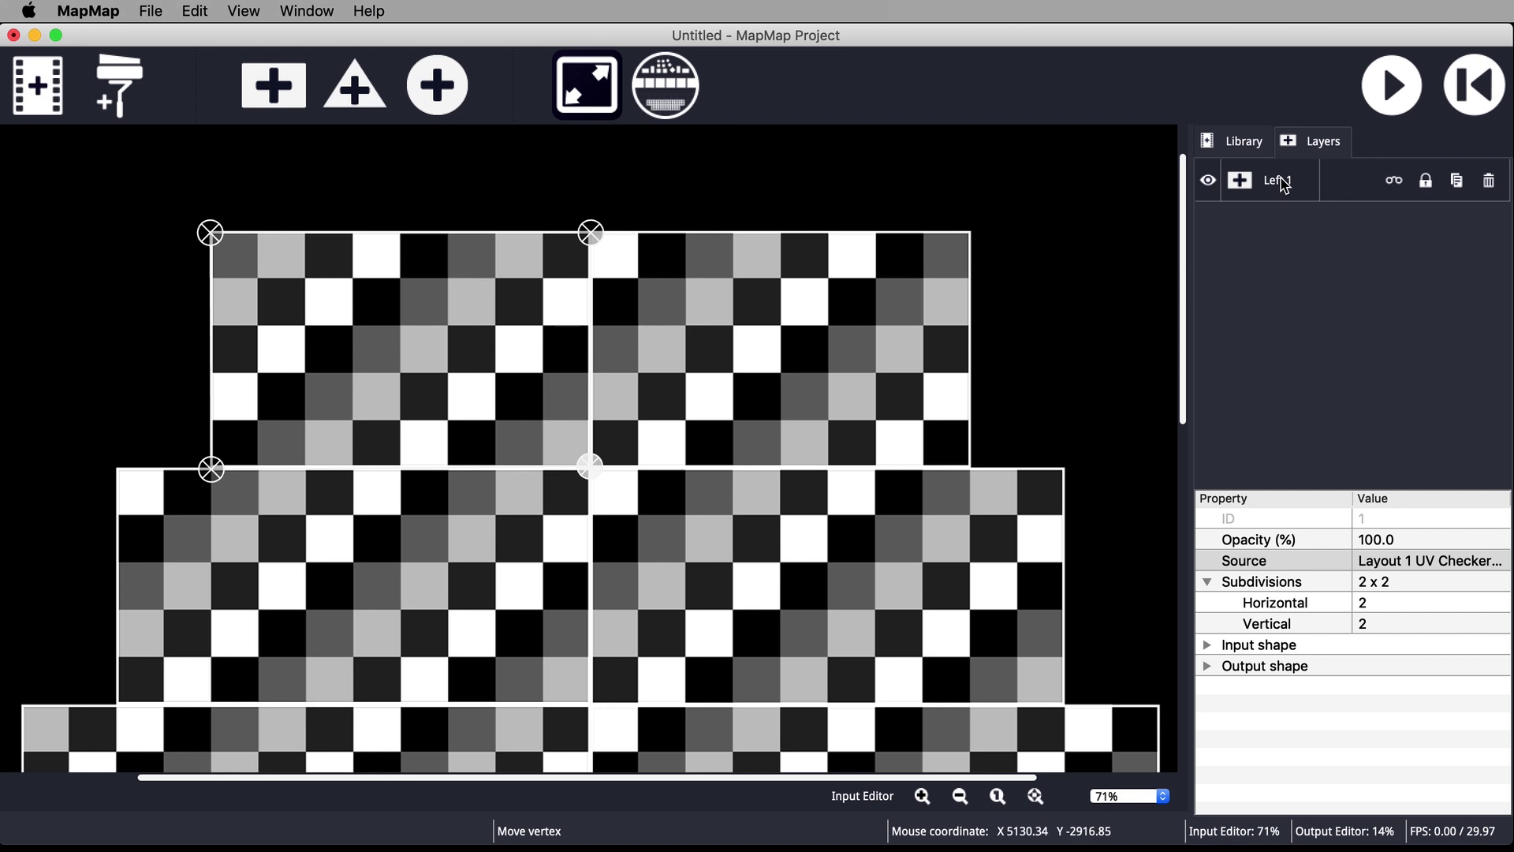
Duplicate Left 1 and fit the copy onto the second tier's left half
{"action": "right_click", "coordinate": [1272, 186]}
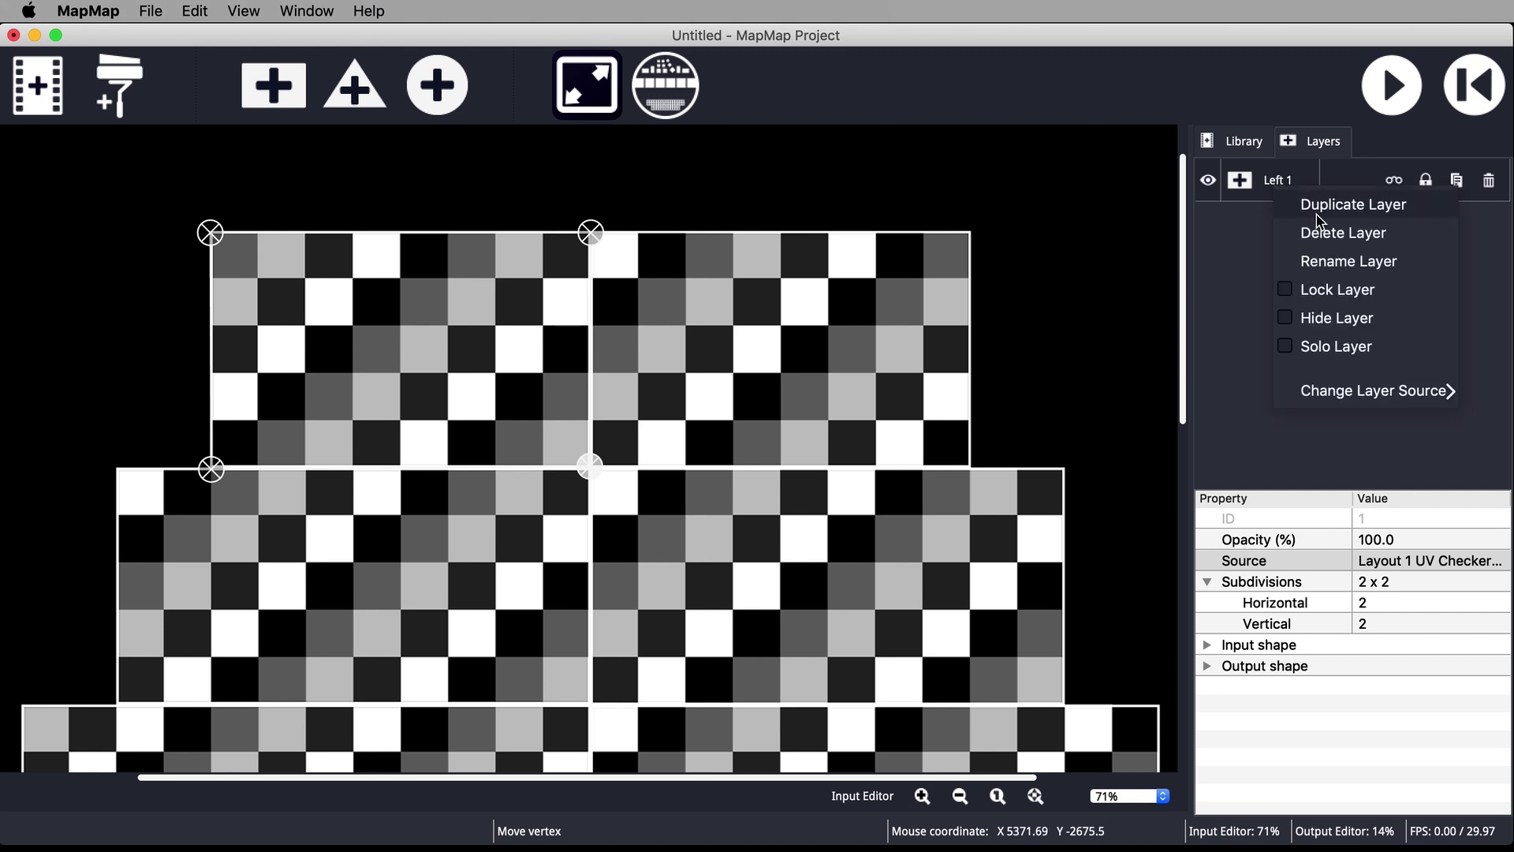
{"action": "left_click", "coordinate": [1353, 205]}
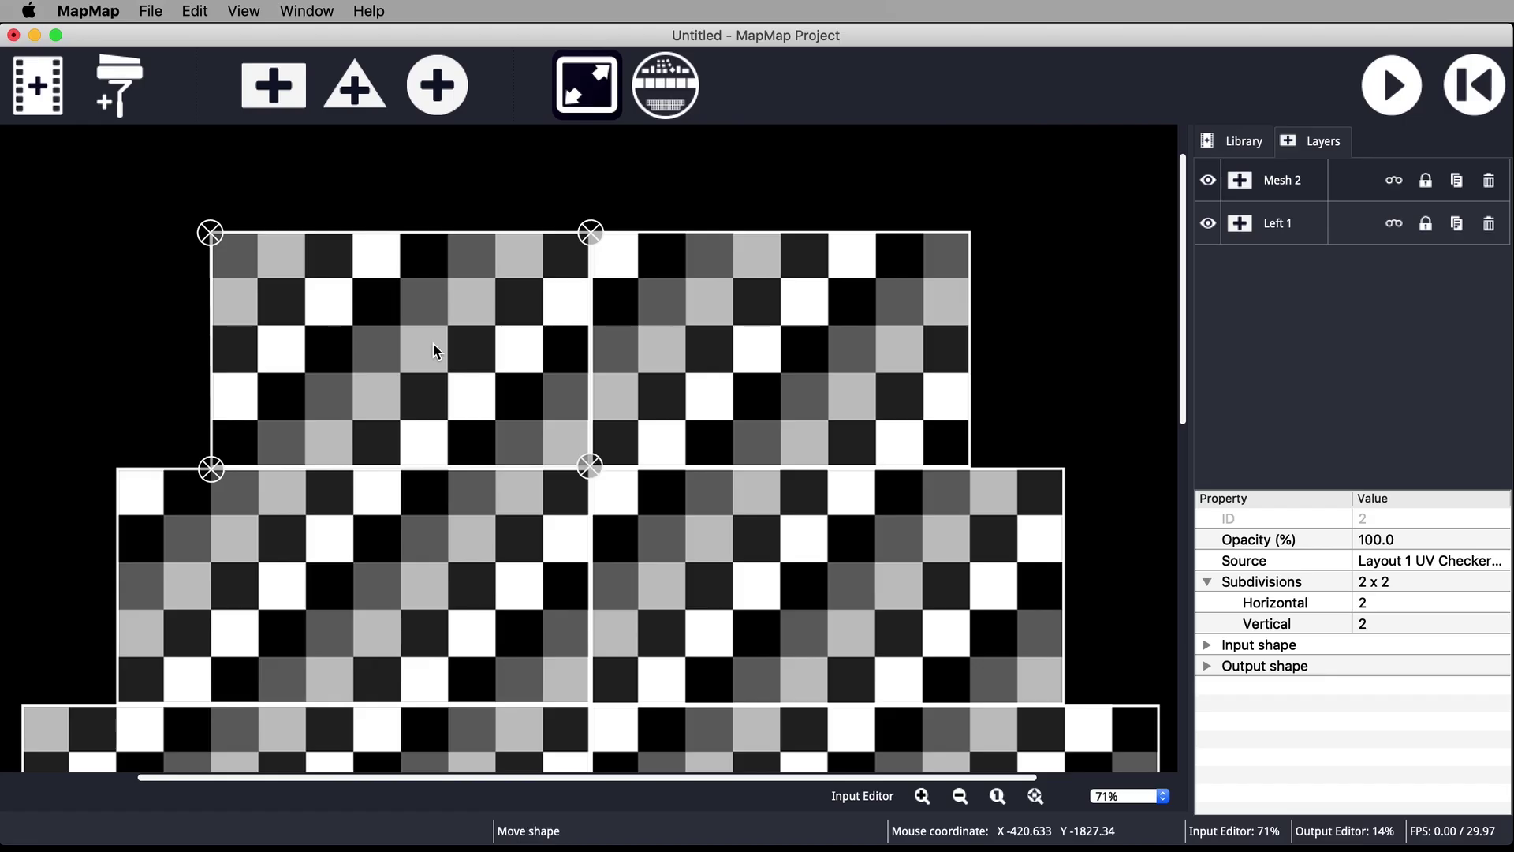
{"action": "left_click_drag", "start_coordinate": [433, 343], "coordinate": [426, 576]}
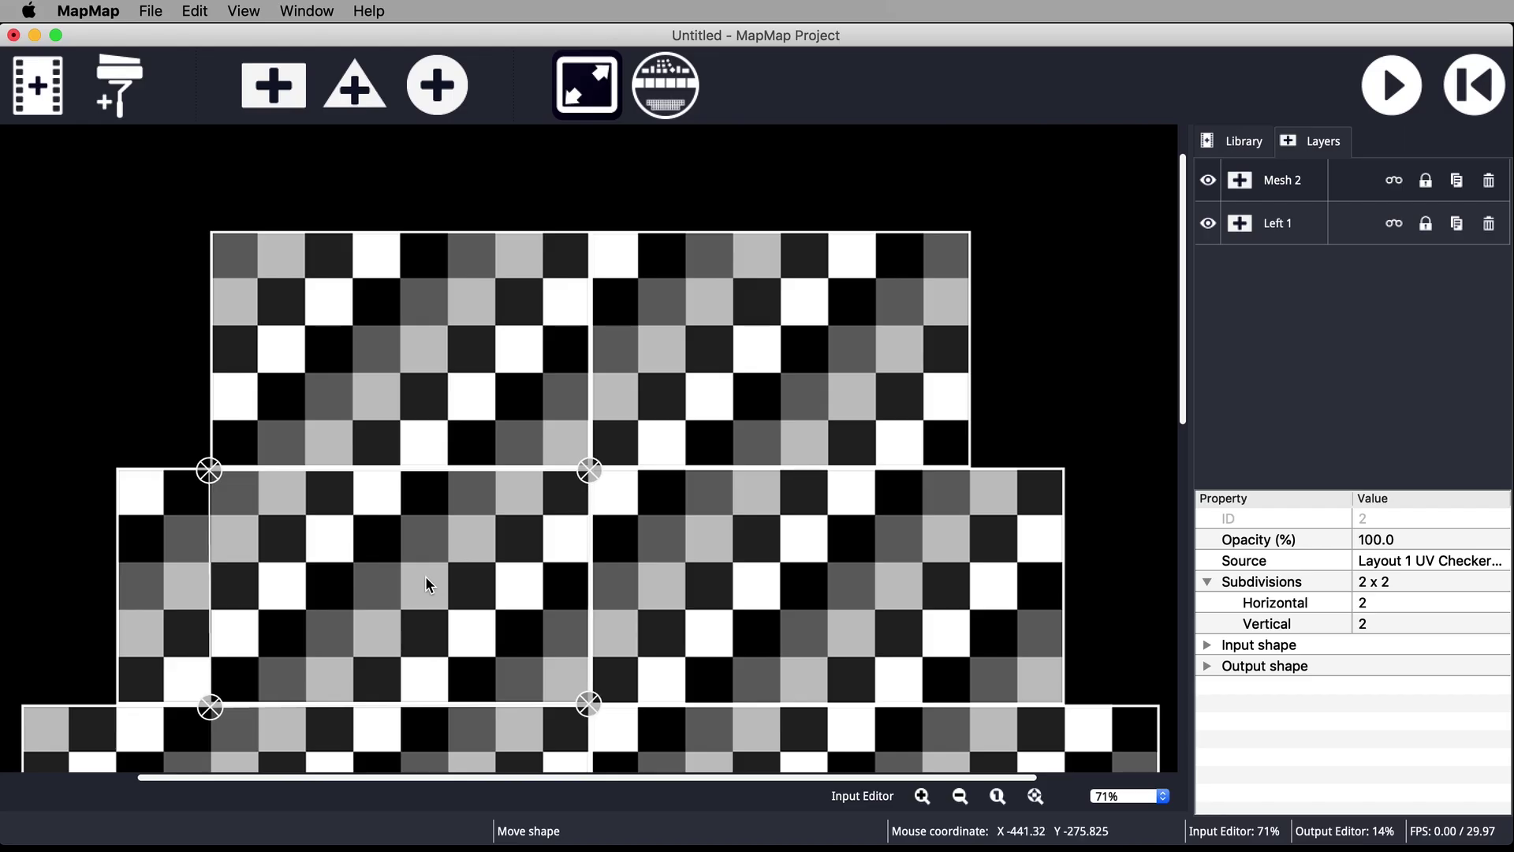
{"action": "left_click", "coordinate": [192, 475]}
{"action": "left_click_drag", "start_coordinate": [190, 470], "coordinate": [119, 467]}
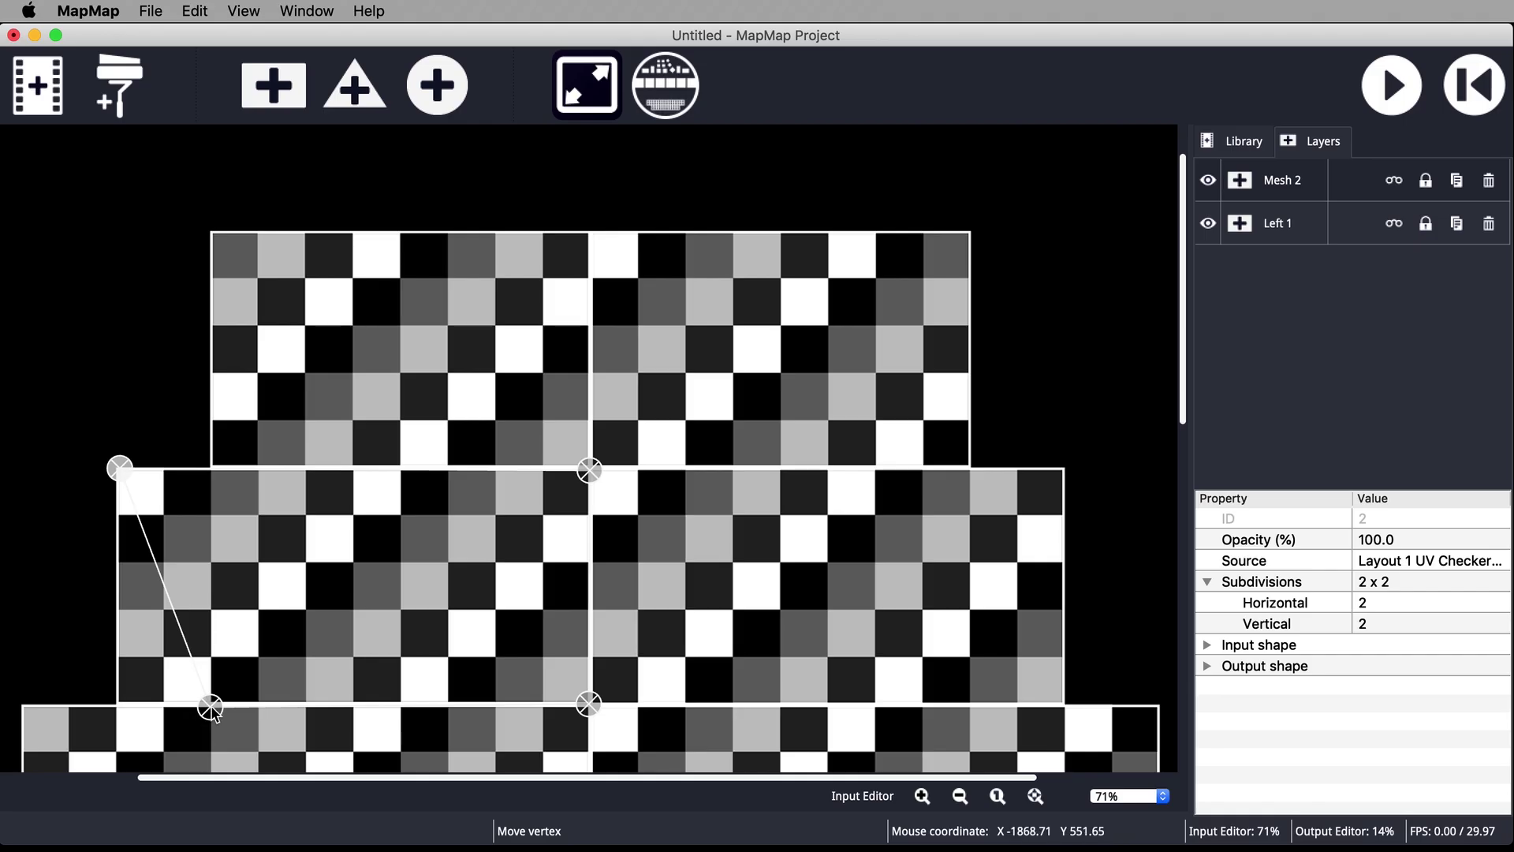
{"action": "left_click_drag", "start_coordinate": [211, 708], "coordinate": [116, 703]}
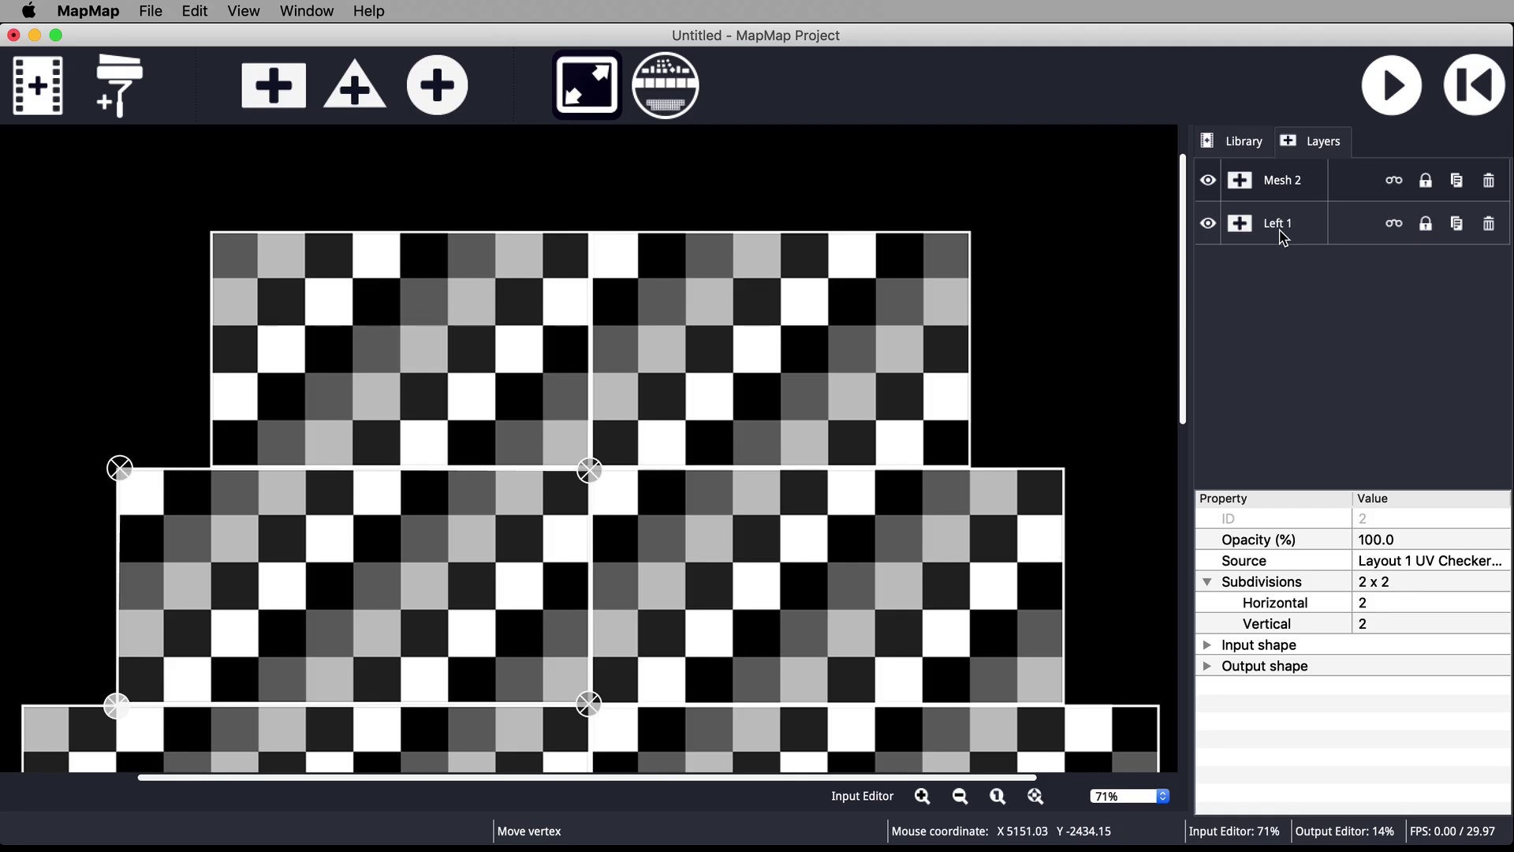
Rename Mesh 2 to Left 2 and fit a duplicate onto the third tier's left half
{"action": "double_click", "coordinate": [1276, 181]}
{"action": "type", "text": "Le"}
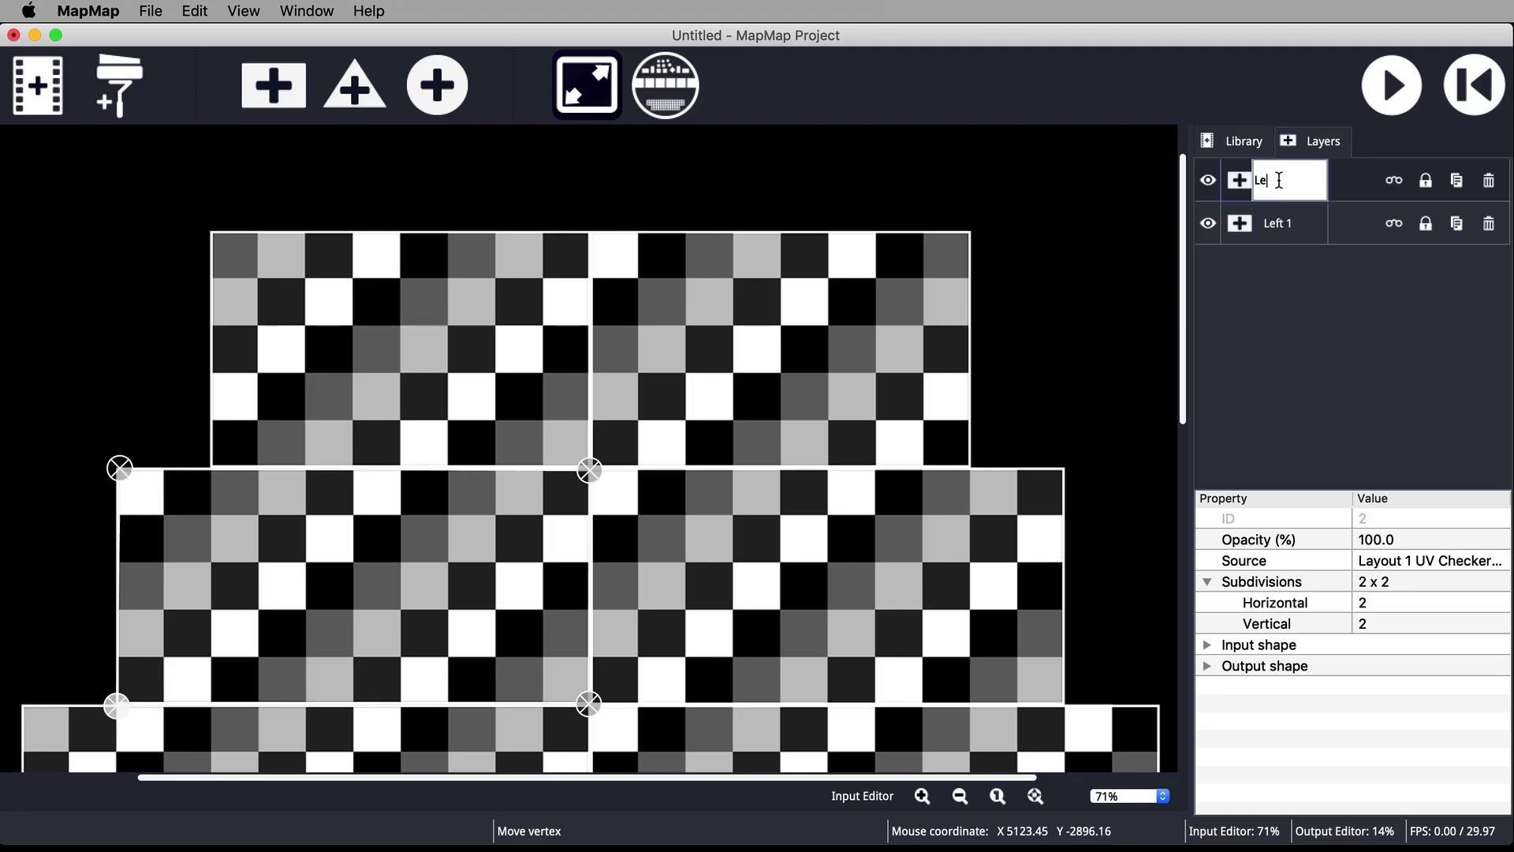
{"action": "type", "text": "ft 2"}
{"action": "key", "text": "Return"}
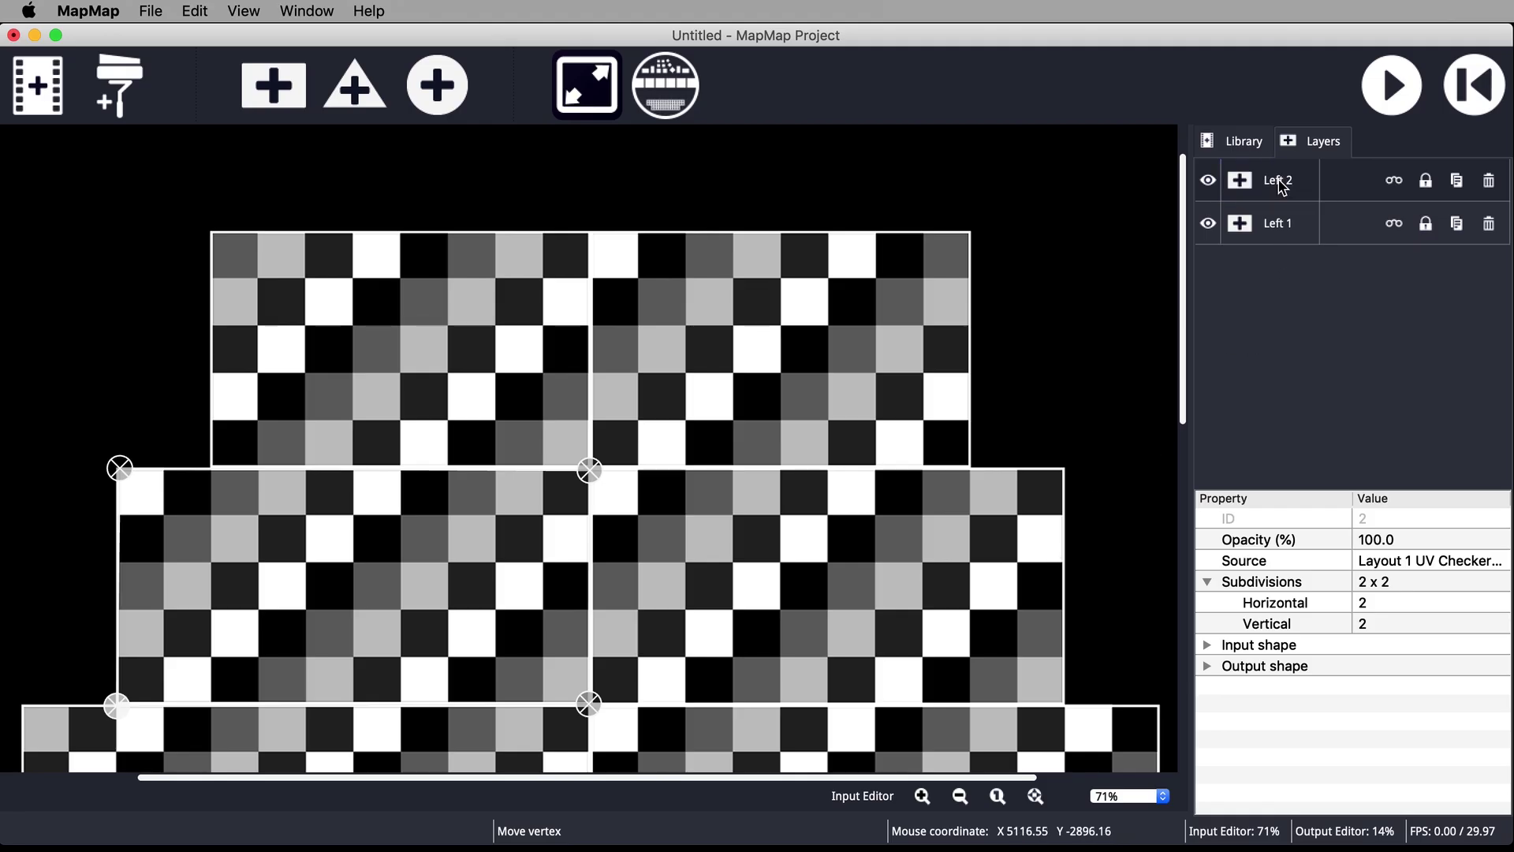
{"action": "scroll", "coordinate": [1183, 254], "scroll_direction": "down", "scroll_amount": 3}
{"action": "right_click", "coordinate": [1281, 184]}
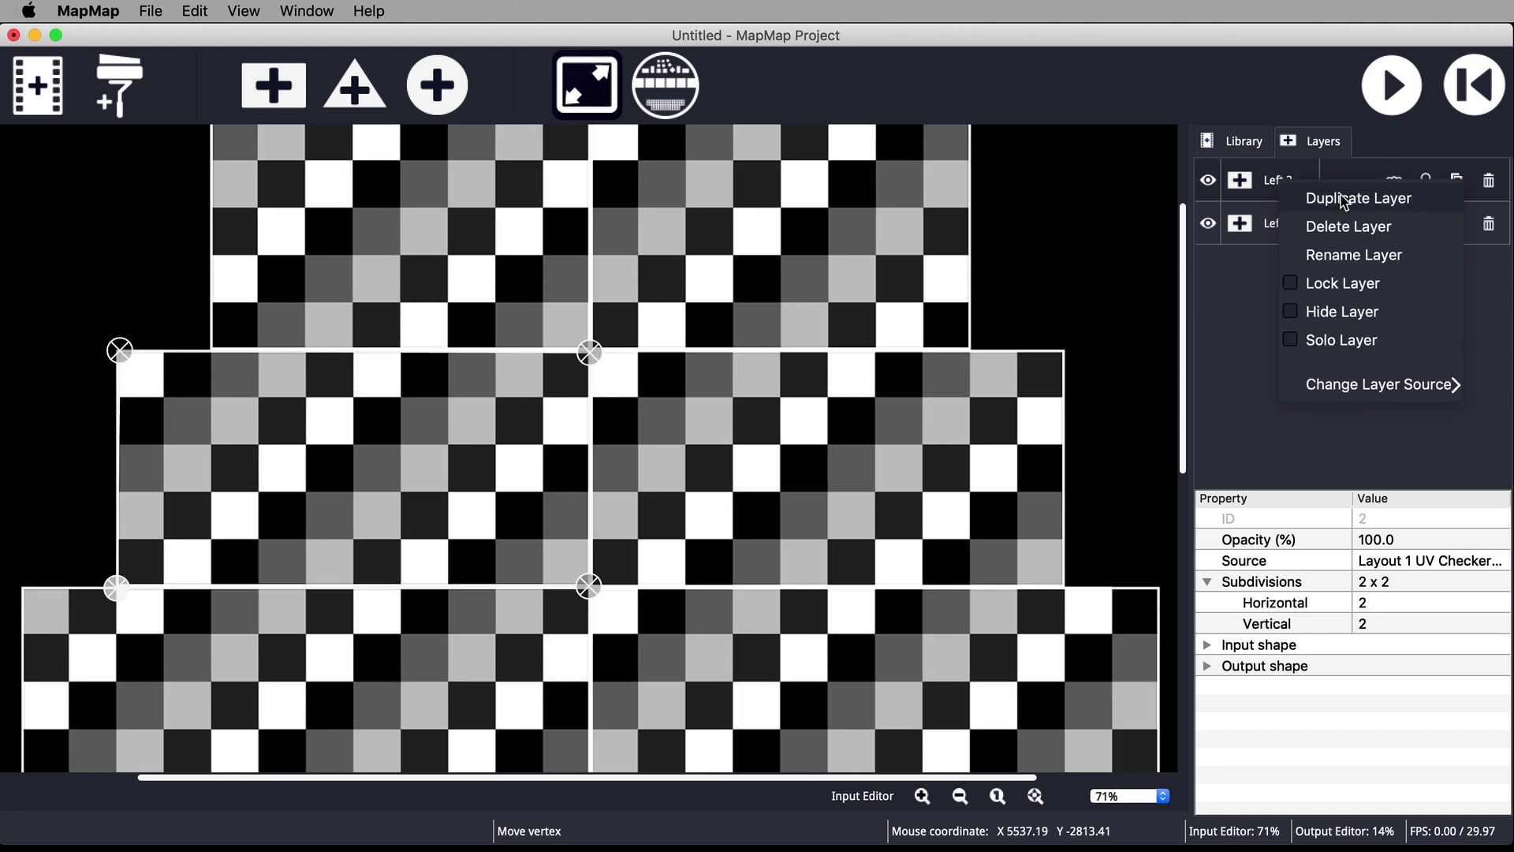
{"action": "left_click", "coordinate": [1343, 199]}
{"action": "left_click_drag", "start_coordinate": [470, 470], "coordinate": [467, 703]}
{"action": "scroll", "coordinate": [1187, 416], "scroll_direction": "down", "scroll_amount": 1}
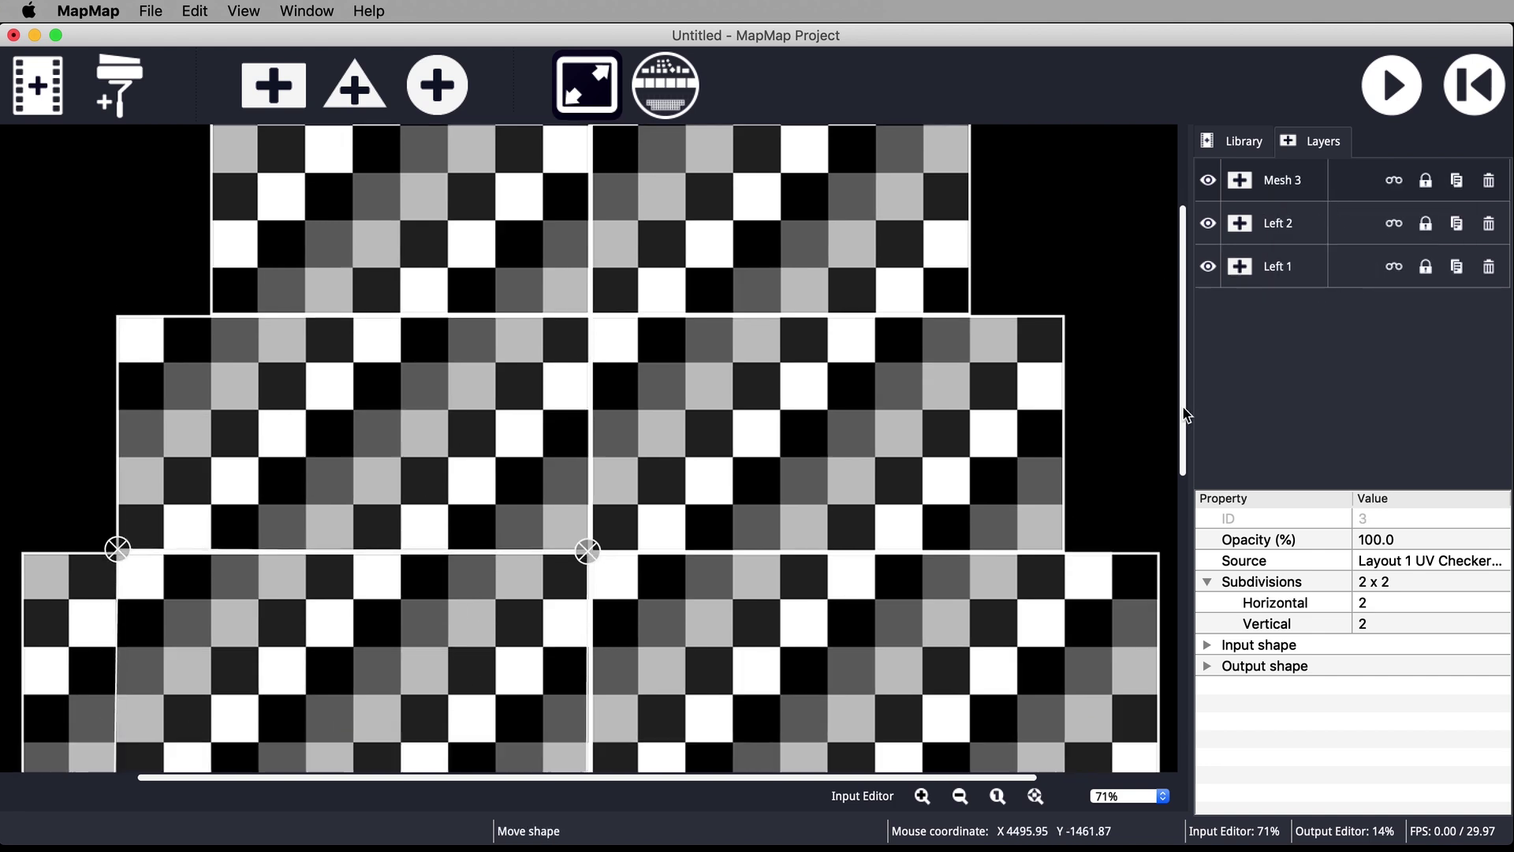
{"action": "scroll", "coordinate": [1187, 415], "scroll_direction": "up", "scroll_amount": 1}
{"action": "scroll", "coordinate": [1187, 415], "scroll_direction": "left", "scroll_amount": 5}
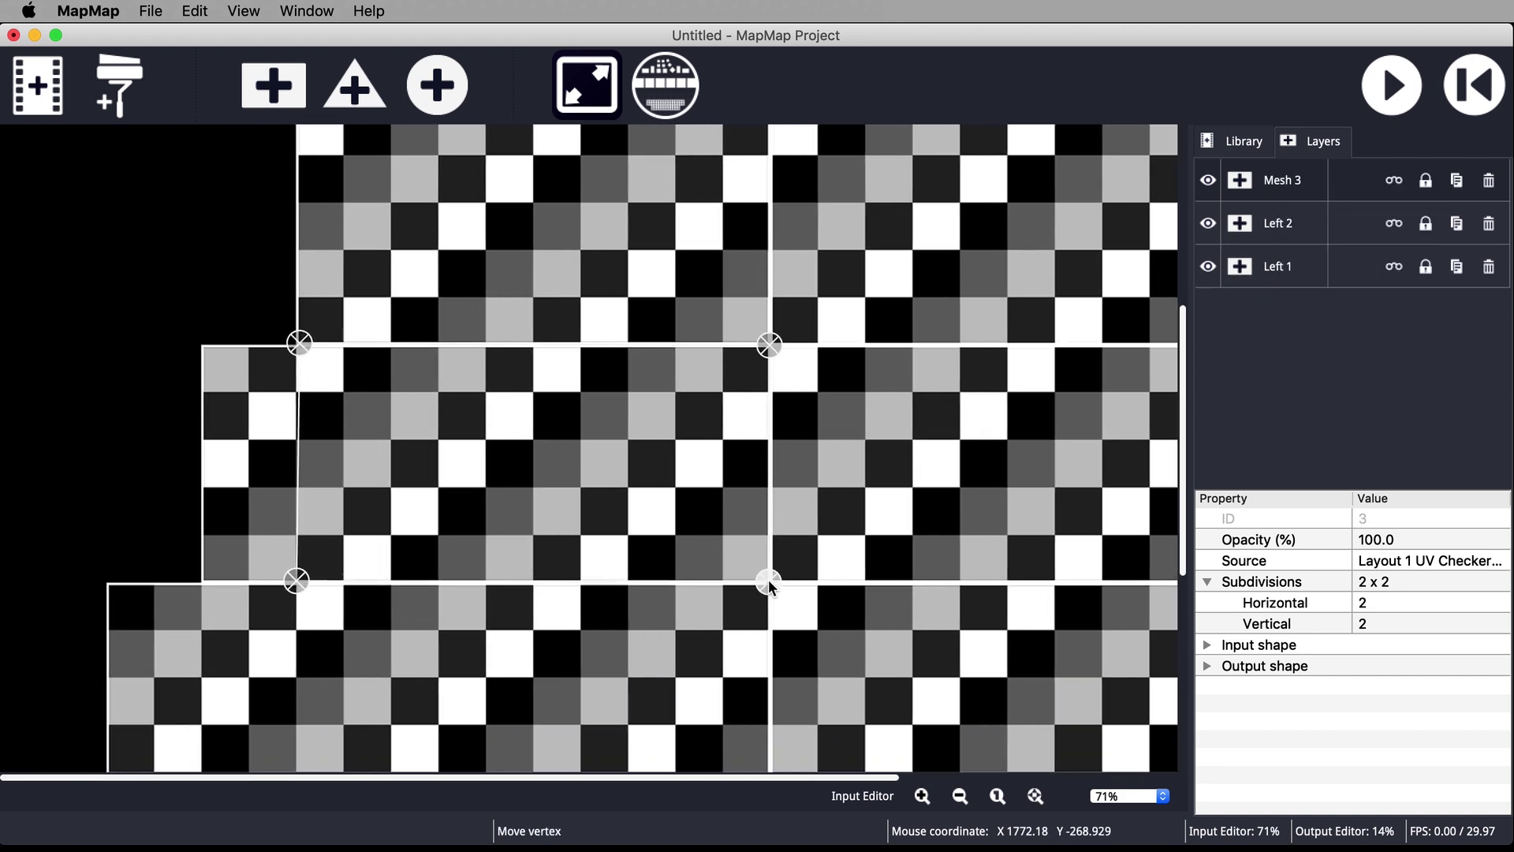
{"action": "left_click_drag", "start_coordinate": [297, 581], "coordinate": [202, 583]}
{"action": "left_click_drag", "start_coordinate": [299, 343], "coordinate": [202, 345]}
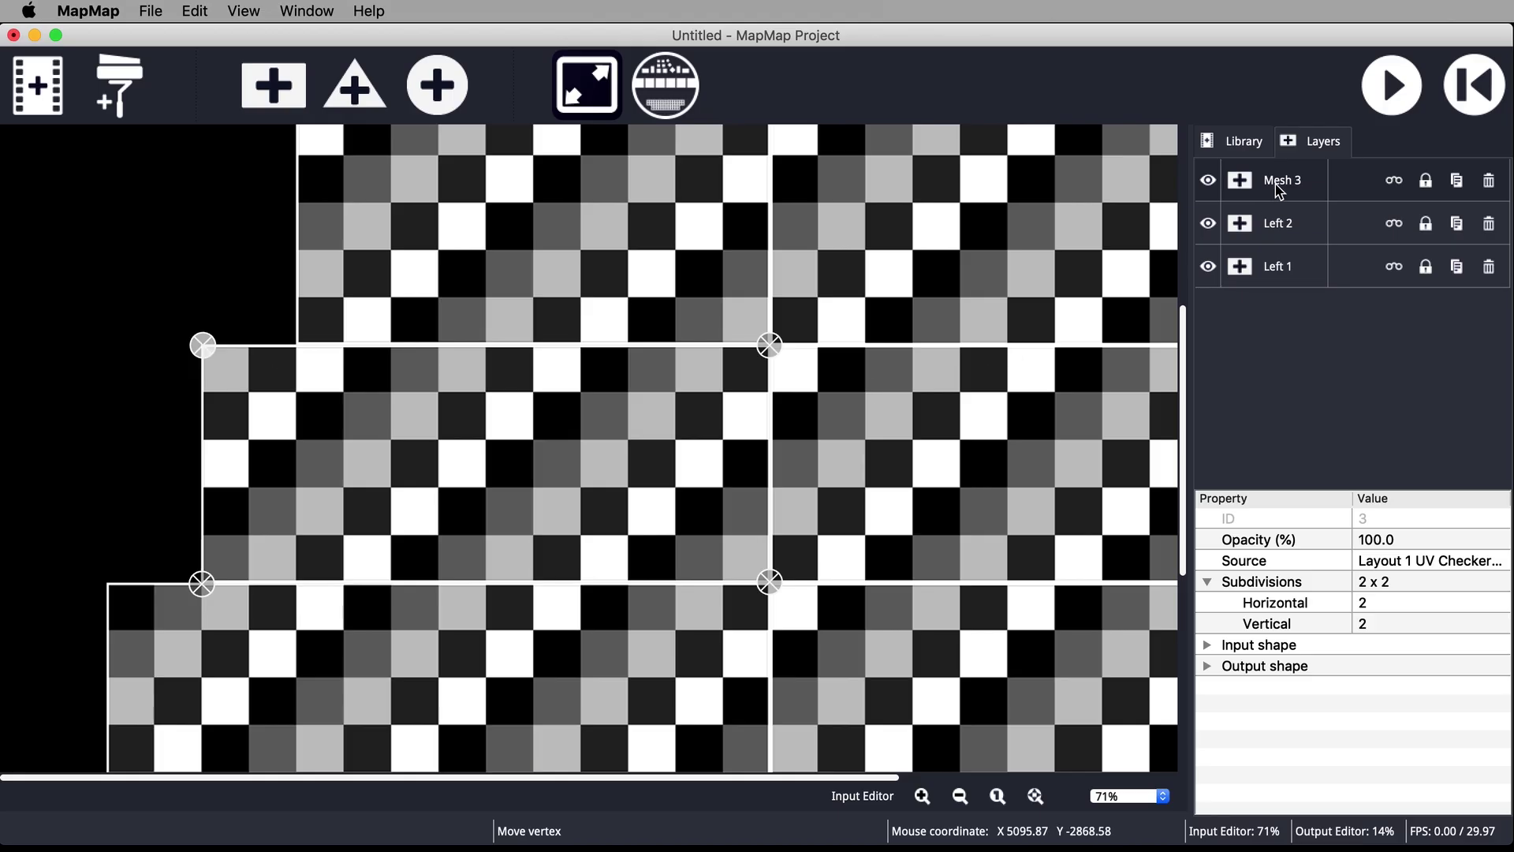
Duplicate the third mesh and fit the copy onto the fourth tier's left half
{"action": "right_click", "coordinate": [1280, 192]}
{"action": "left_click", "coordinate": [1257, 200]}
{"action": "scroll", "coordinate": [554, 327], "scroll_direction": "down", "scroll_amount": 1}
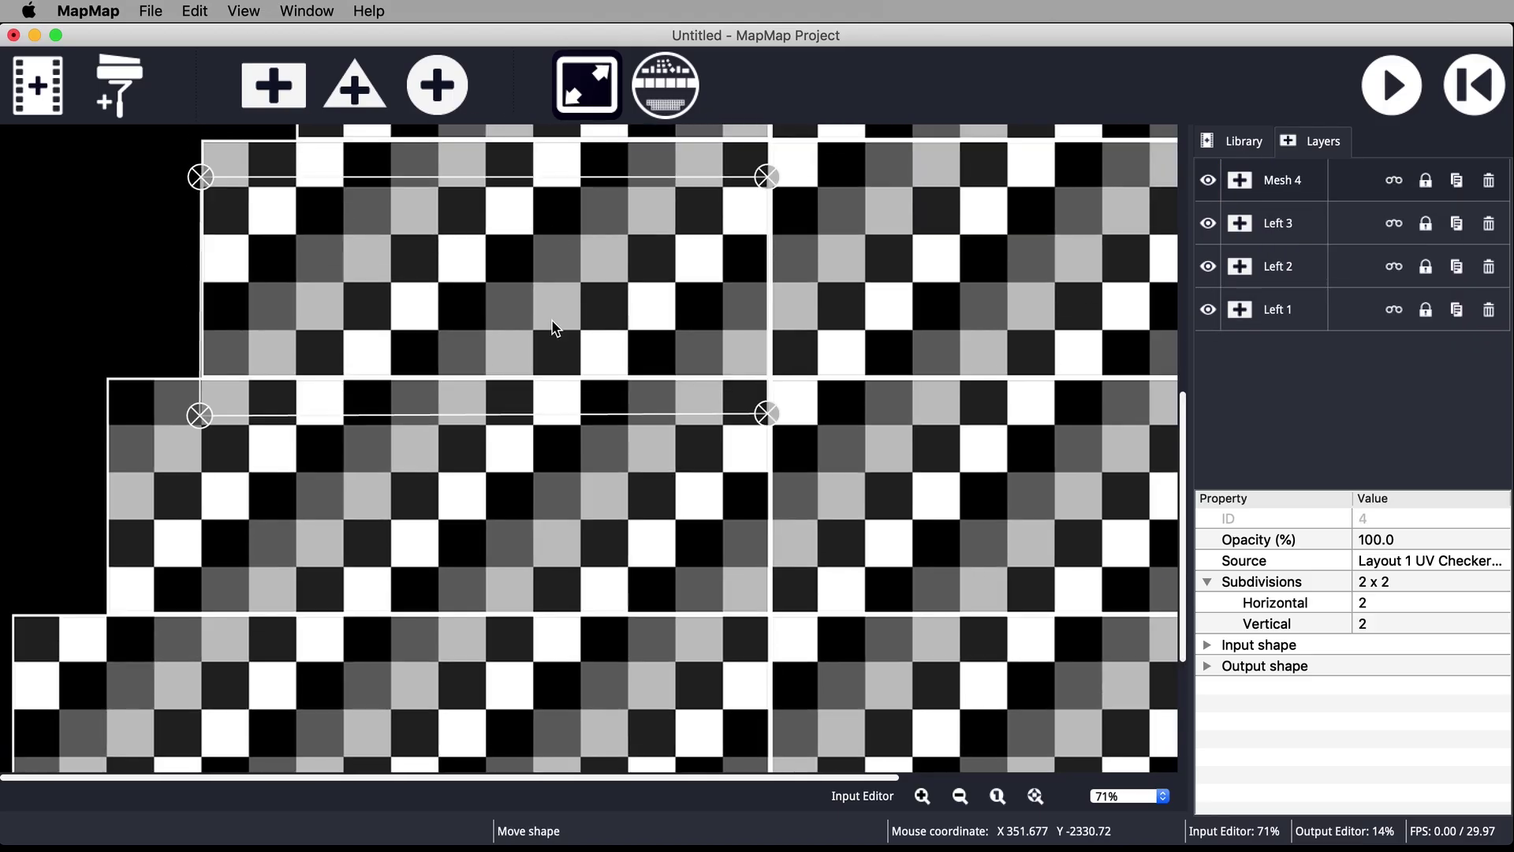
{"action": "left_click_drag", "start_coordinate": [554, 327], "coordinate": [554, 529]}
{"action": "left_click_drag", "start_coordinate": [202, 378], "coordinate": [109, 378]}
{"action": "left_click_drag", "start_coordinate": [201, 614], "coordinate": [107, 613]}
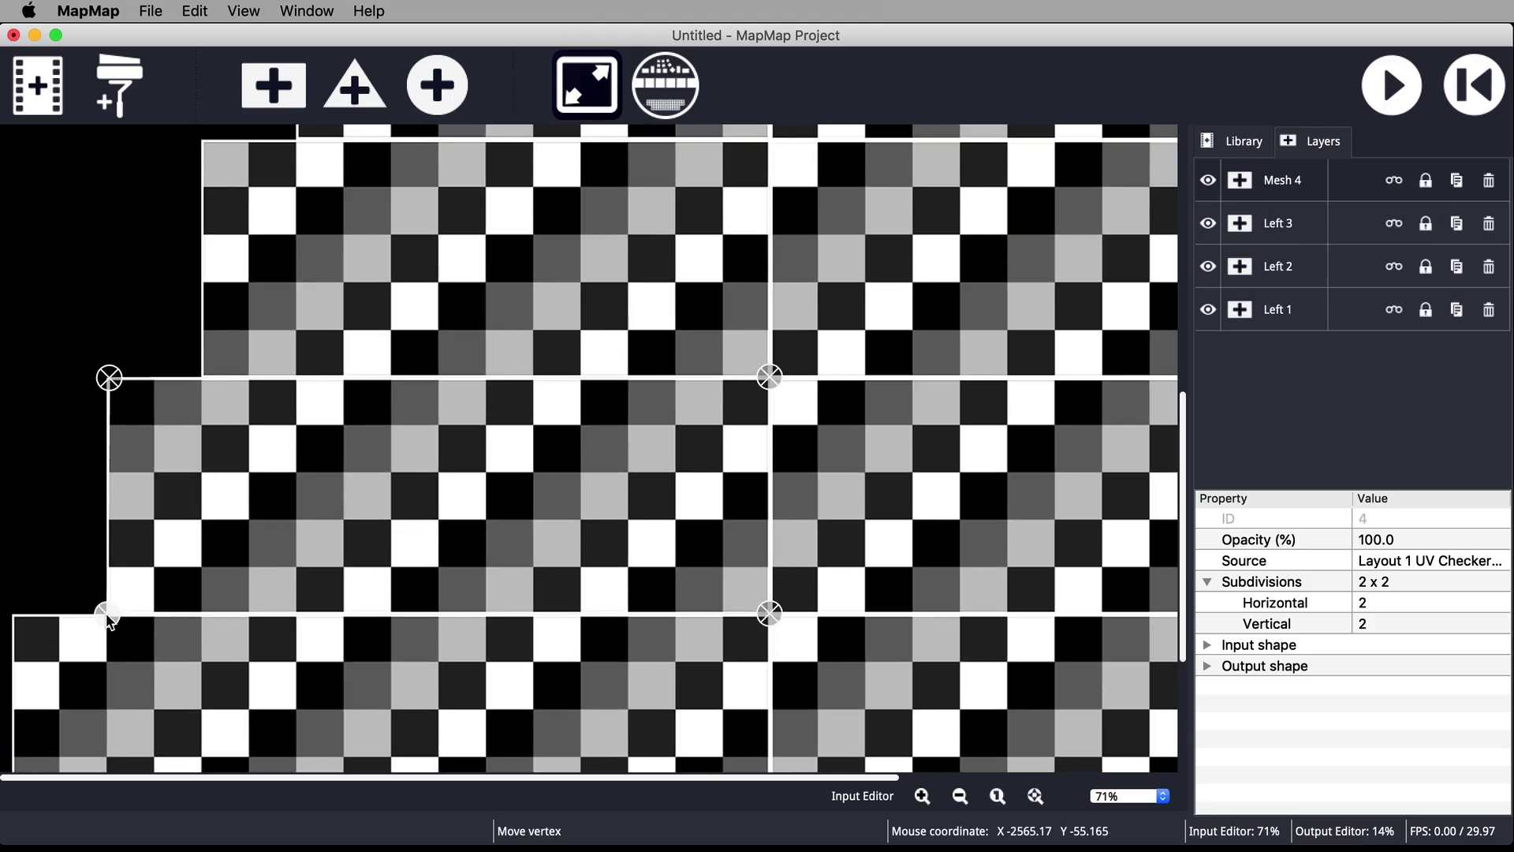
Duplicate the fourth mesh, fit it to the bottom tier's left half, and name it Left 5
{"action": "right_click", "coordinate": [1282, 183]}
{"action": "left_click", "coordinate": [1309, 197]}
{"action": "scroll", "coordinate": [1178, 504], "scroll_direction": "down", "scroll_amount": 1}
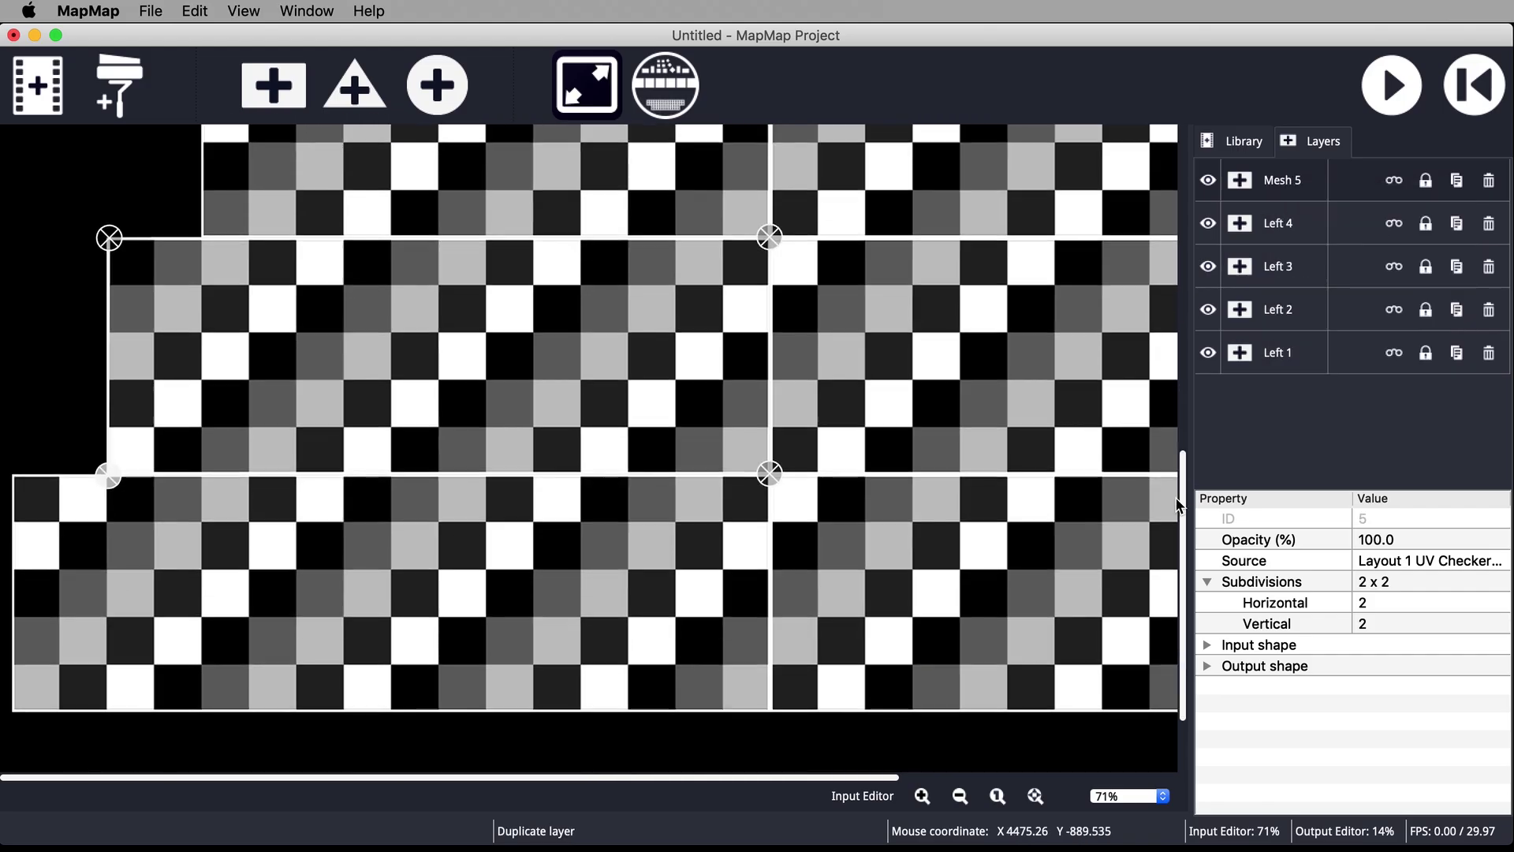
{"action": "scroll", "coordinate": [1178, 504], "scroll_direction": "down", "scroll_amount": 1}
{"action": "left_click_drag", "start_coordinate": [623, 301], "coordinate": [623, 533]}
{"action": "left_click_drag", "start_coordinate": [111, 421], "coordinate": [14, 419]}
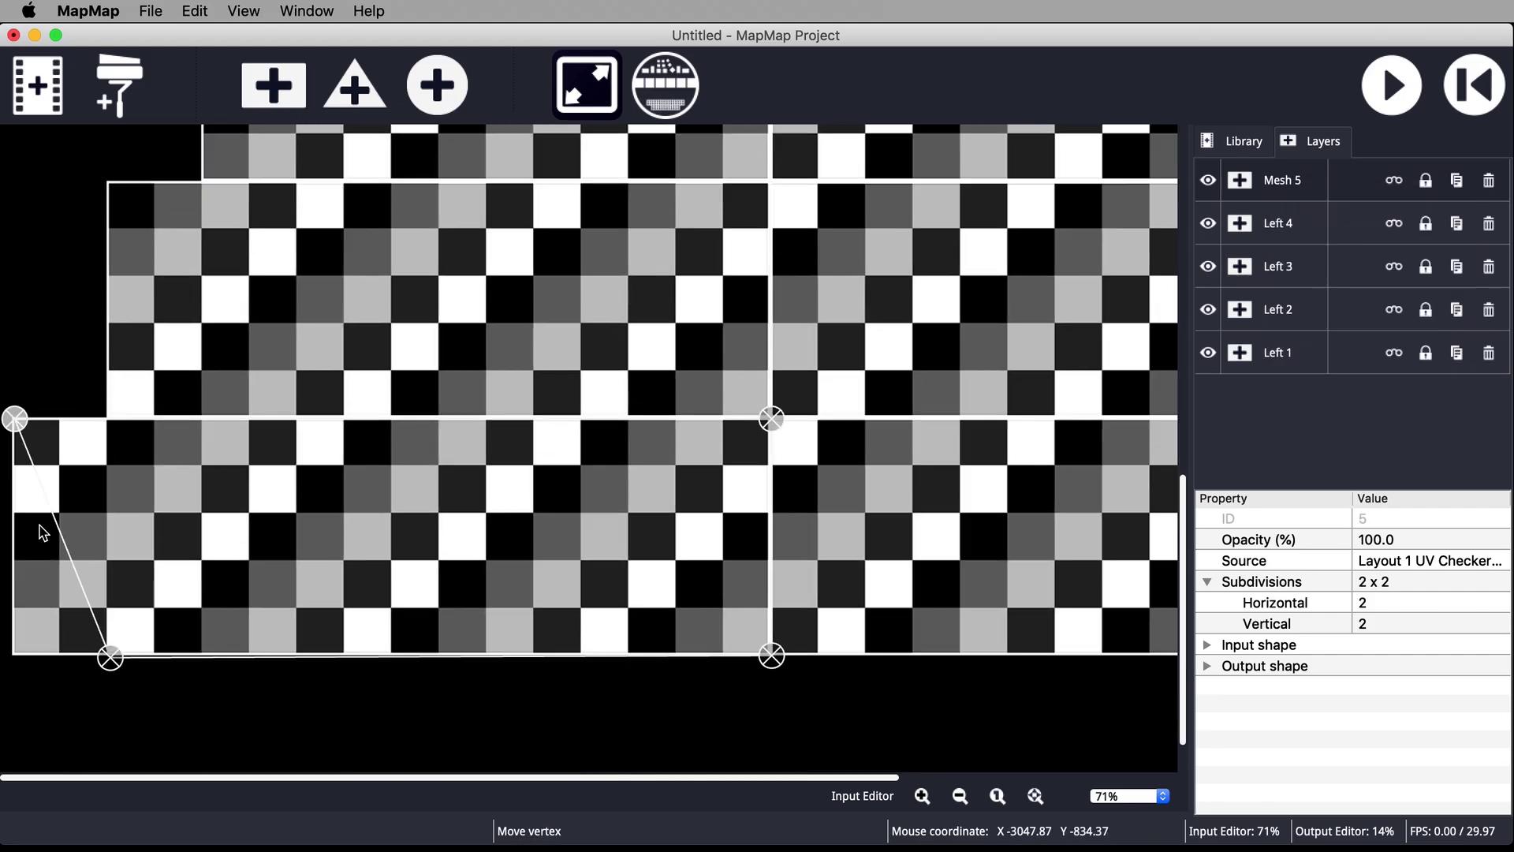
{"action": "left_click_drag", "start_coordinate": [109, 657], "coordinate": [15, 654]}
{"action": "double_click", "coordinate": [1282, 183]}
{"action": "type", "text": "Left 5"}
{"action": "key", "text": "Return"}
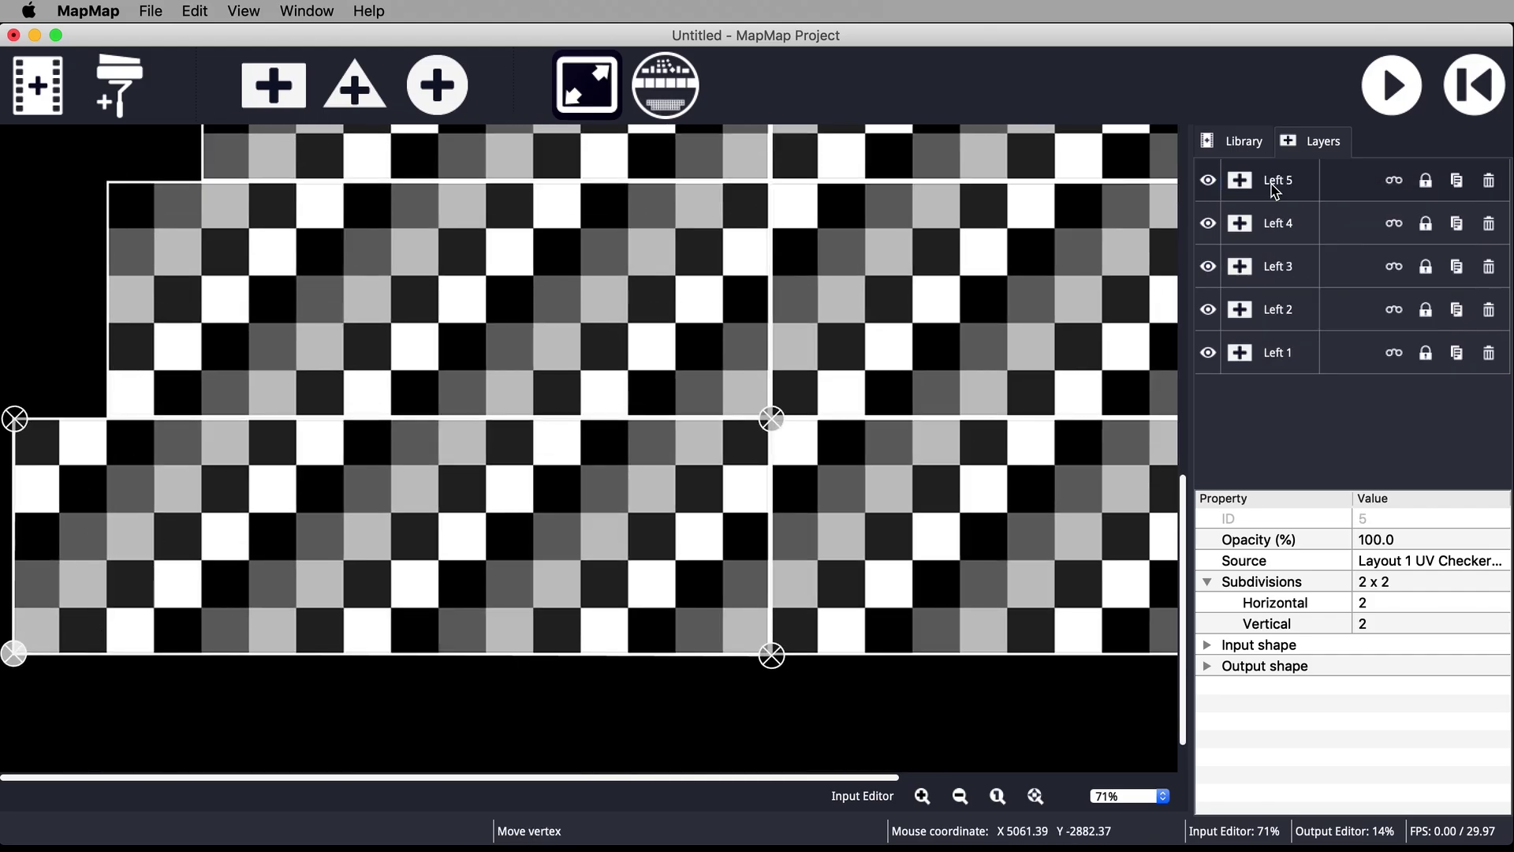
Duplicate Left 5, move the copy to the bottom tier's right half, and name it Right 5
{"action": "right_click", "coordinate": [1279, 183]}
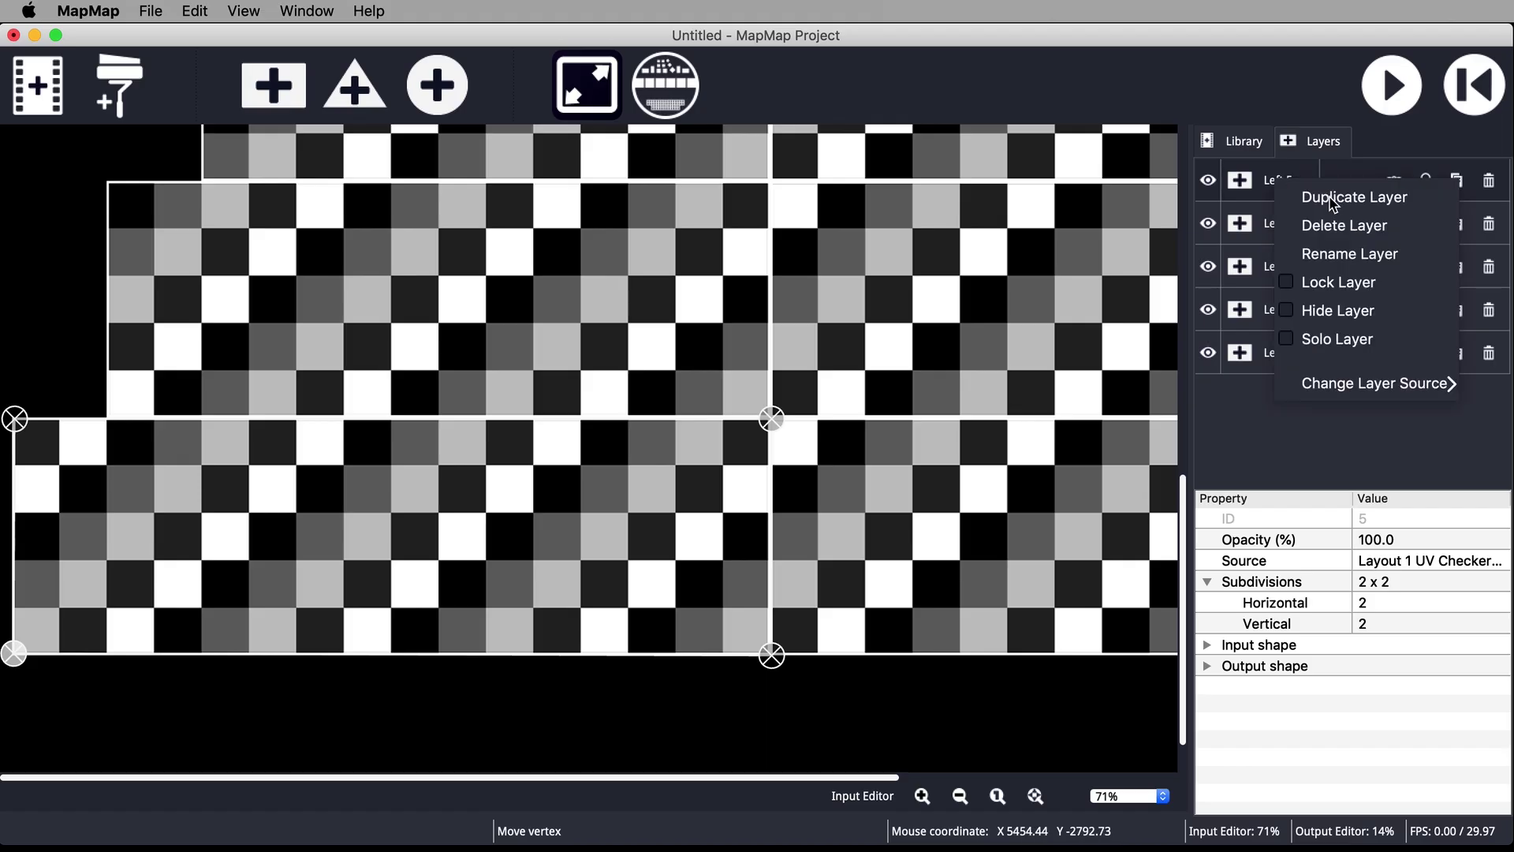
{"action": "left_click", "coordinate": [1331, 198]}
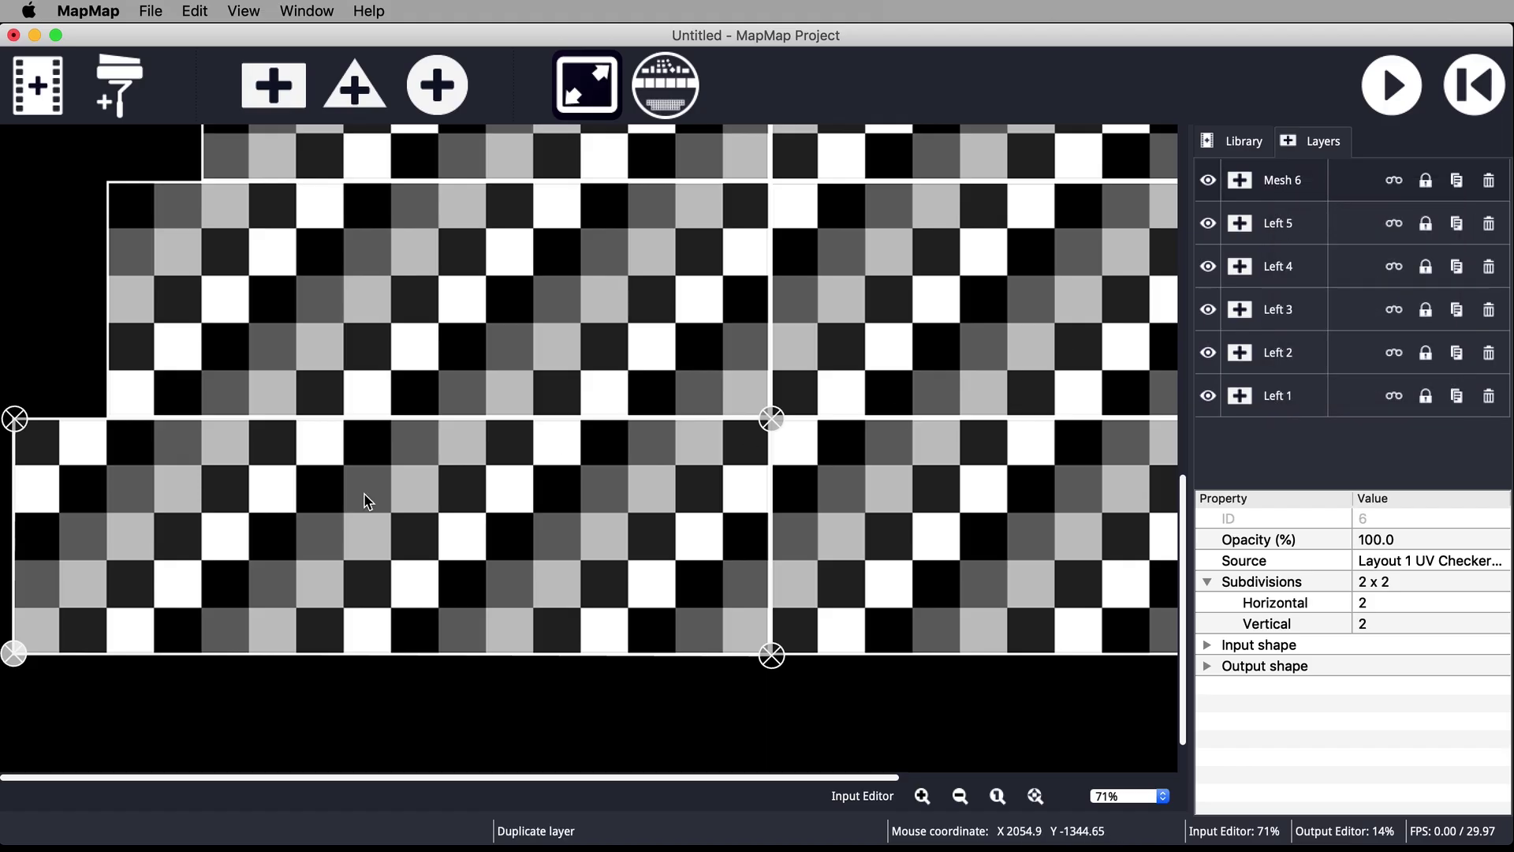
{"action": "left_click_drag", "start_coordinate": [213, 522], "coordinate": [970, 528]}
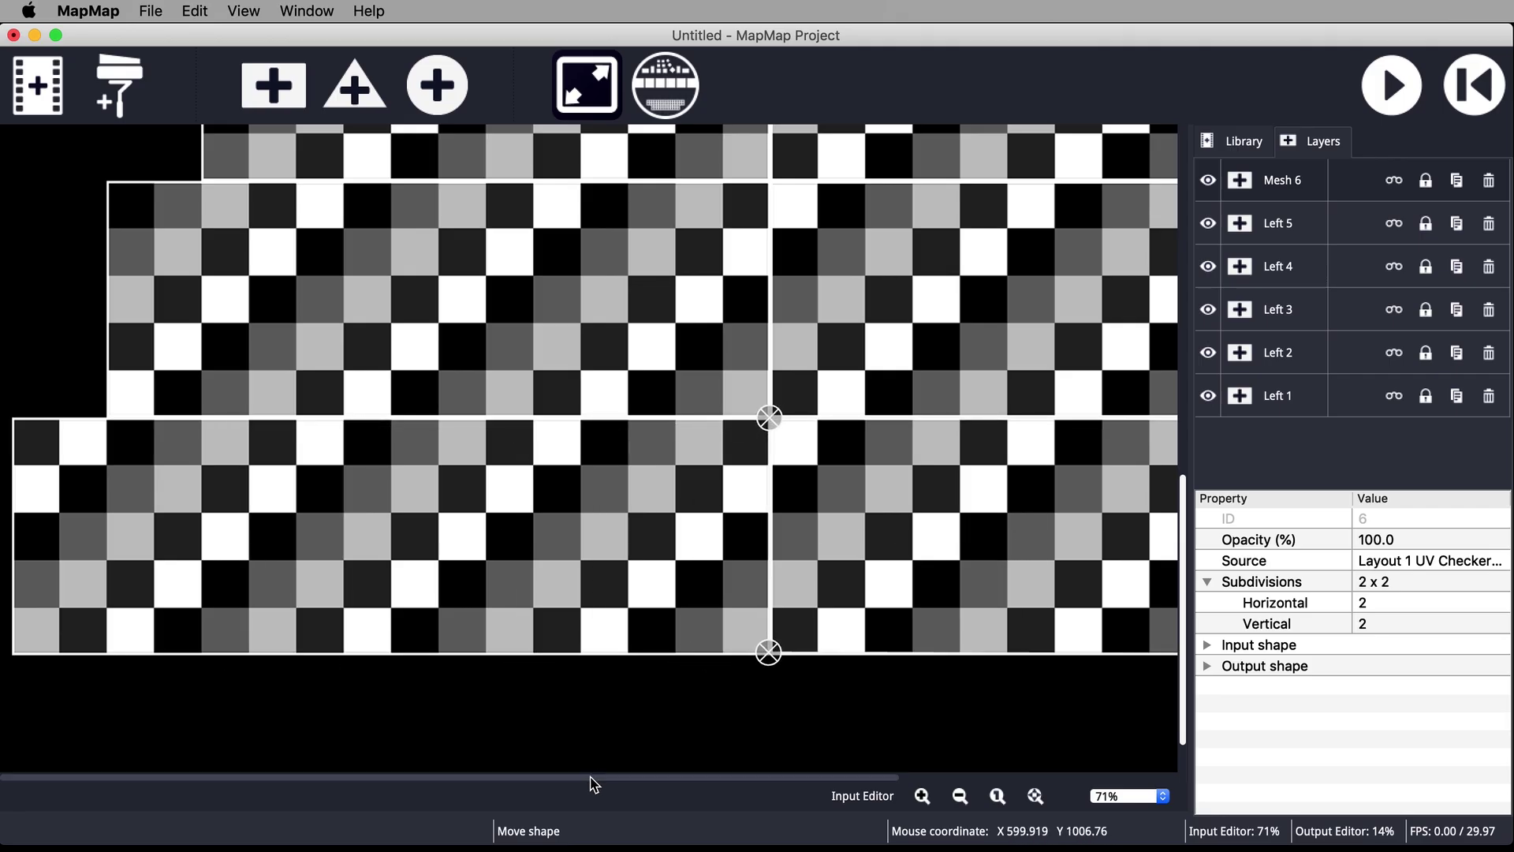
{"action": "left_click_drag", "start_coordinate": [592, 778], "coordinate": [961, 765]}
{"action": "double_click", "coordinate": [1286, 174]}
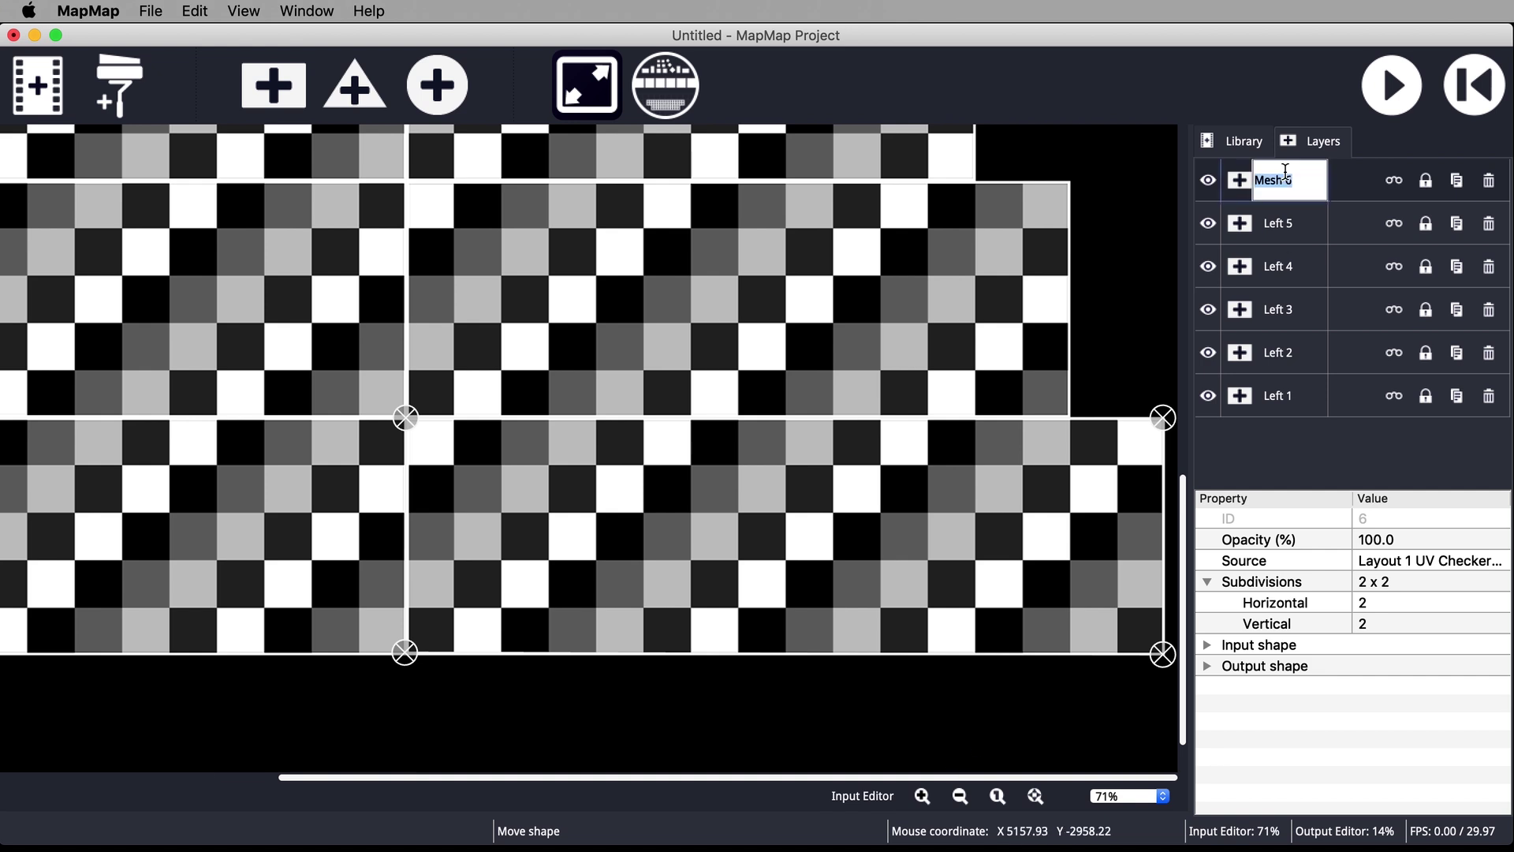
{"action": "type", "text": "Right 5"}
{"action": "key", "text": "Return"}
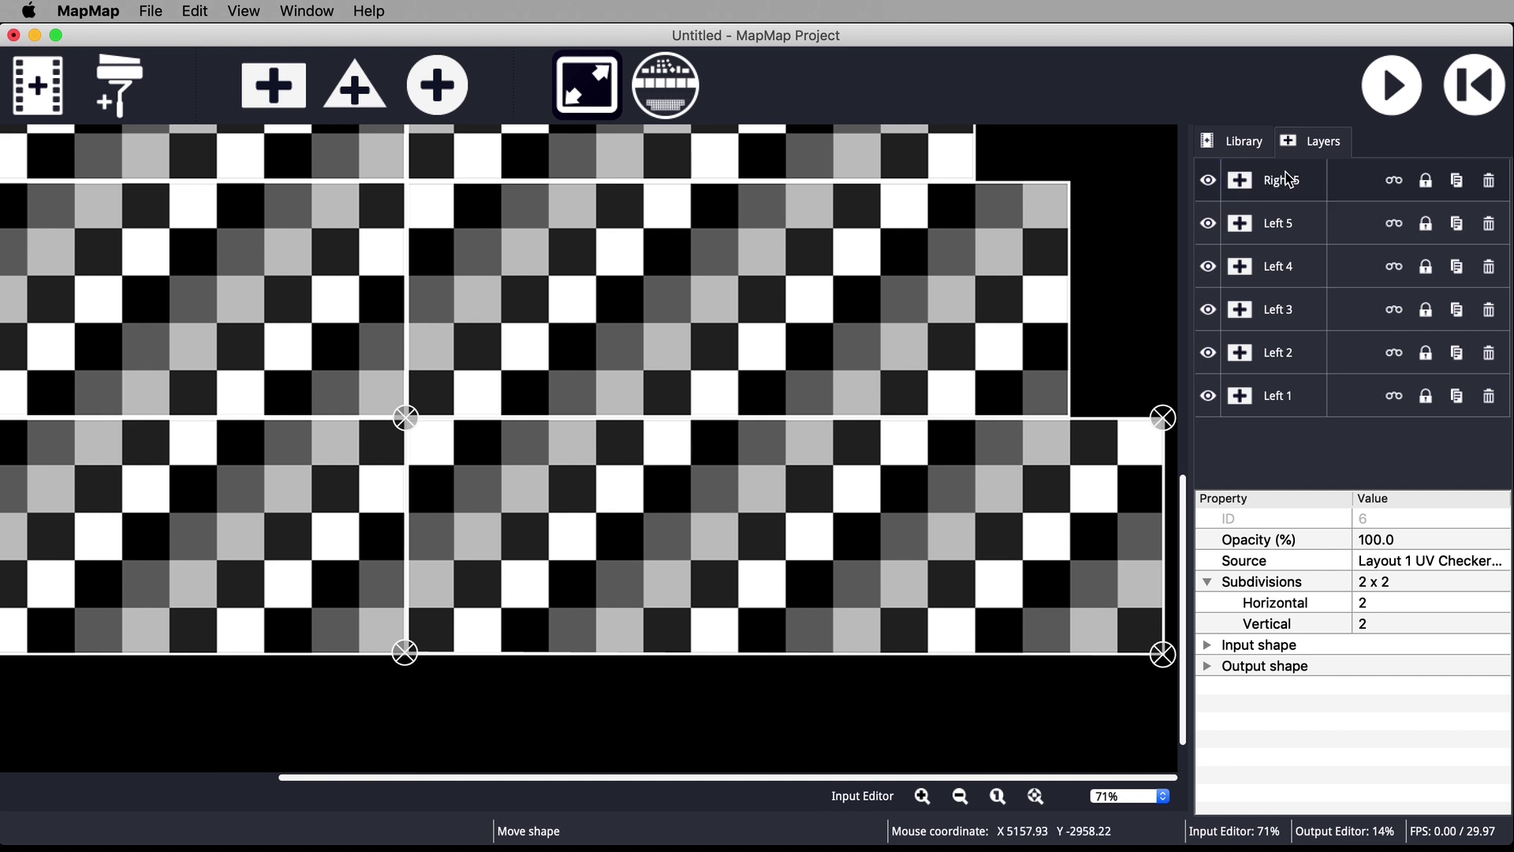
Duplicate Left 4 onto the fourth tier's right half and name it Right 4
{"action": "right_click", "coordinate": [1286, 266]}
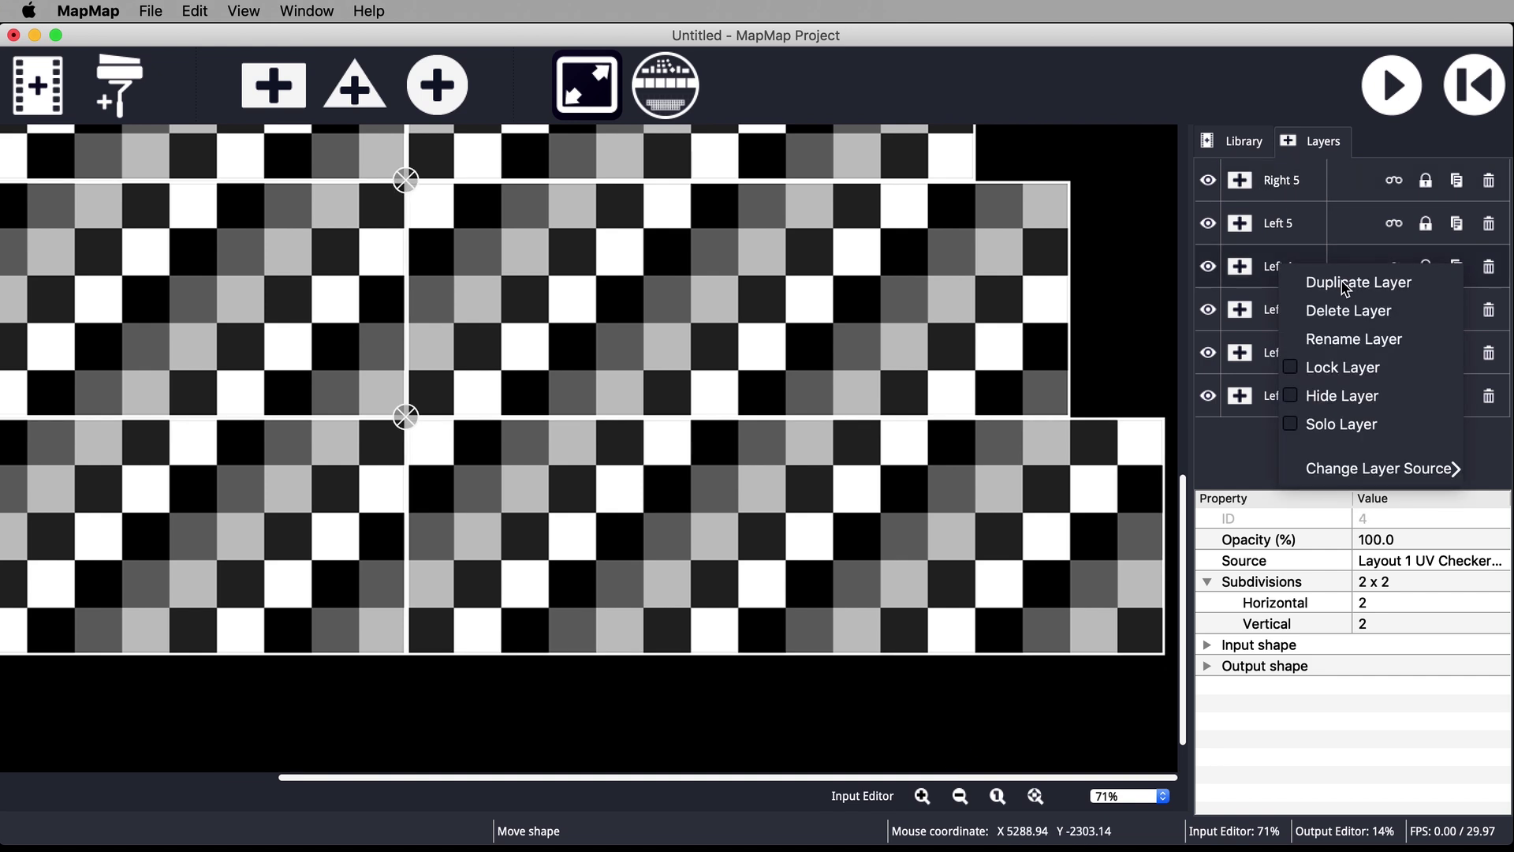
{"action": "key", "text": "Return"}
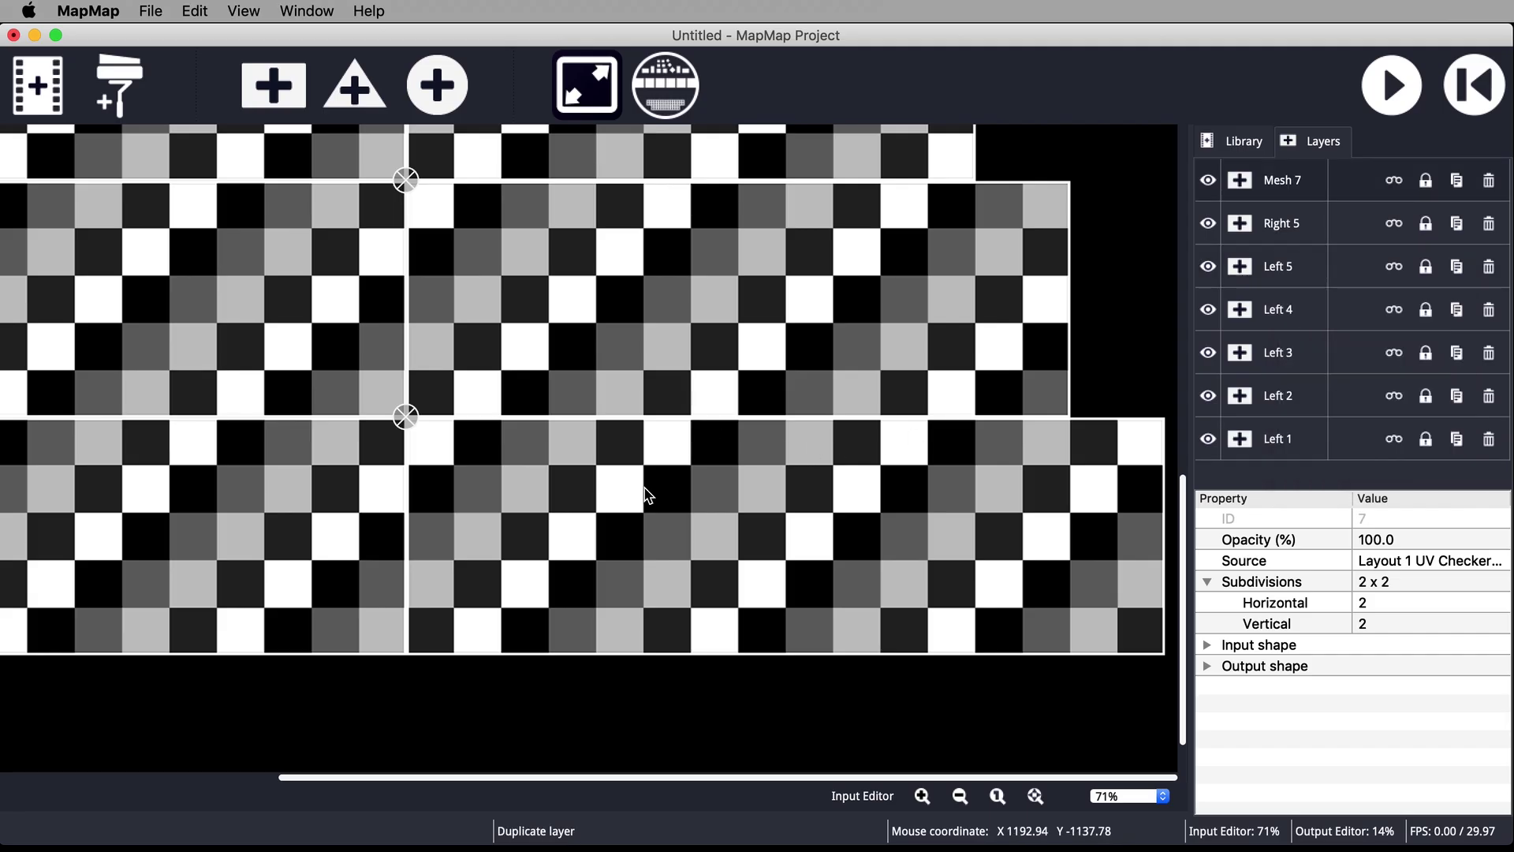
{"action": "left_click_drag", "start_coordinate": [47, 294], "coordinate": [705, 287]}
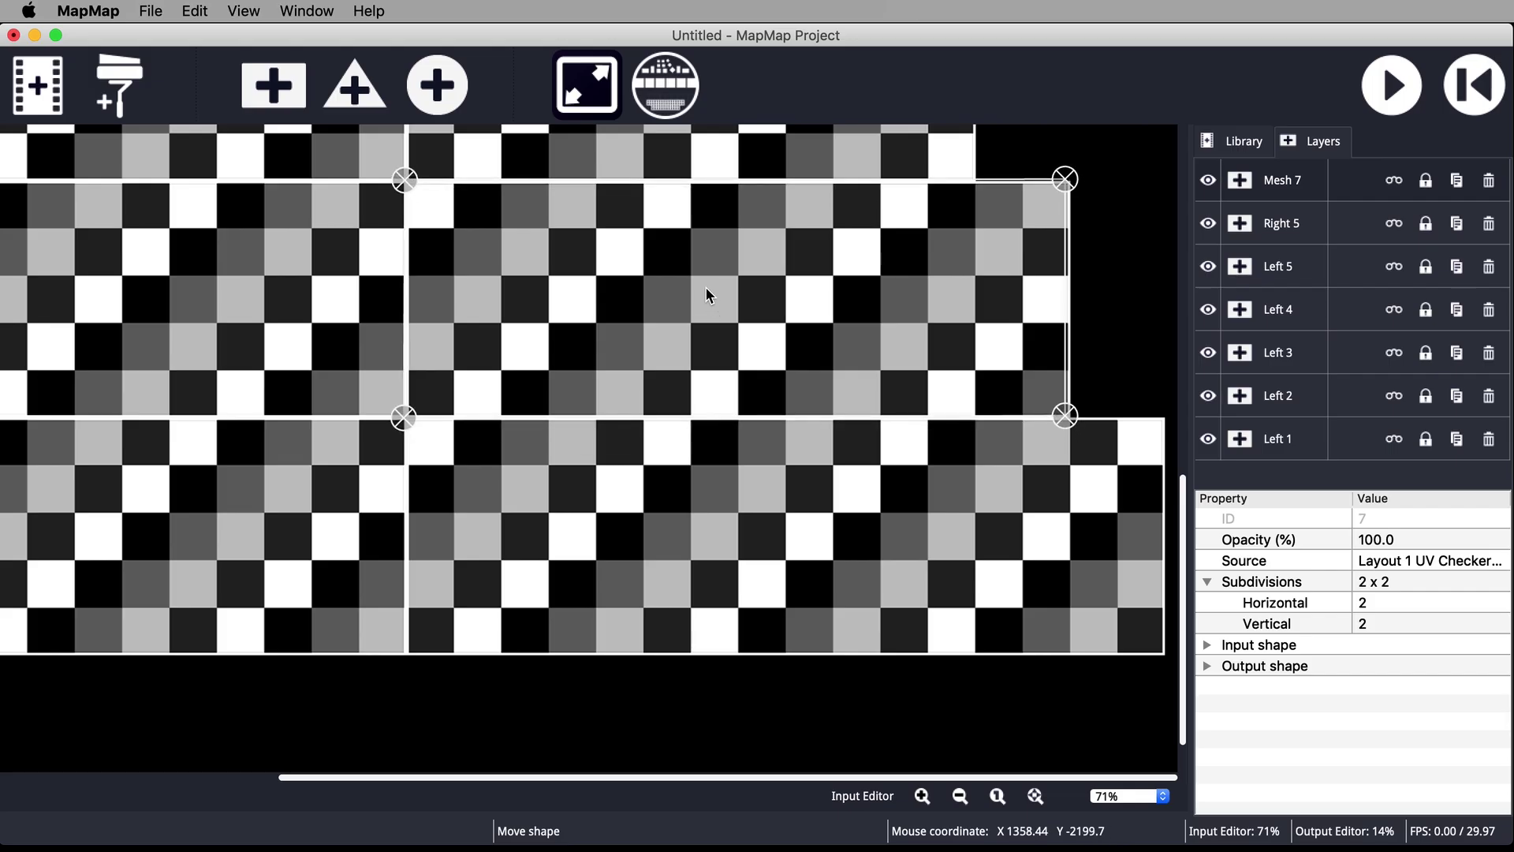
{"action": "left_click_drag", "start_coordinate": [968, 245], "coordinate": [972, 248]}
{"action": "left_click_drag", "start_coordinate": [1175, 556], "coordinate": [1170, 392]}
{"action": "double_click", "coordinate": [1268, 181]}
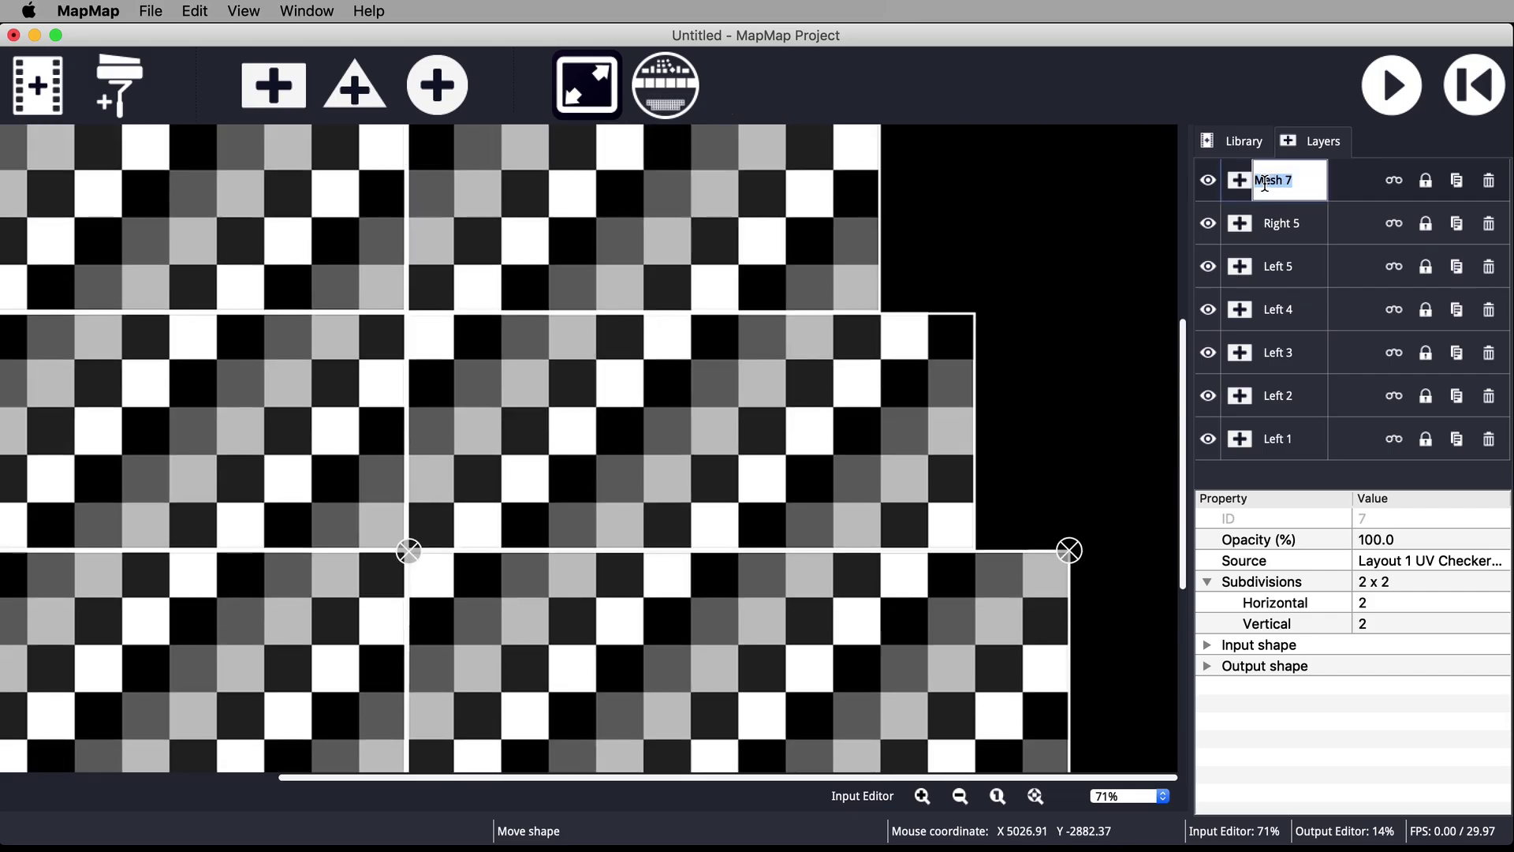
{"action": "type", "text": "Right 4"}
{"action": "key", "text": "Return"}
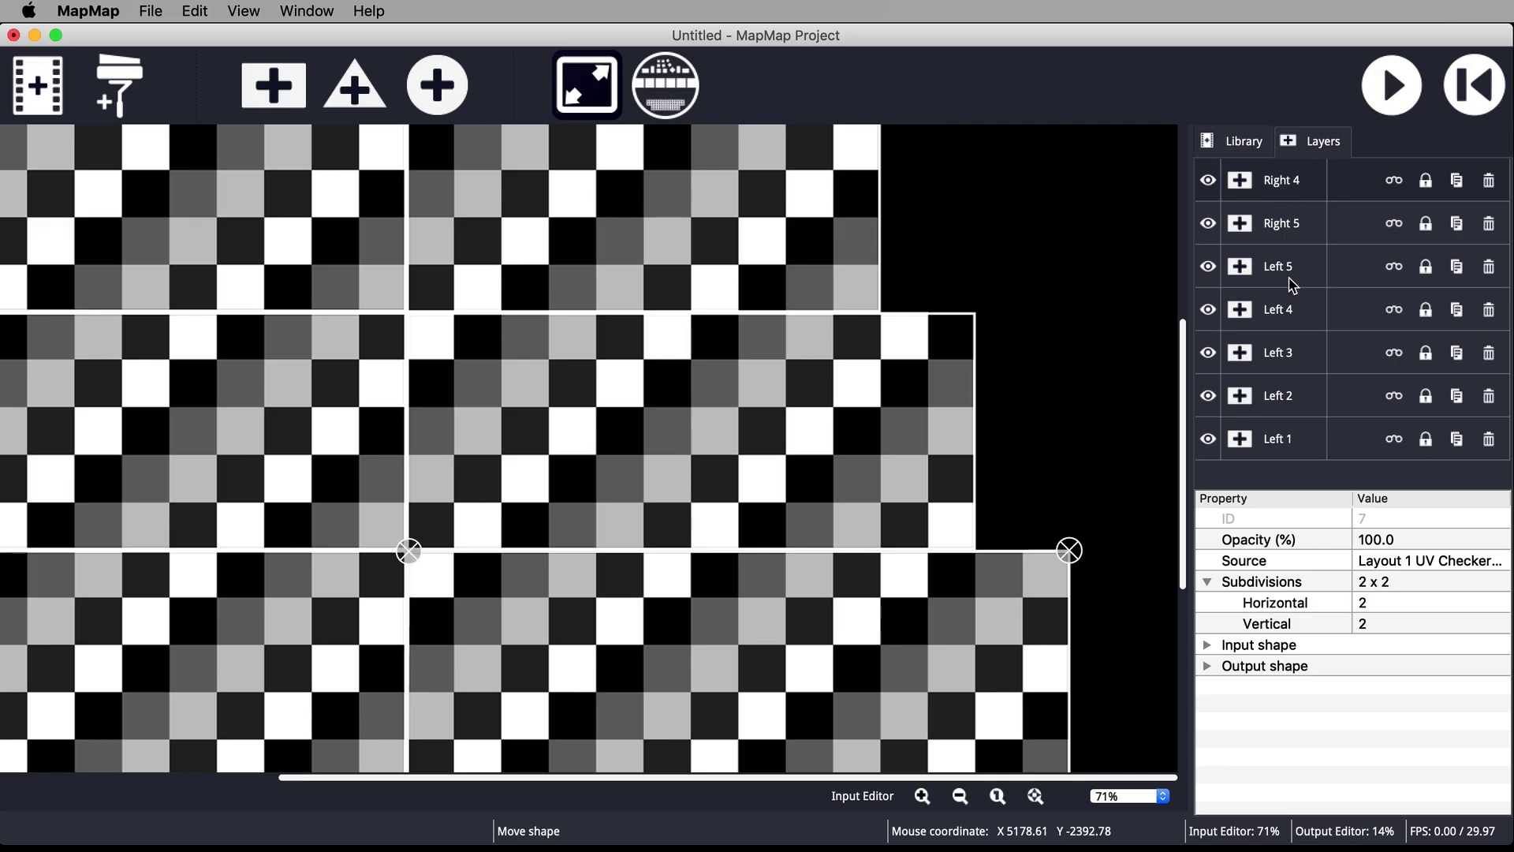
Duplicate the Left 3 layer and shift the copy to make Right 3
{"action": "right_click", "coordinate": [1279, 357]}
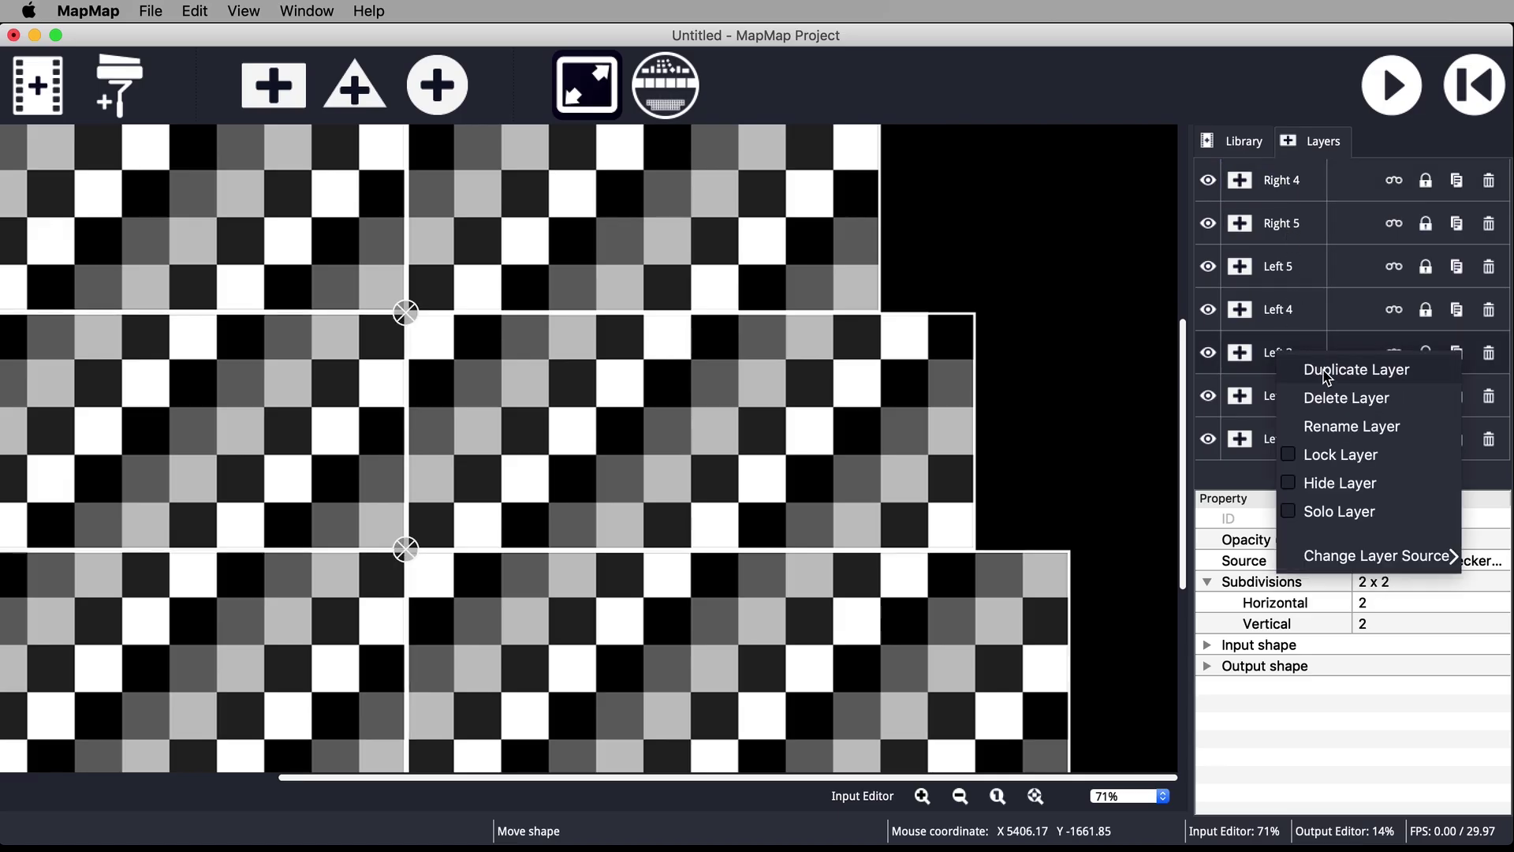
{"action": "left_click", "coordinate": [1307, 380]}
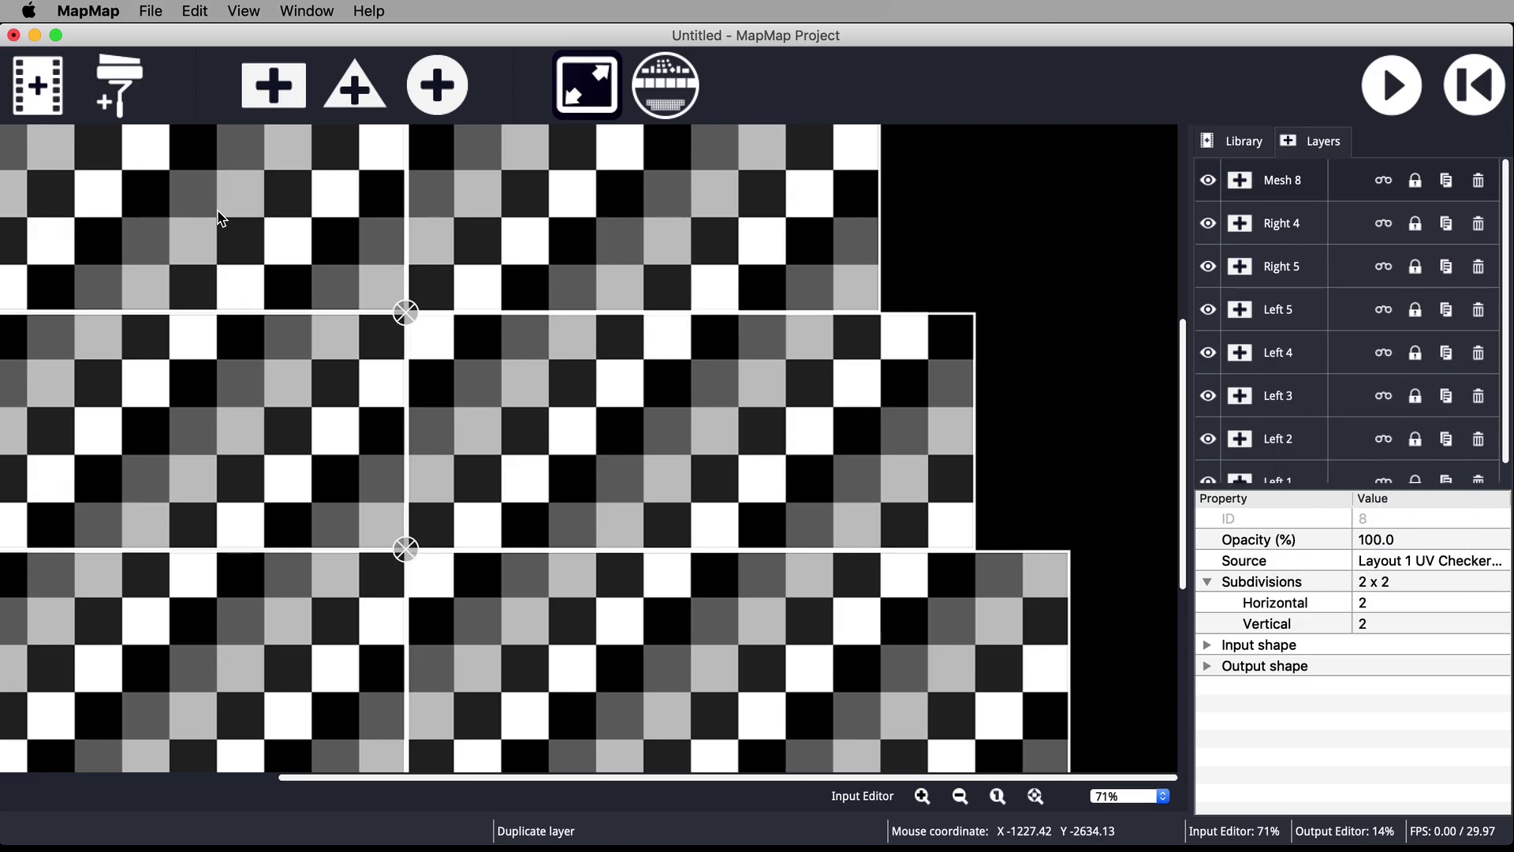
{"action": "mouse_move", "coordinate": [551, 406]}
{"action": "left_mouse_down"}
{"action": "mouse_move", "coordinate": [526, 422]}
{"action": "mouse_move", "coordinate": [555, 404]}
{"action": "left_mouse_up"}
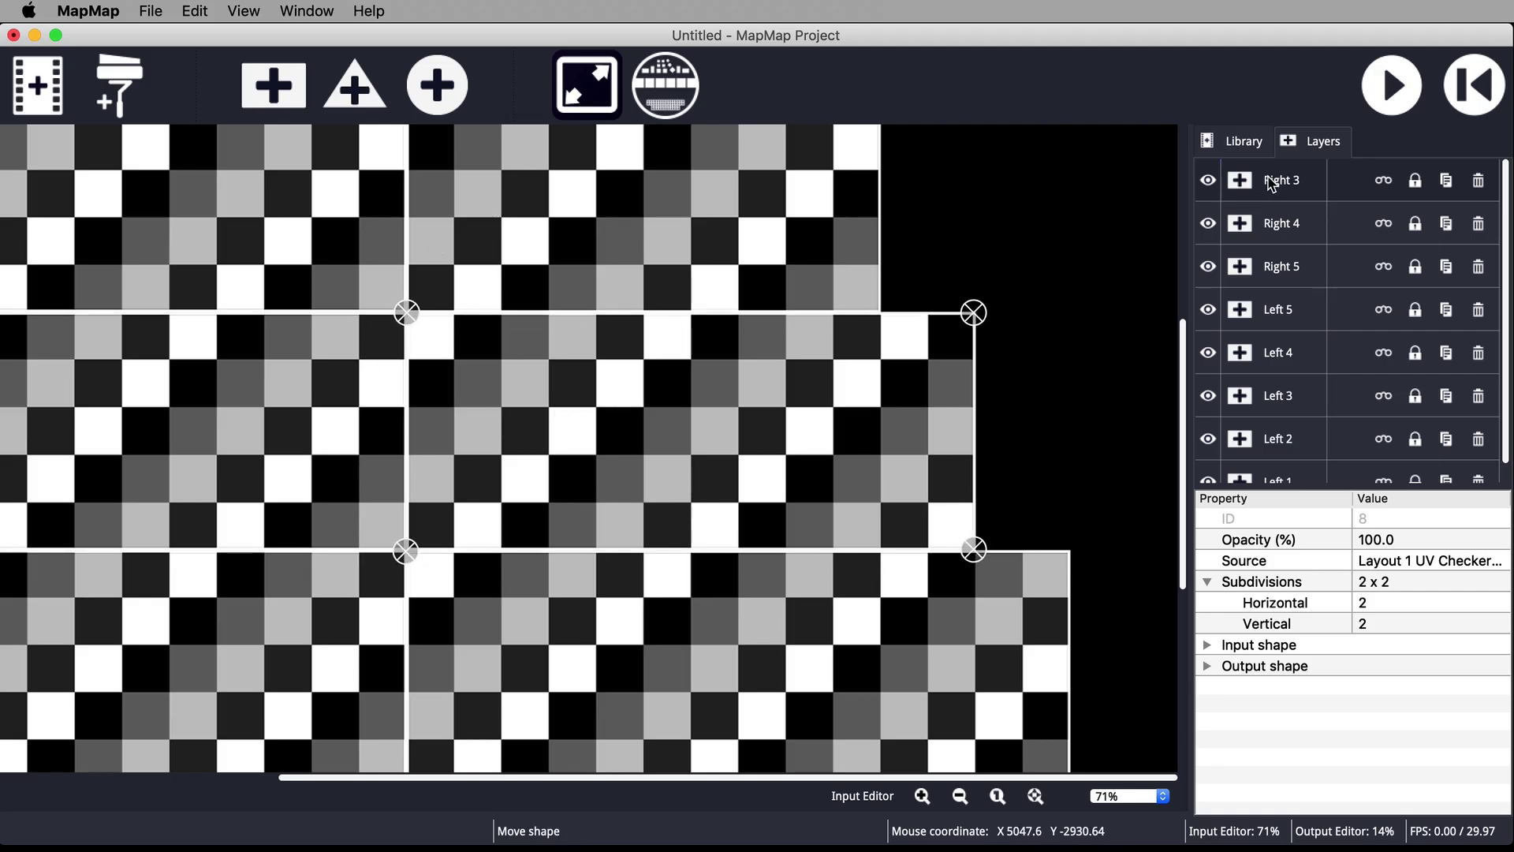
Duplicate Left 2, move the copy to its tier's right half, and rename it Right 2
{"action": "right_click", "coordinate": [1280, 441]}
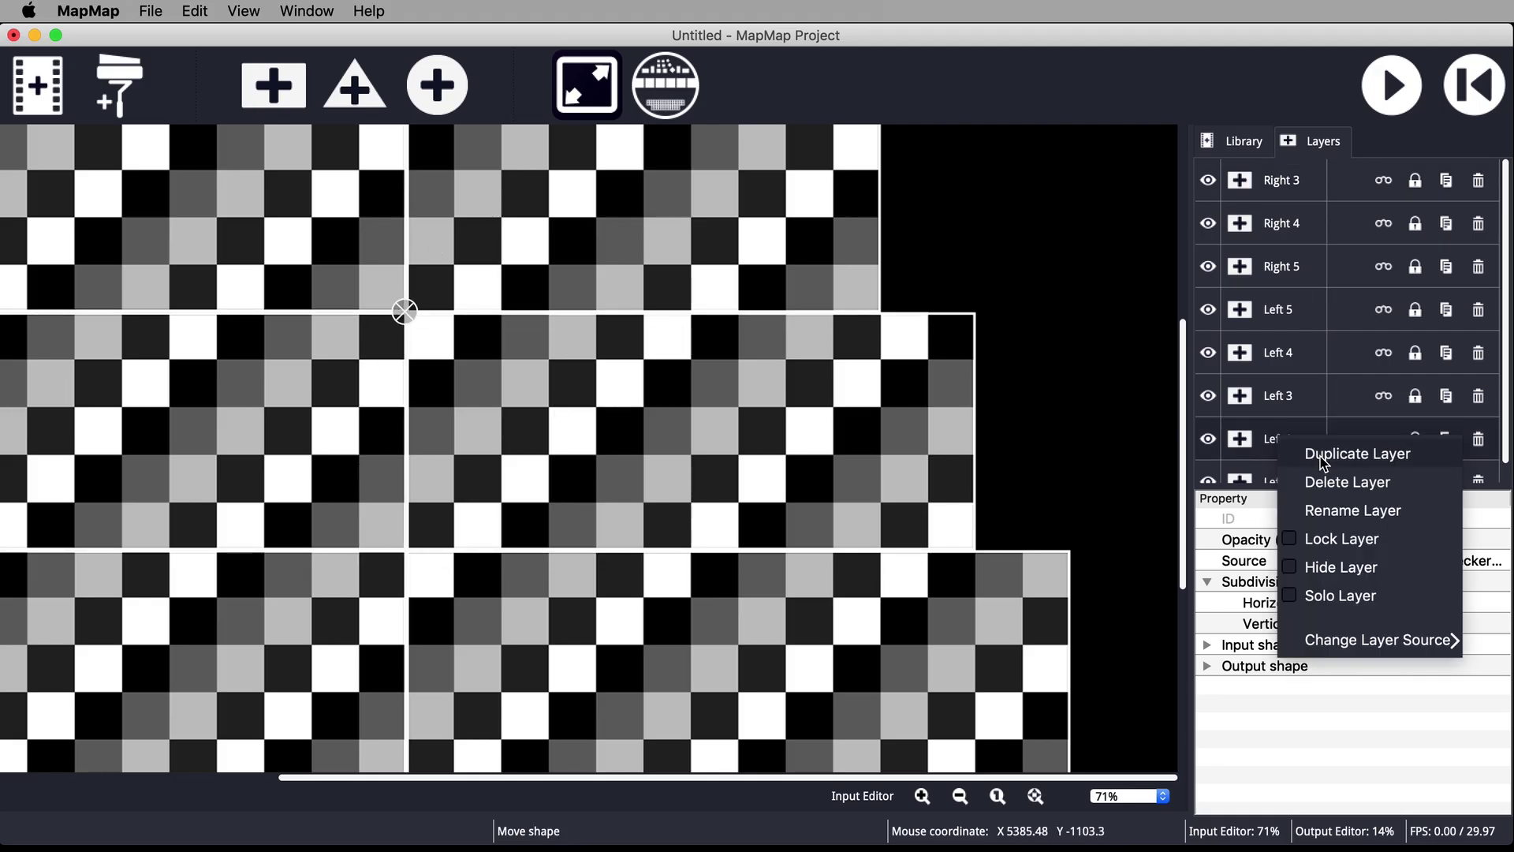
{"action": "left_click", "coordinate": [1314, 451]}
{"action": "left_click_drag", "start_coordinate": [335, 337], "coordinate": [560, 484]}
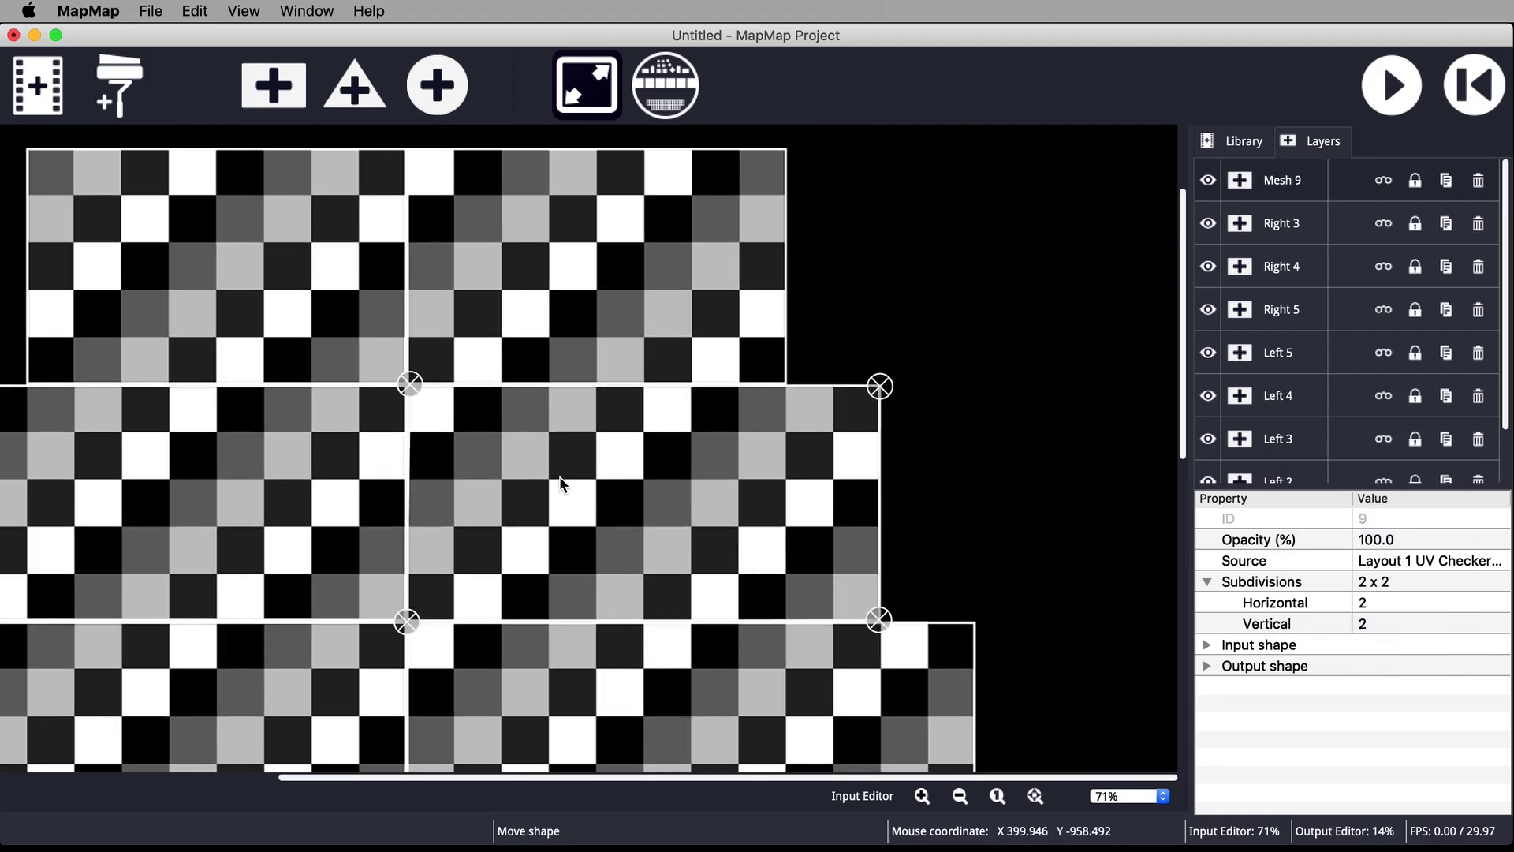
{"action": "double_click", "coordinate": [1278, 183]}
{"action": "type", "text": "Right 2"}
{"action": "key", "text": "Return"}
Duplicate Left 1, move the copy to the top tier's right half, and name it Right 1
{"action": "right_click", "coordinate": [1282, 465]}
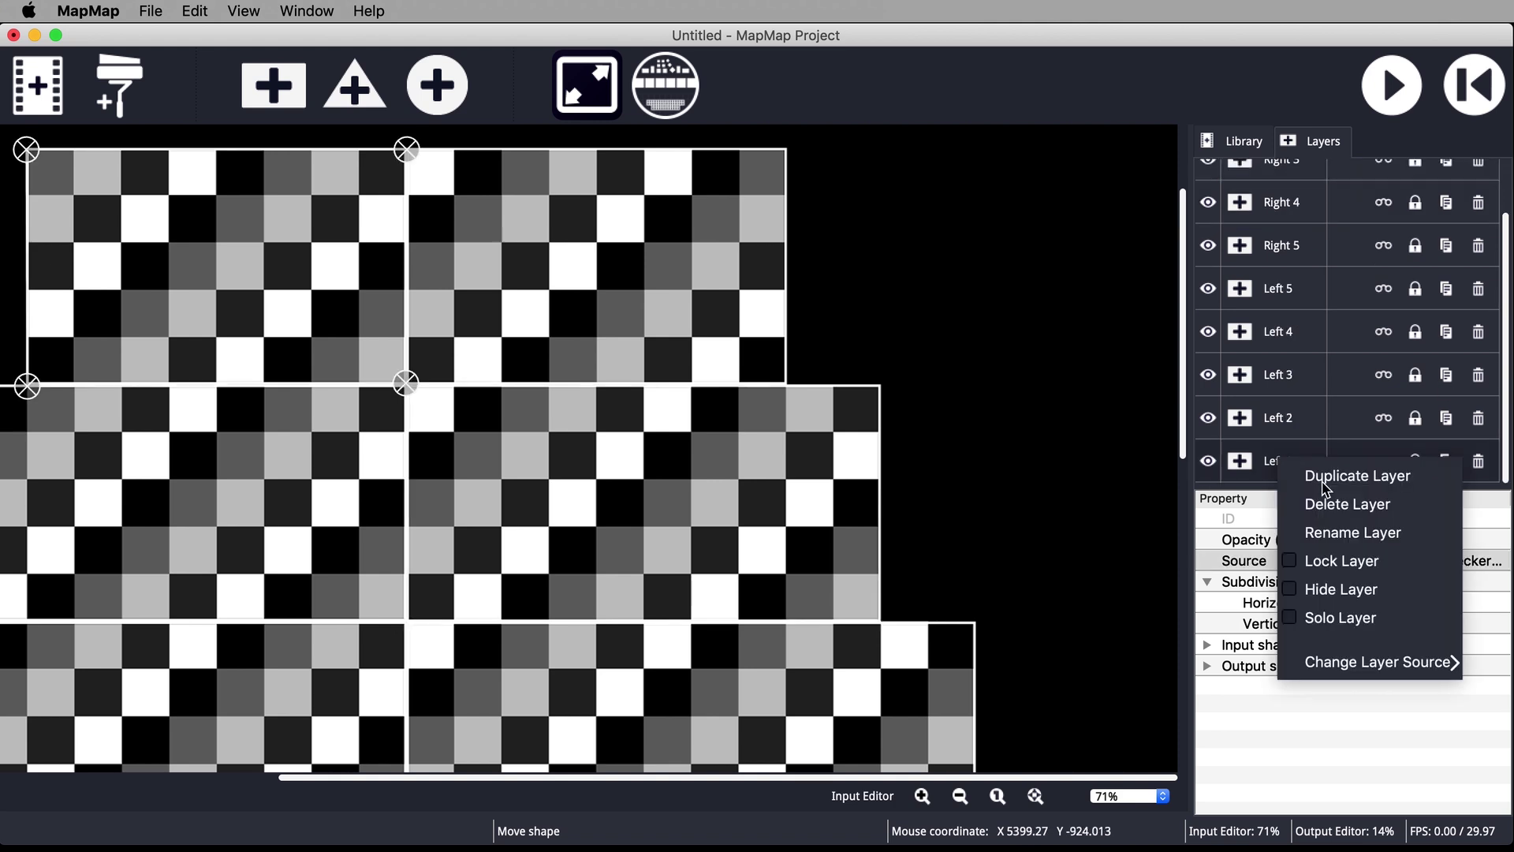
{"action": "left_click", "coordinate": [1341, 477]}
{"action": "left_click_drag", "start_coordinate": [152, 297], "coordinate": [505, 301]}
{"action": "double_click", "coordinate": [1277, 186]}
{"action": "type", "text": "Right 1"}
{"action": "key", "text": "Return"}
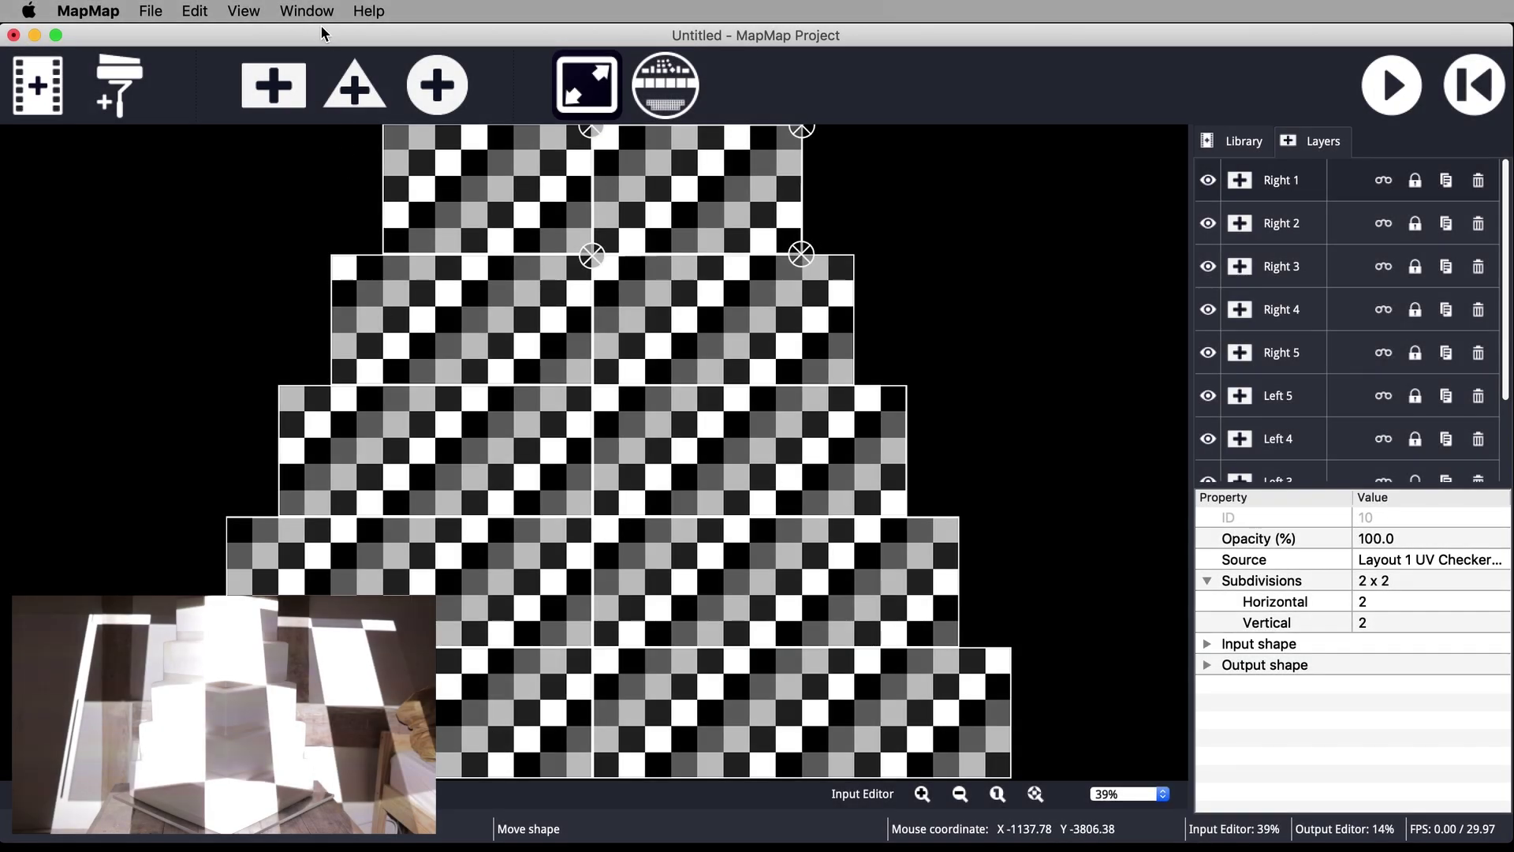
Switch to the Output Editor layout and hide the Right 1 through Right 4 layers
{"action": "left_click", "coordinate": [310, 15]}
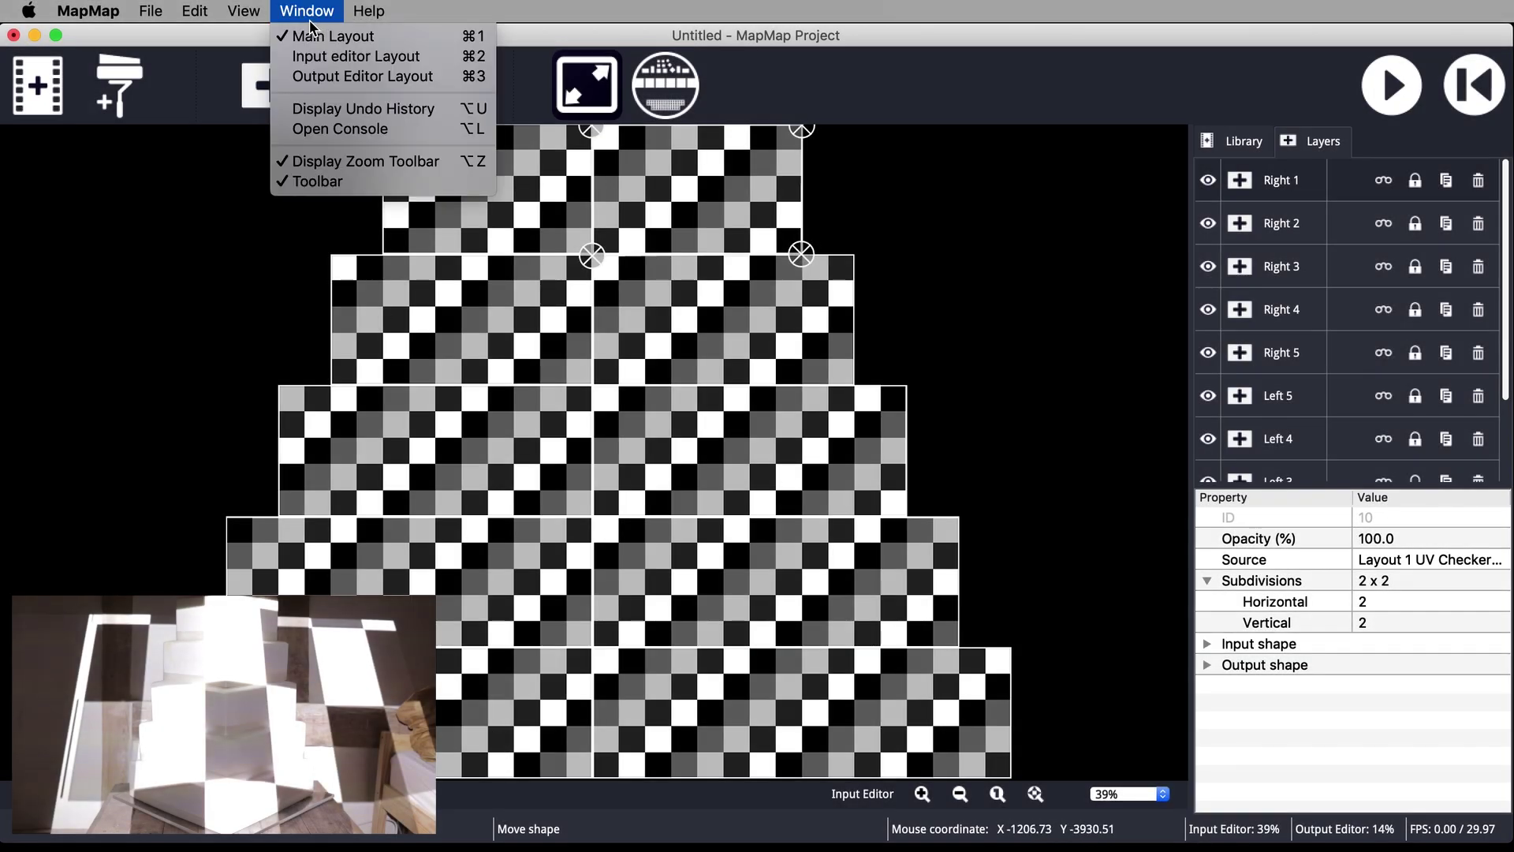
{"action": "left_click", "coordinate": [319, 77]}
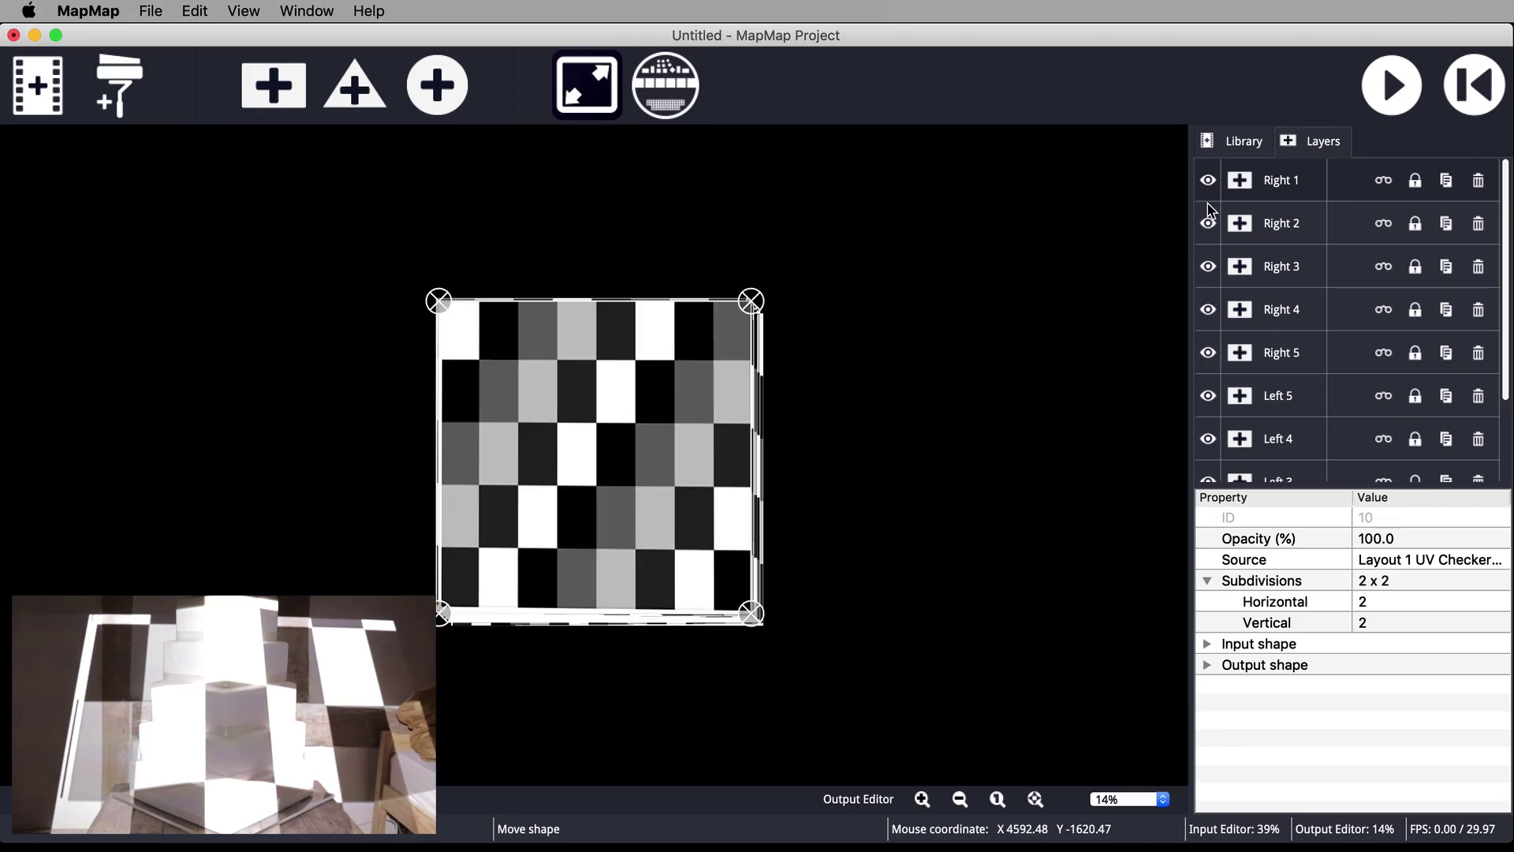
{"action": "left_click", "coordinate": [1208, 224]}
{"action": "left_click", "coordinate": [1208, 267]}
{"action": "left_click", "coordinate": [1209, 310]}
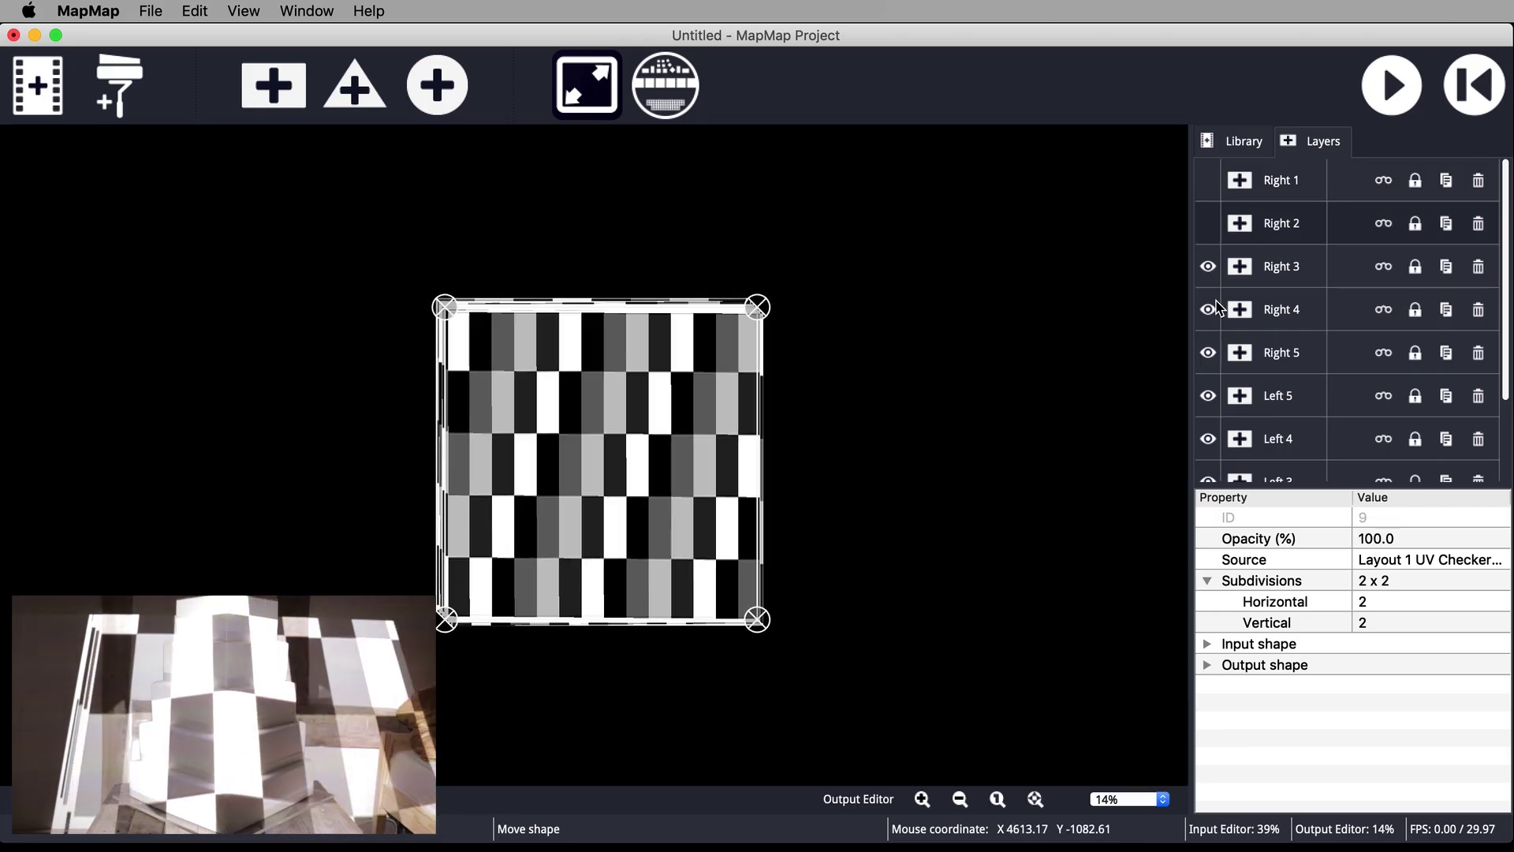
{"action": "left_click", "coordinate": [1209, 352]}
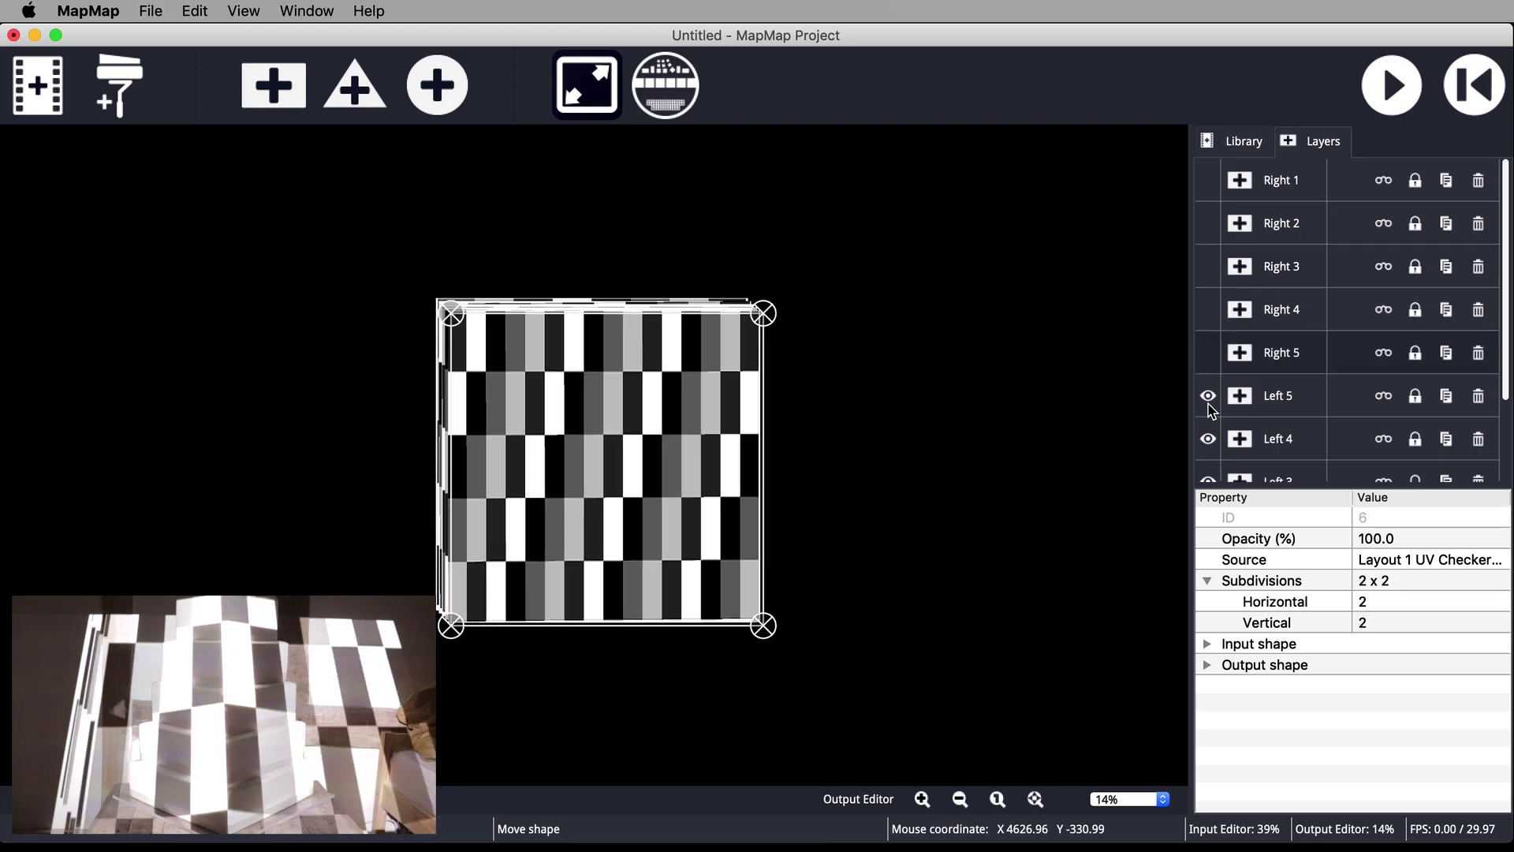
Hide Right 5, Left 4, Left 3 and Left 2, enlarging the layer list
{"action": "left_click", "coordinate": [1208, 395]}
{"action": "left_click", "coordinate": [1208, 439]}
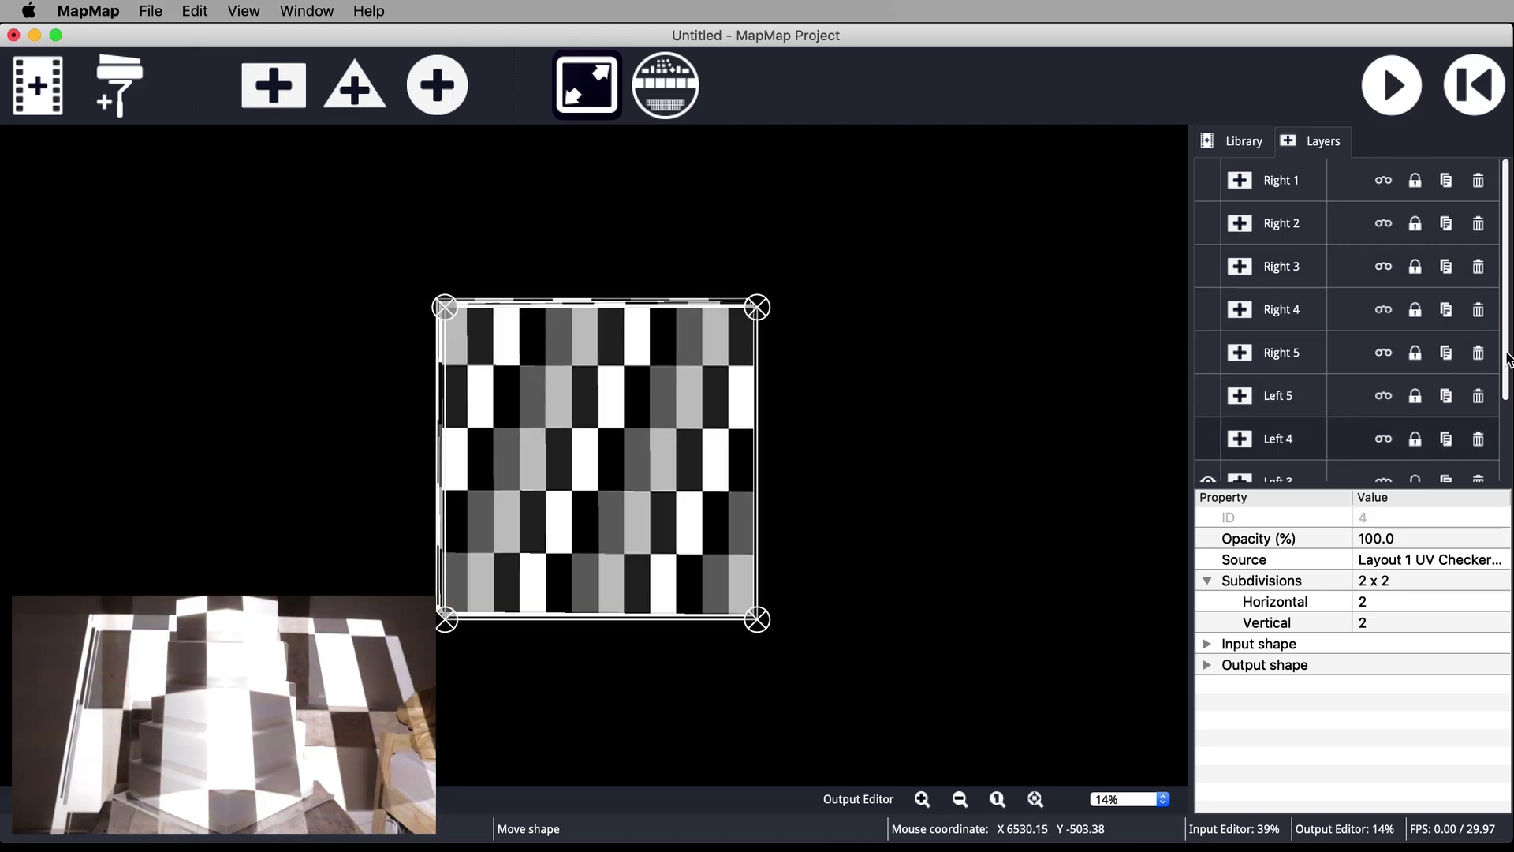
{"action": "scroll", "coordinate": [1508, 432], "scroll_direction": "down", "scroll_amount": 3}
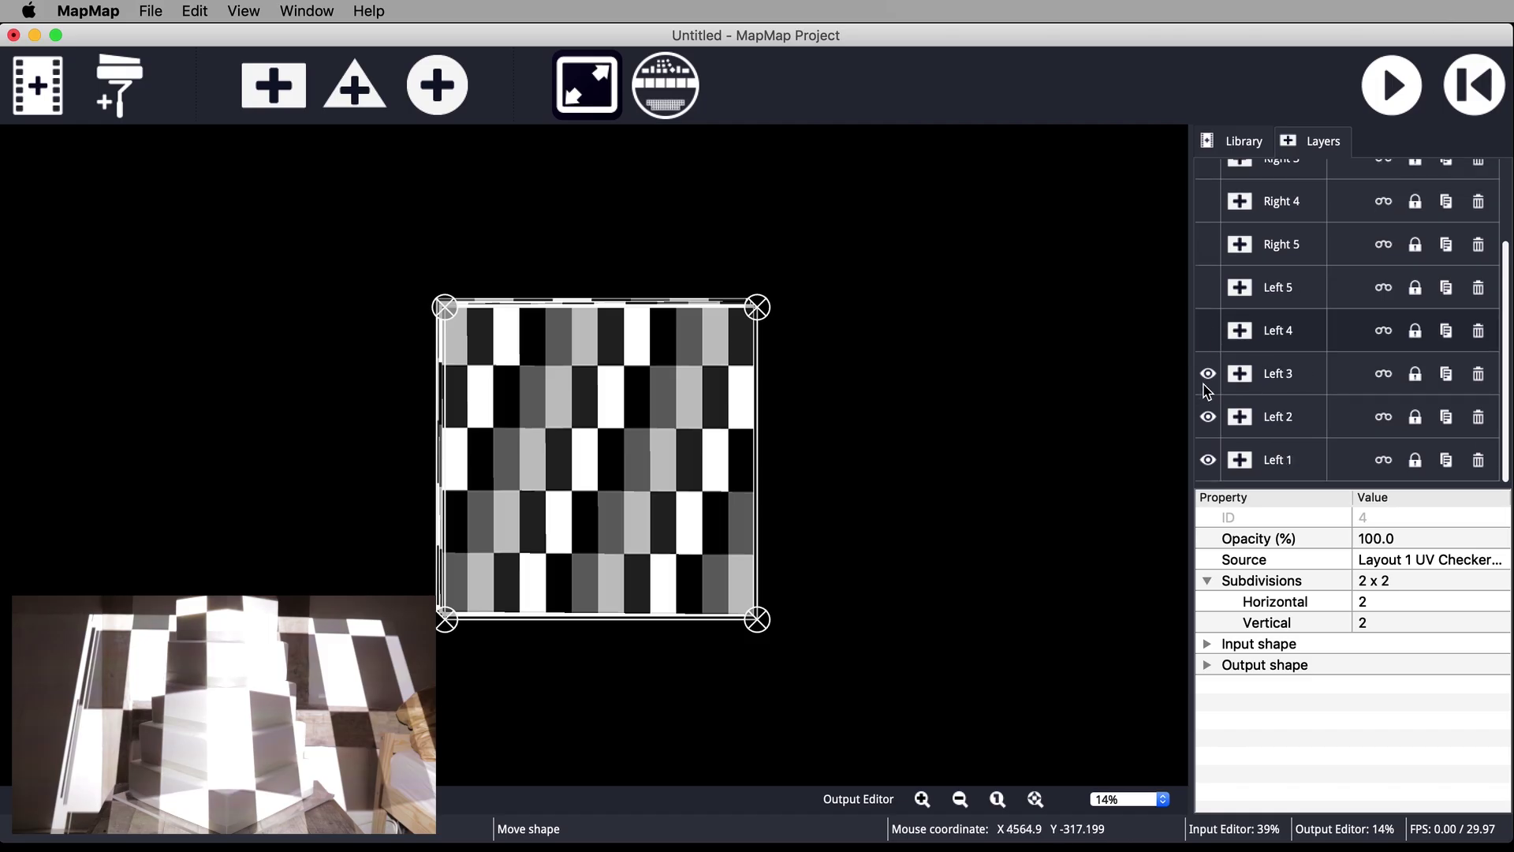
{"action": "left_click", "coordinate": [1208, 374]}
{"action": "left_click", "coordinate": [1208, 417]}
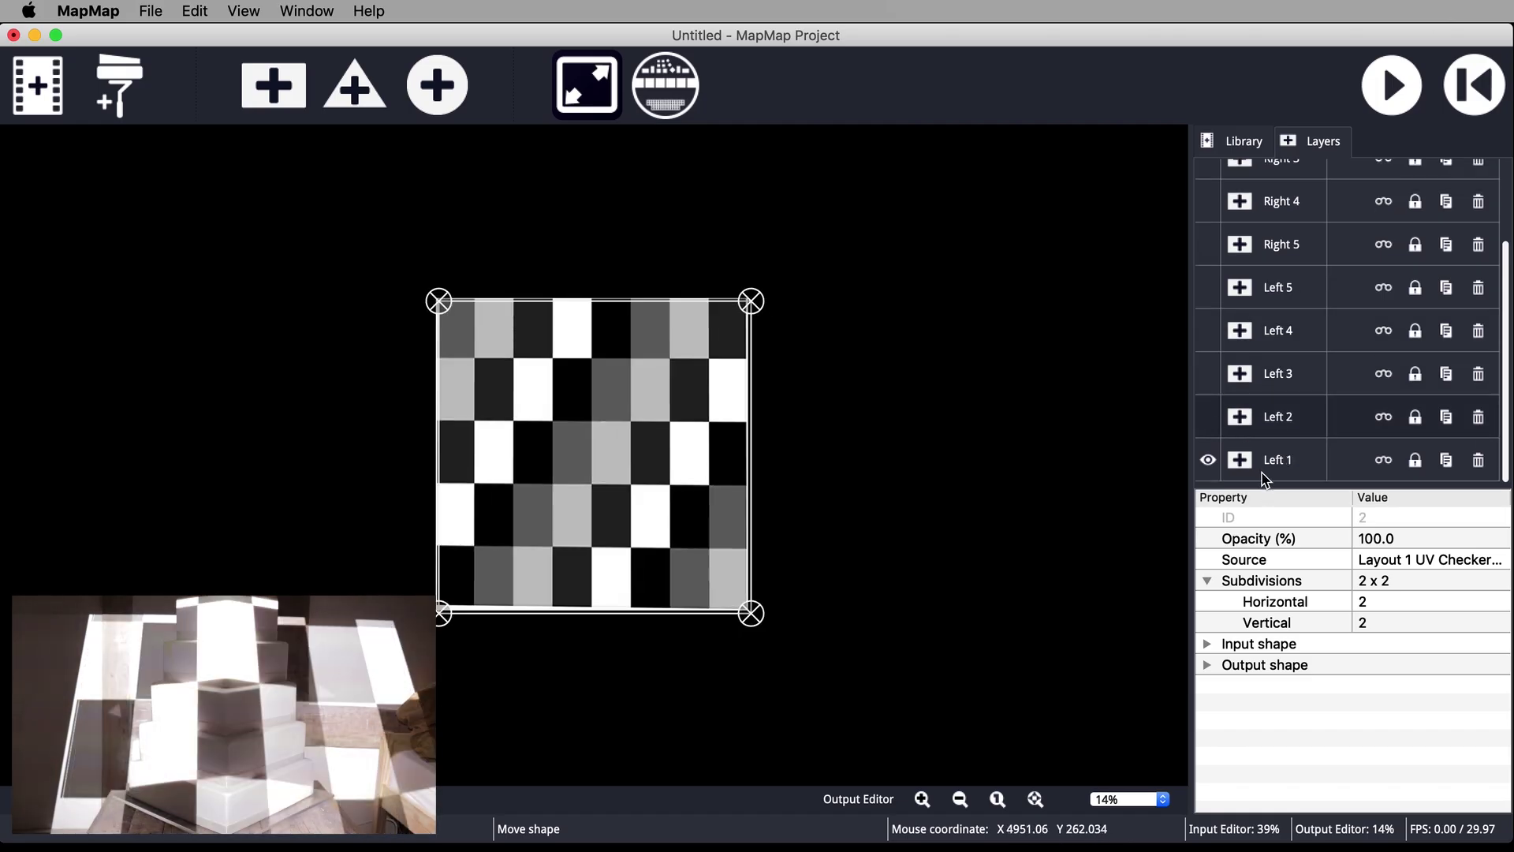
{"action": "left_click_drag", "start_coordinate": [1264, 489], "coordinate": [1264, 509]}
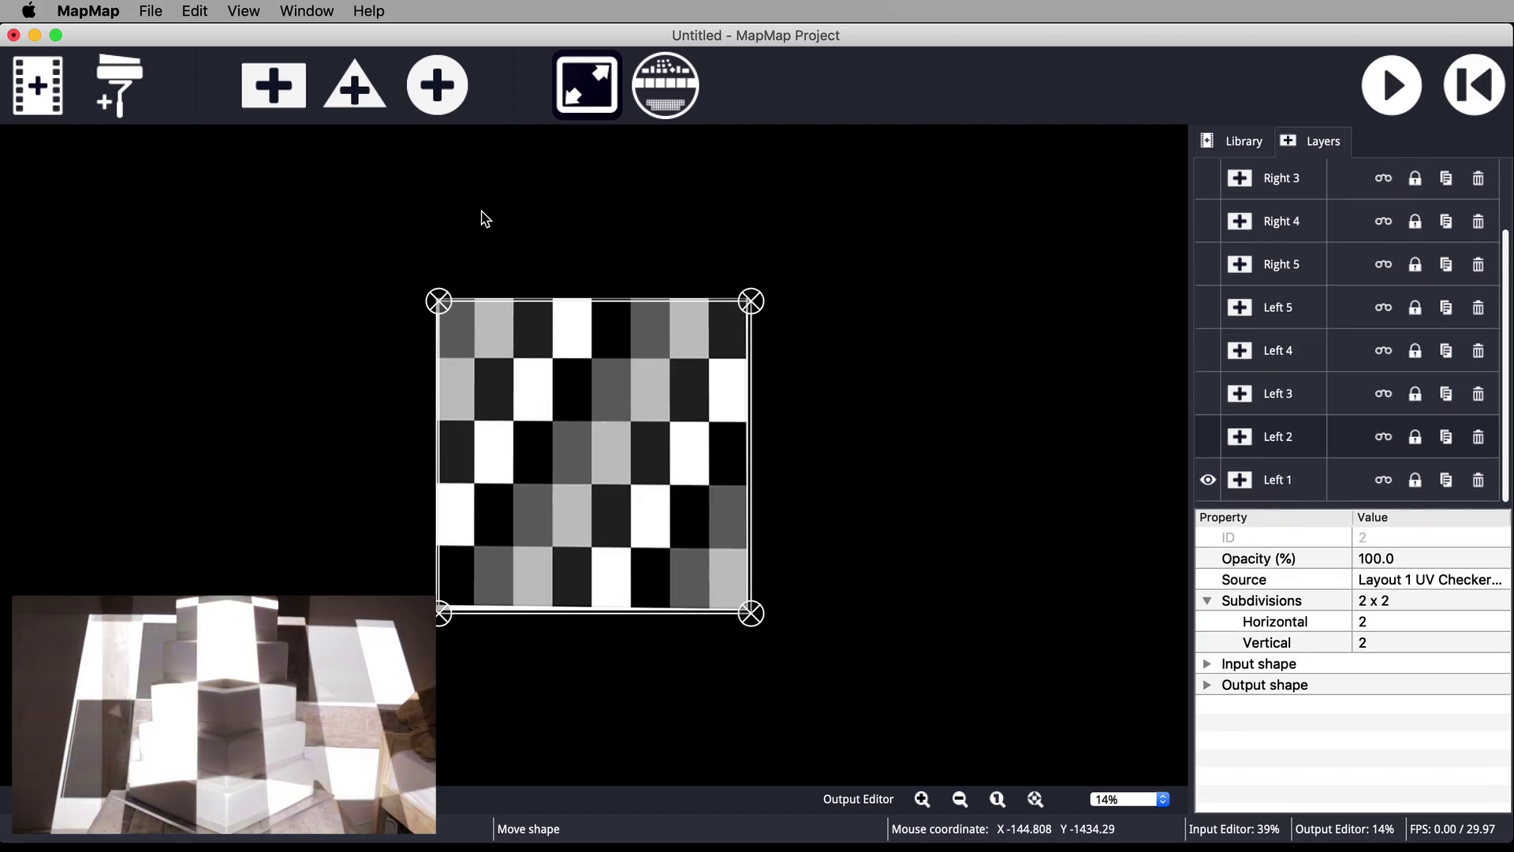
{"action": "left_click", "coordinate": [195, 11]}
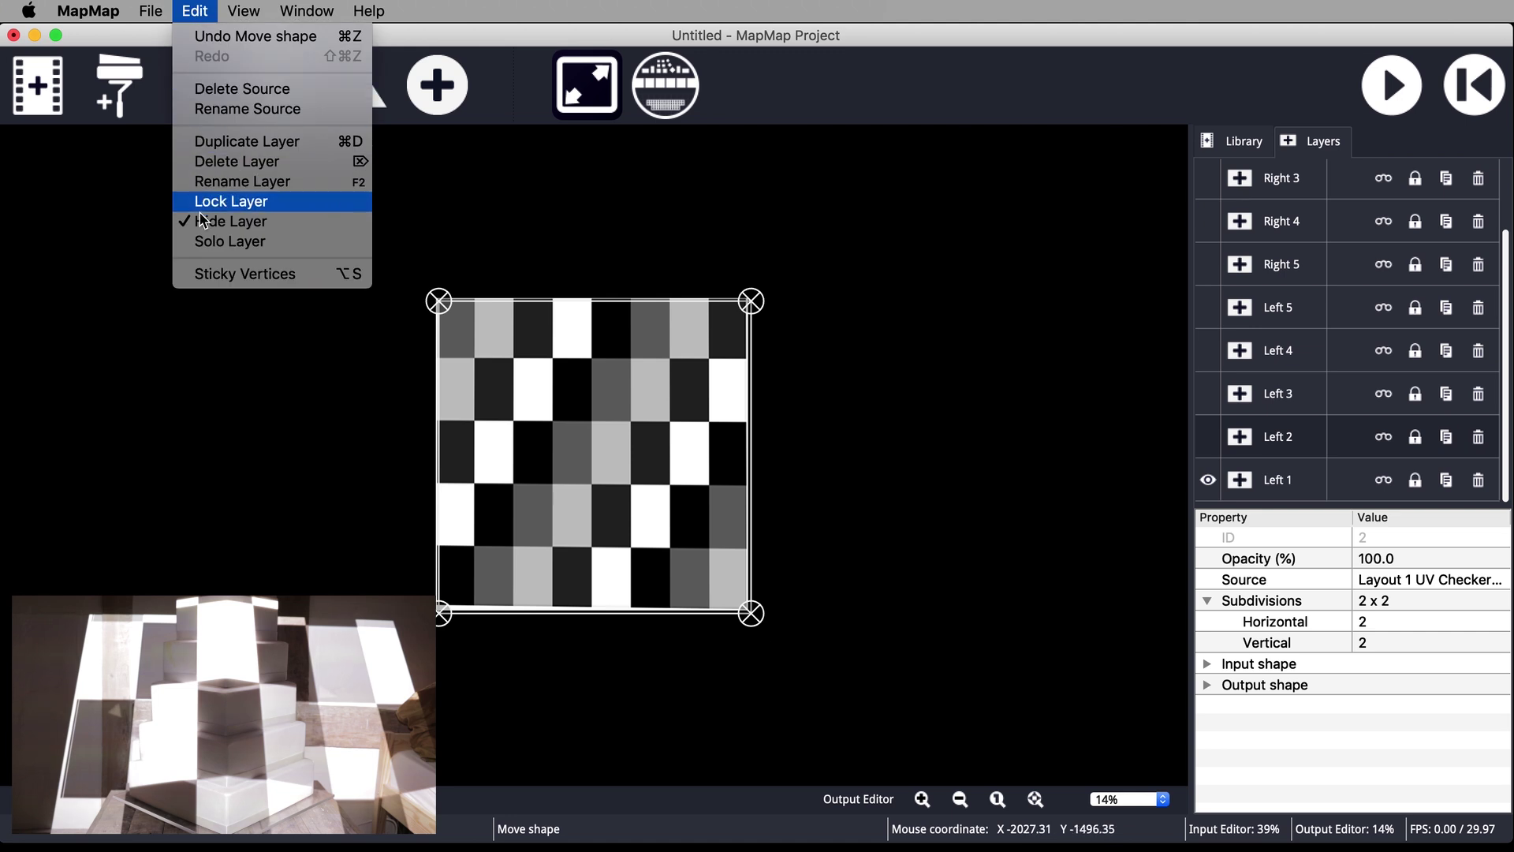
Select the Left 1 quad, scale it down, and drag three corners onto the top tier
{"action": "left_click", "coordinate": [217, 275]}
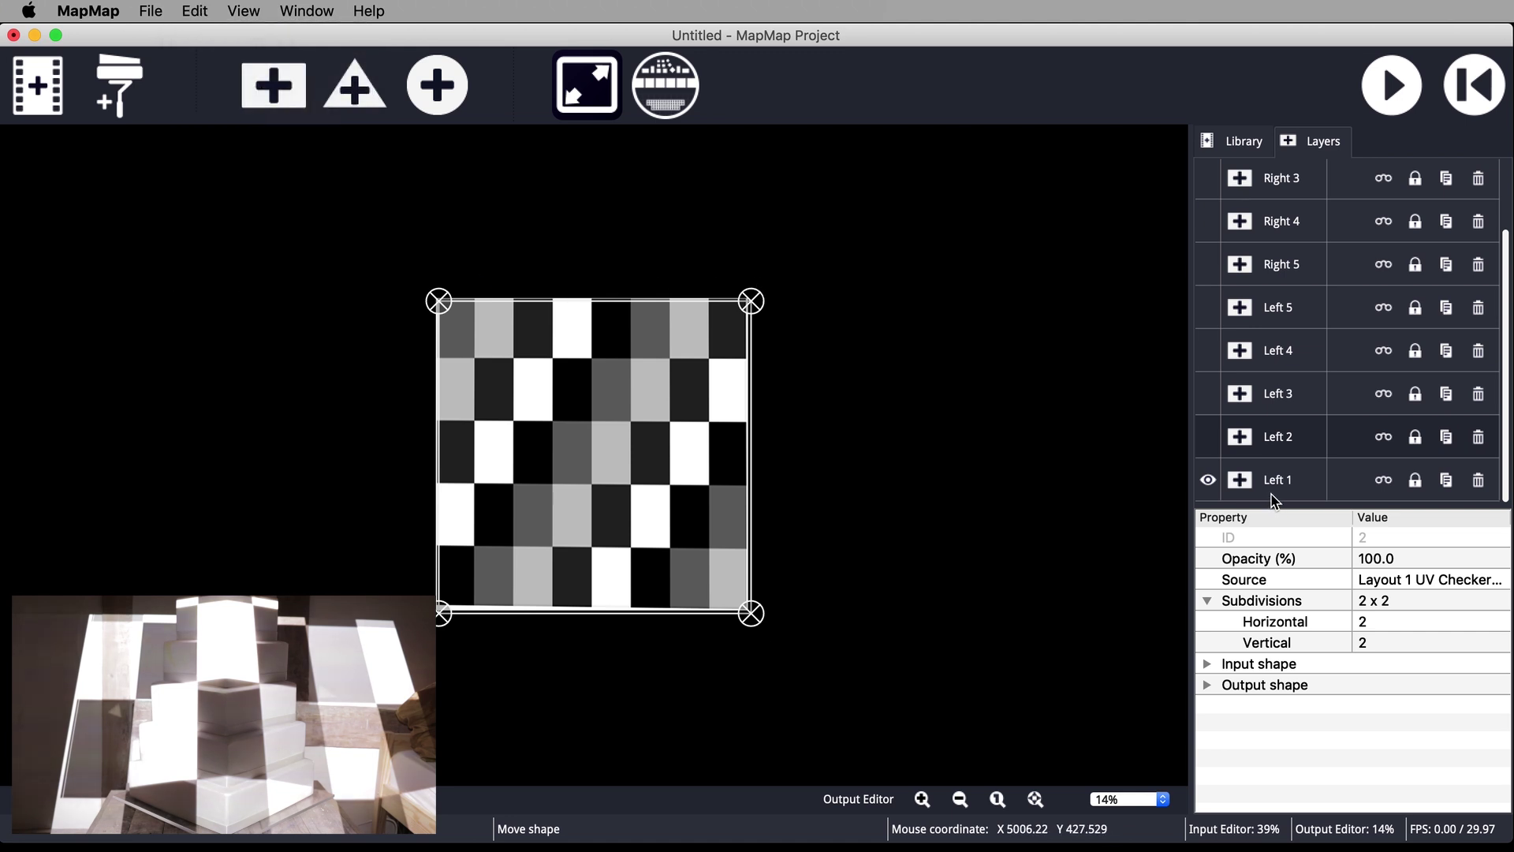
{"action": "left_click", "coordinate": [1271, 498]}
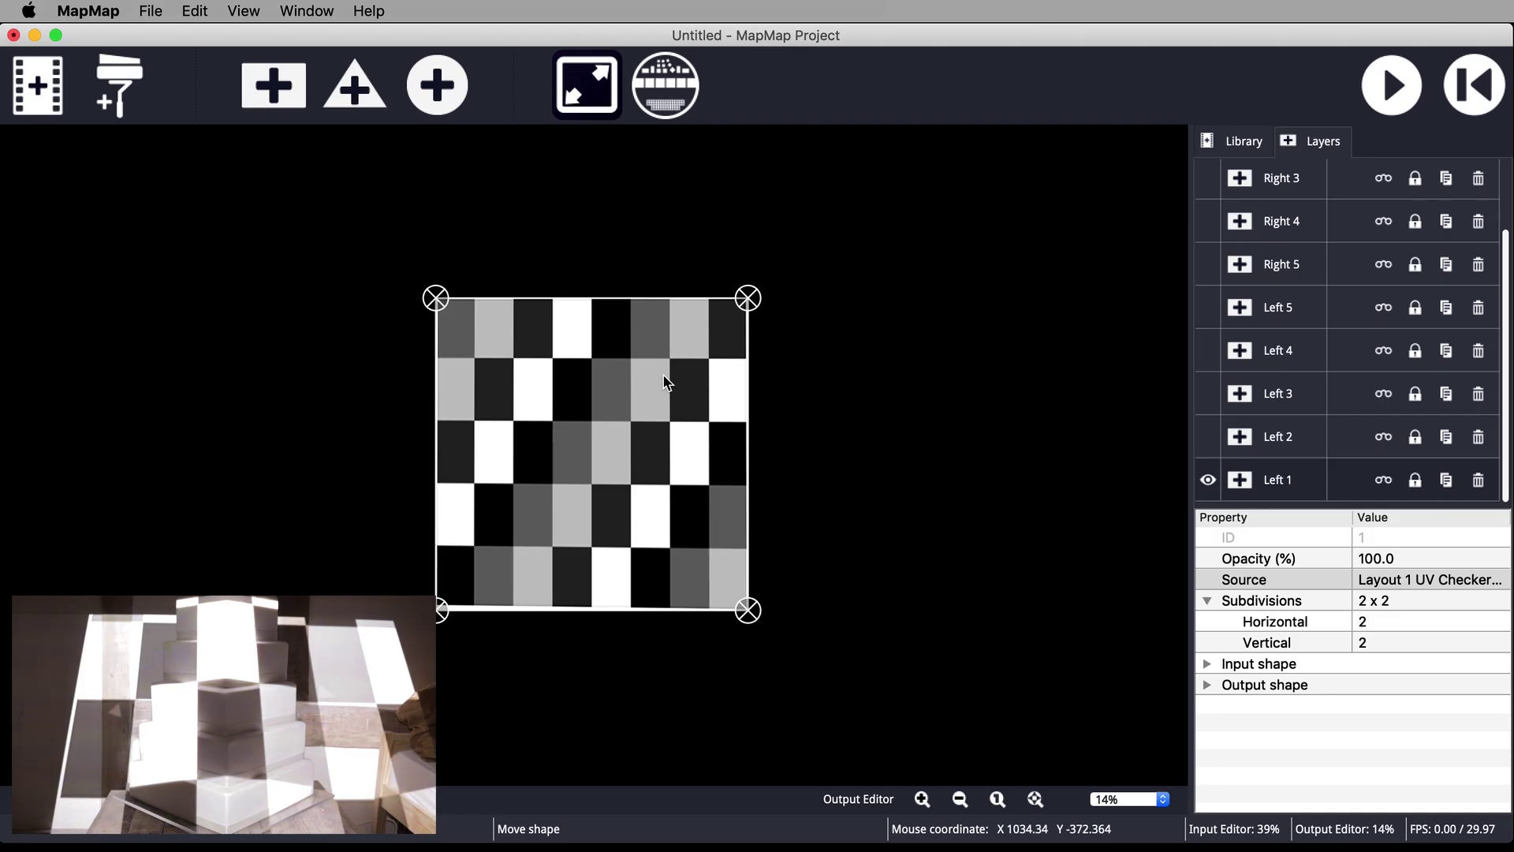
{"action": "left_click", "coordinate": [643, 376]}
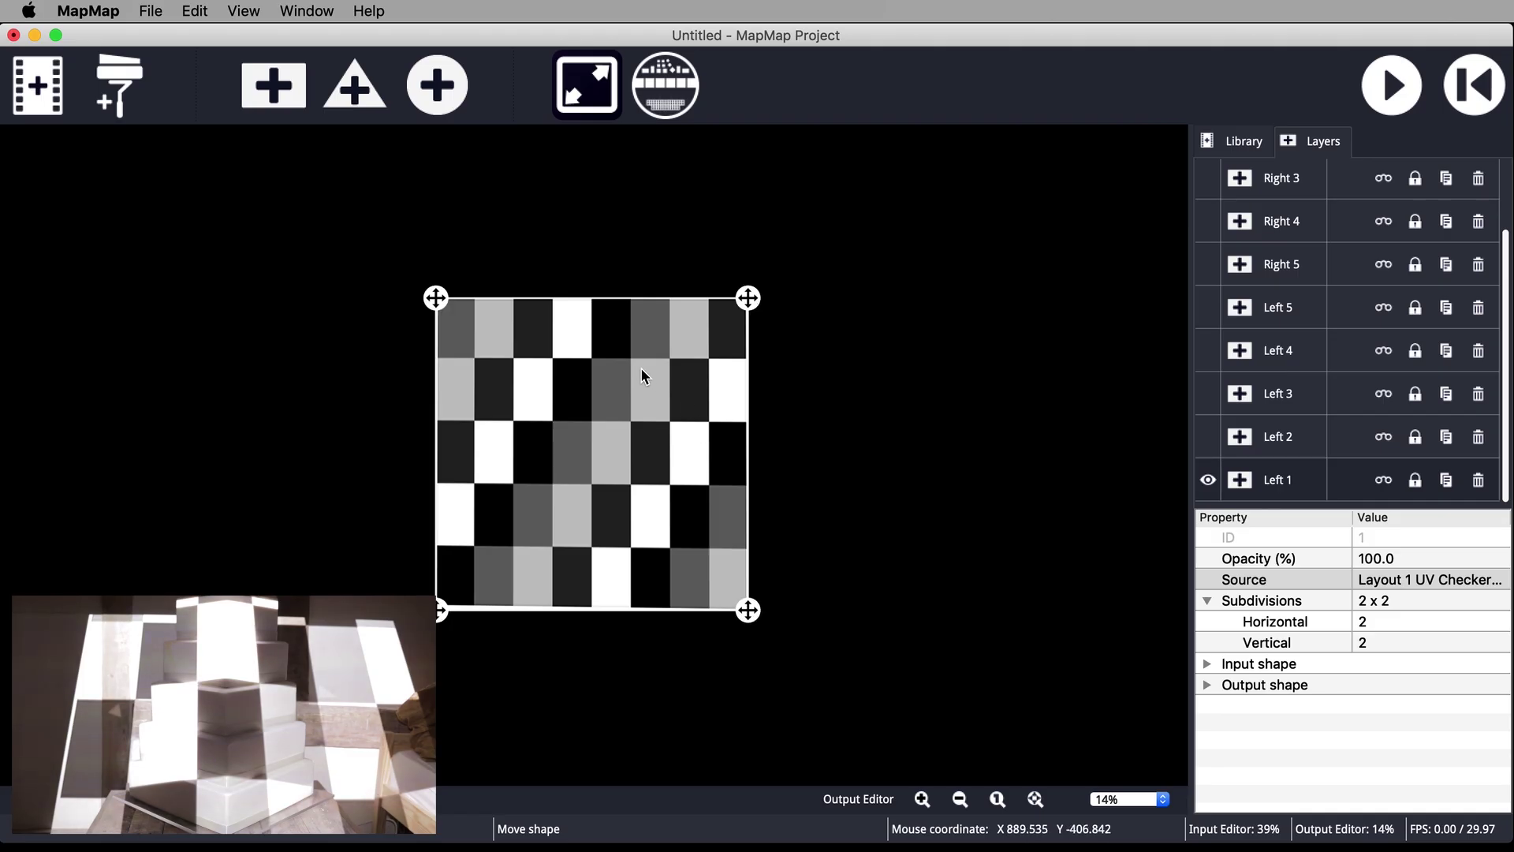
{"action": "left_click_drag", "start_coordinate": [756, 302], "coordinate": [511, 383]}
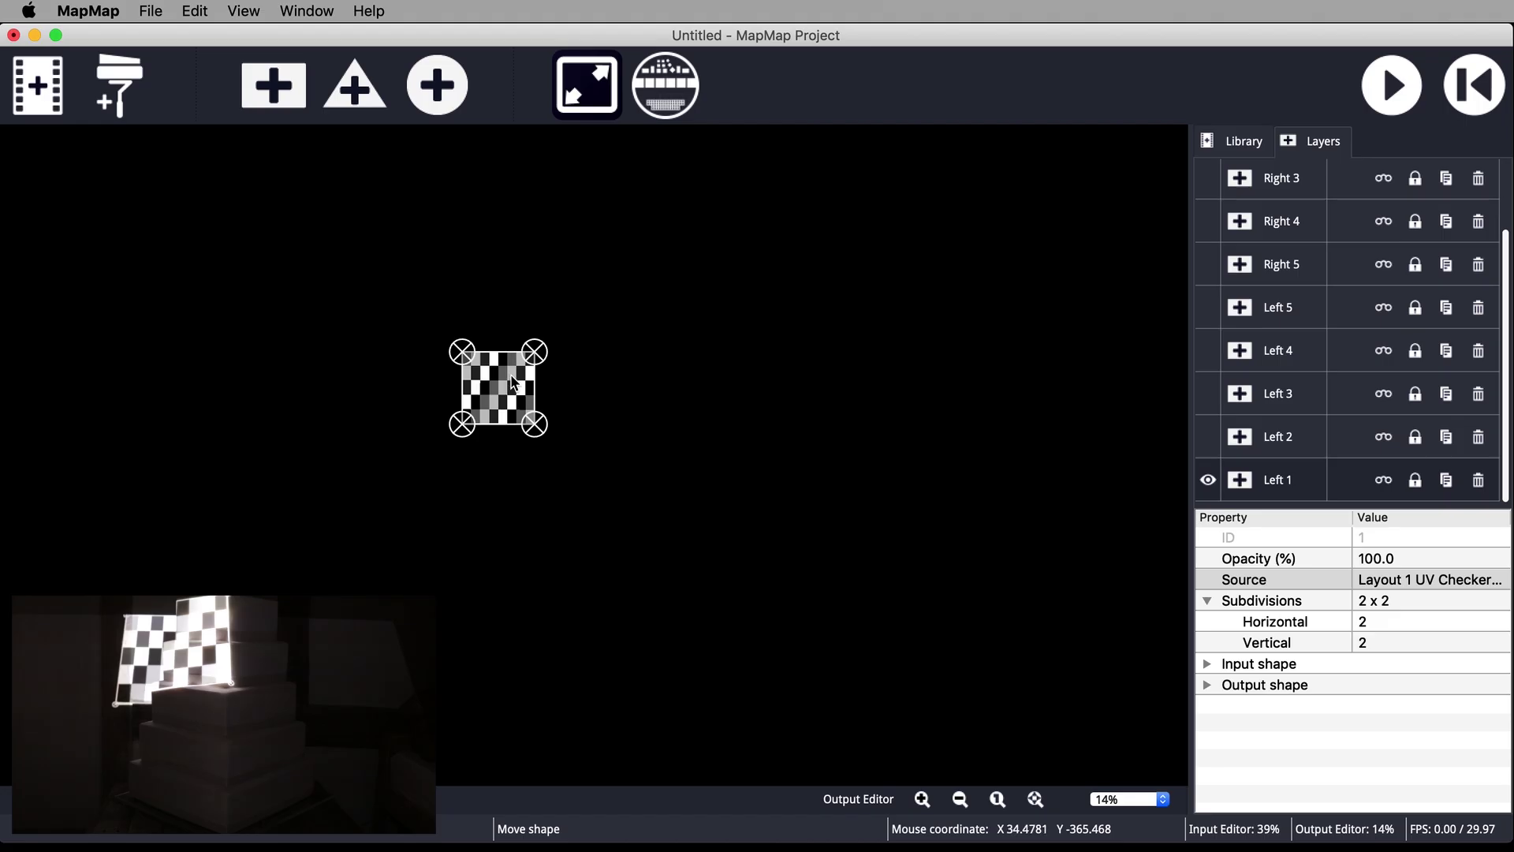
{"action": "left_click_drag", "start_coordinate": [535, 432], "coordinate": [534, 402]}
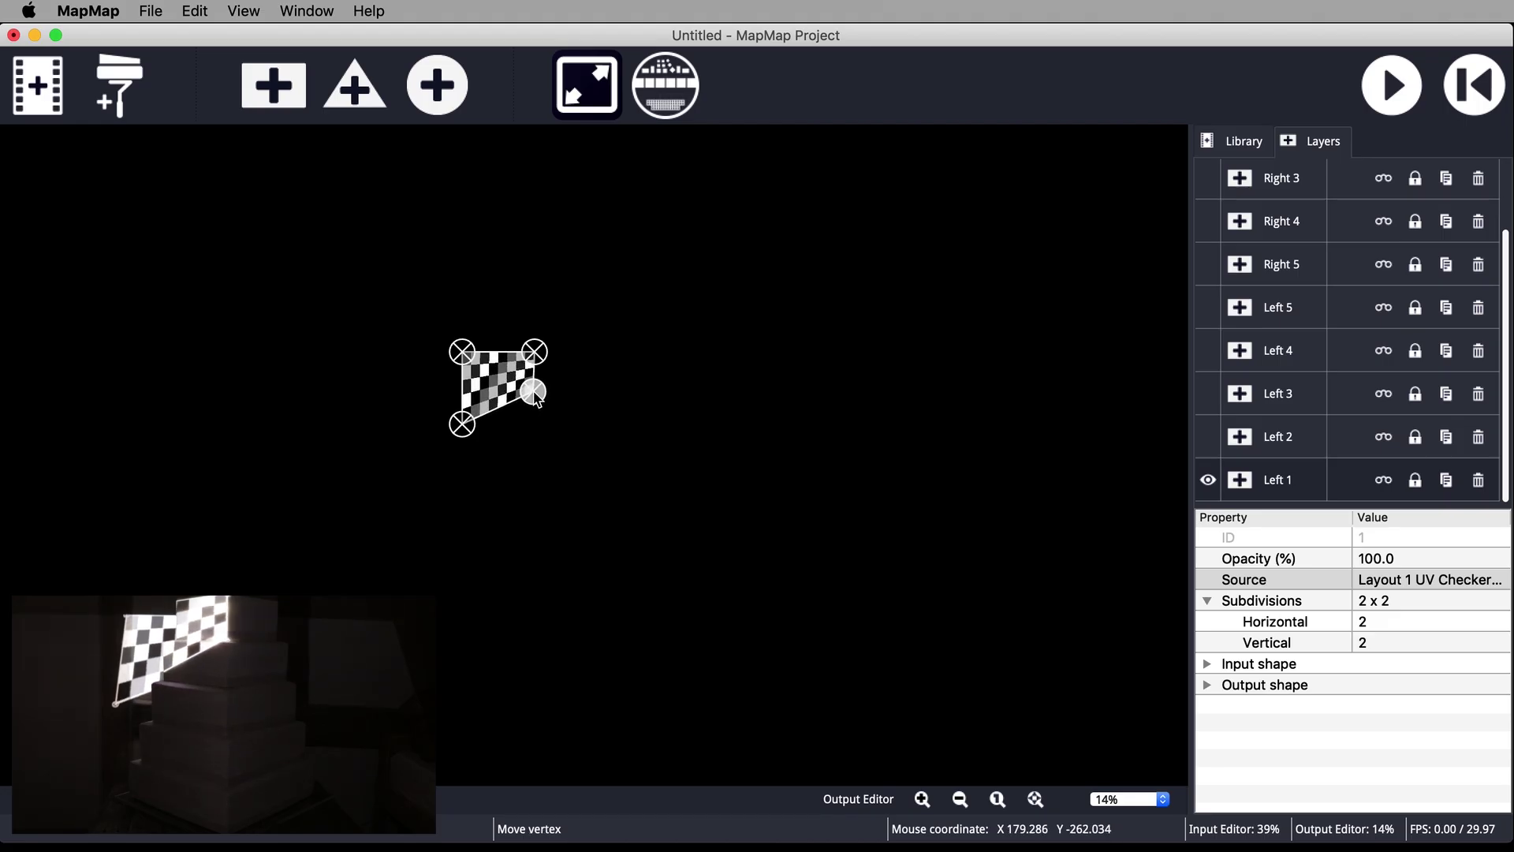
{"action": "left_click_drag", "start_coordinate": [466, 362], "coordinate": [501, 356]}
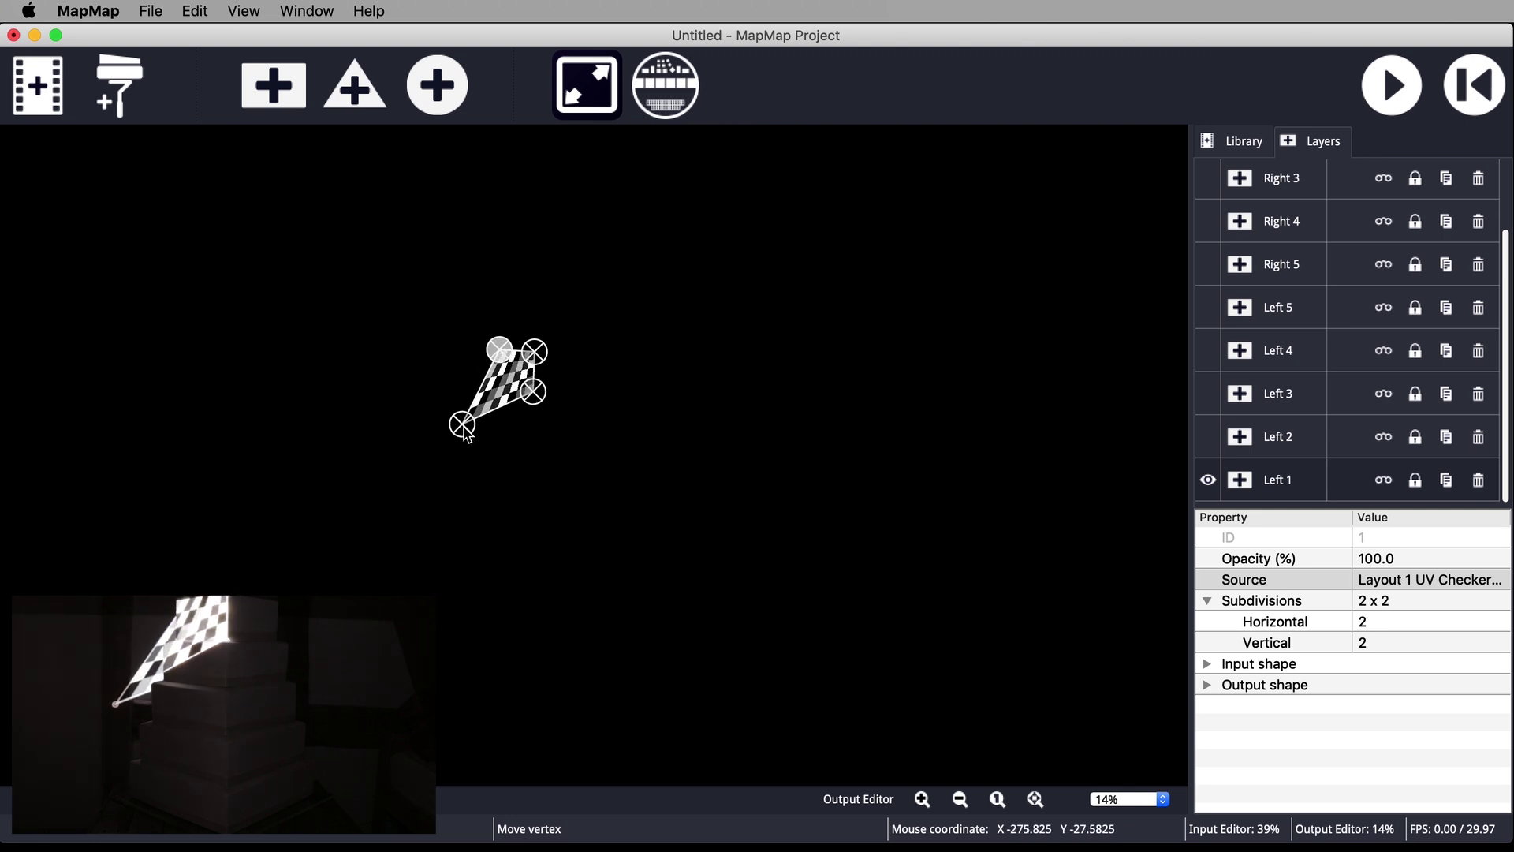
{"action": "left_click_drag", "start_coordinate": [465, 429], "coordinate": [507, 399]}
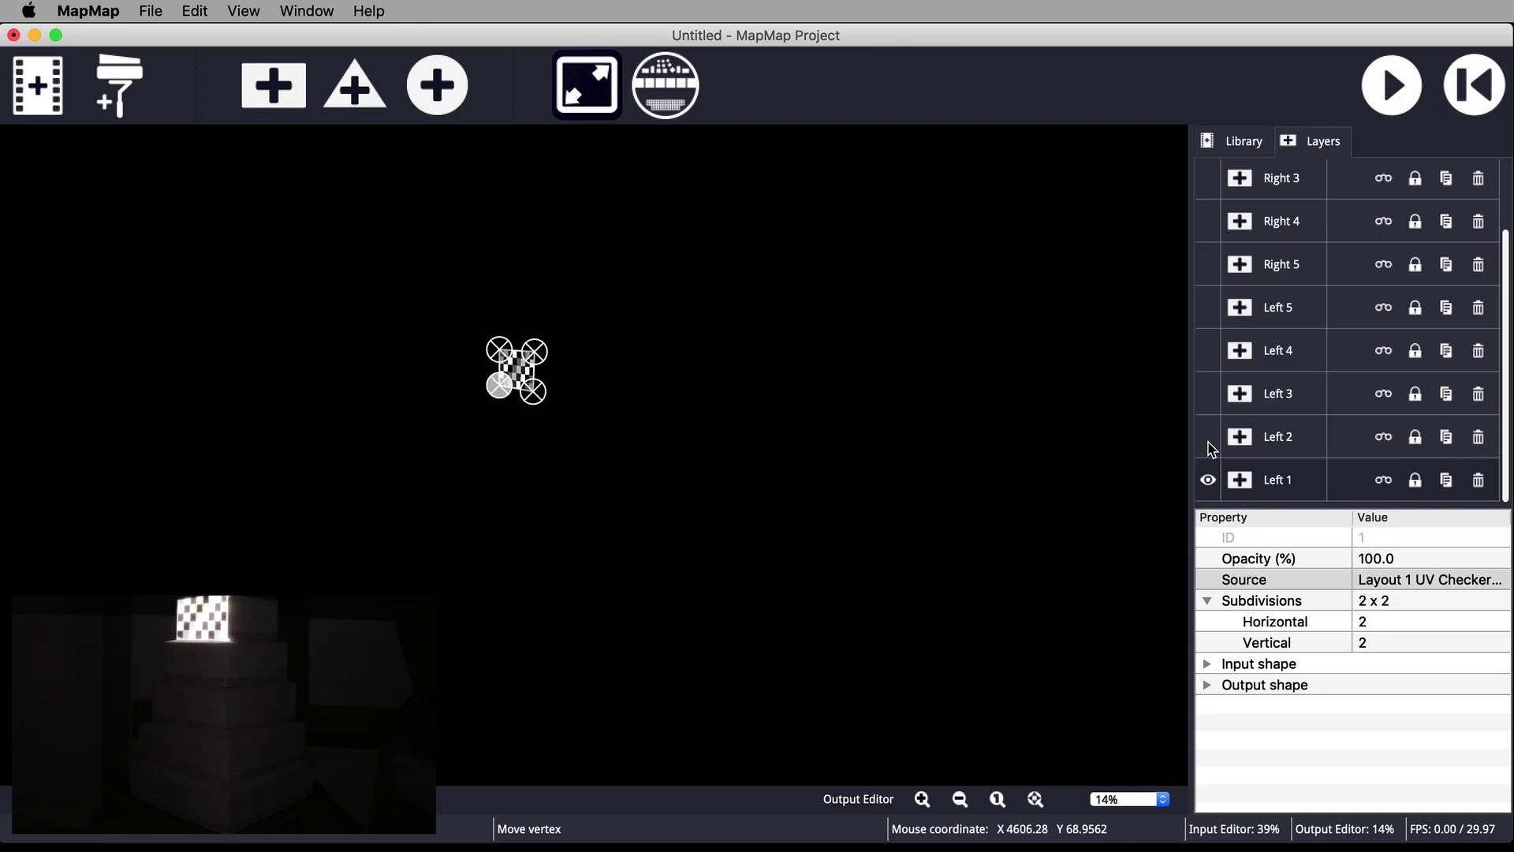
Show and shrink Left 2, then show Left 3 and fit it onto its tier face
{"action": "left_click", "coordinate": [1210, 444]}
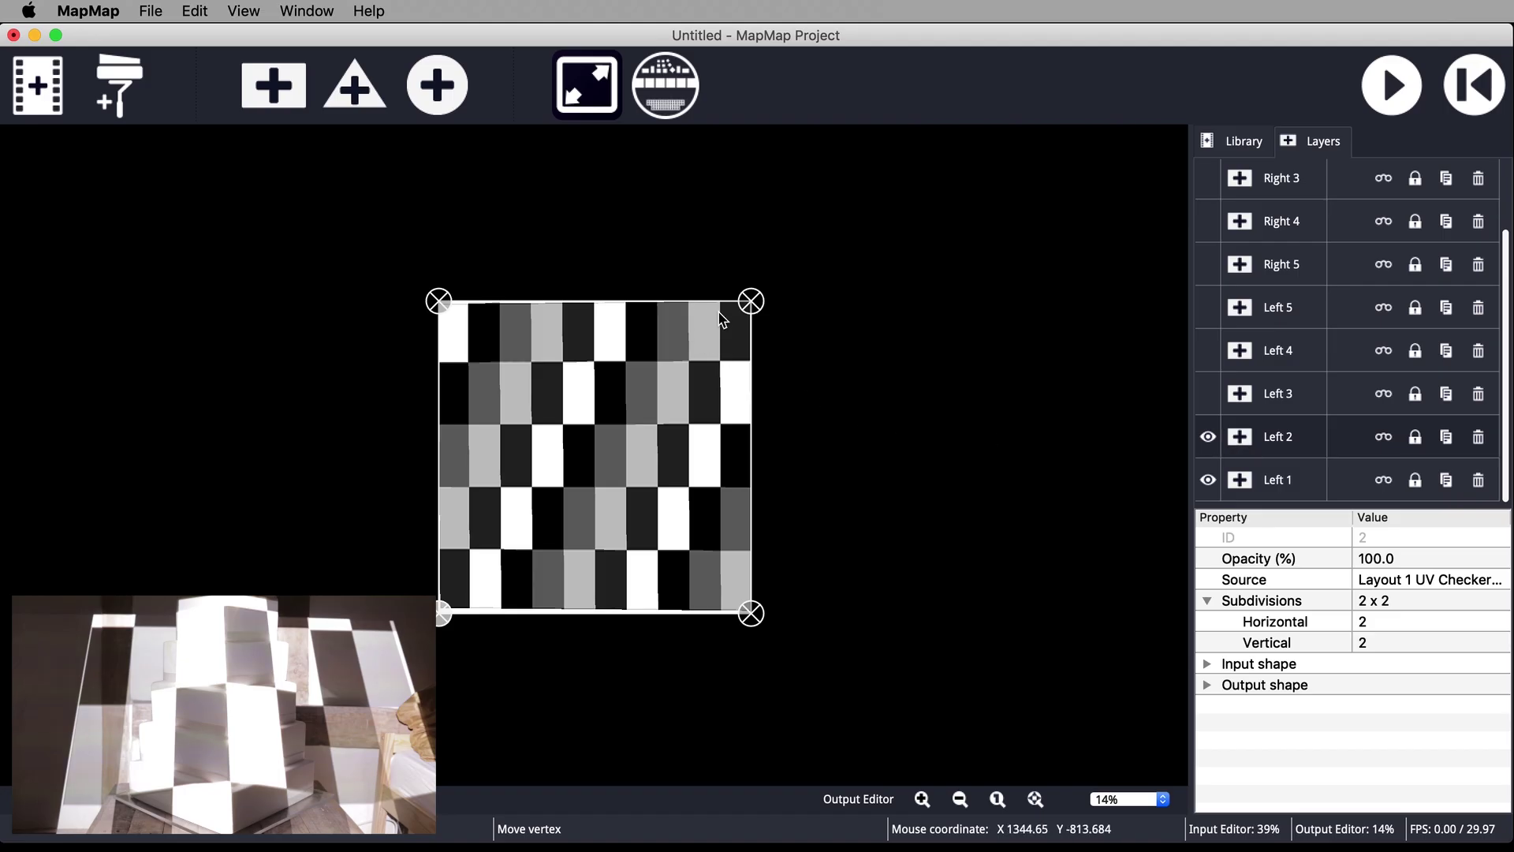
{"action": "left_click_drag", "start_coordinate": [752, 308], "coordinate": [491, 416]}
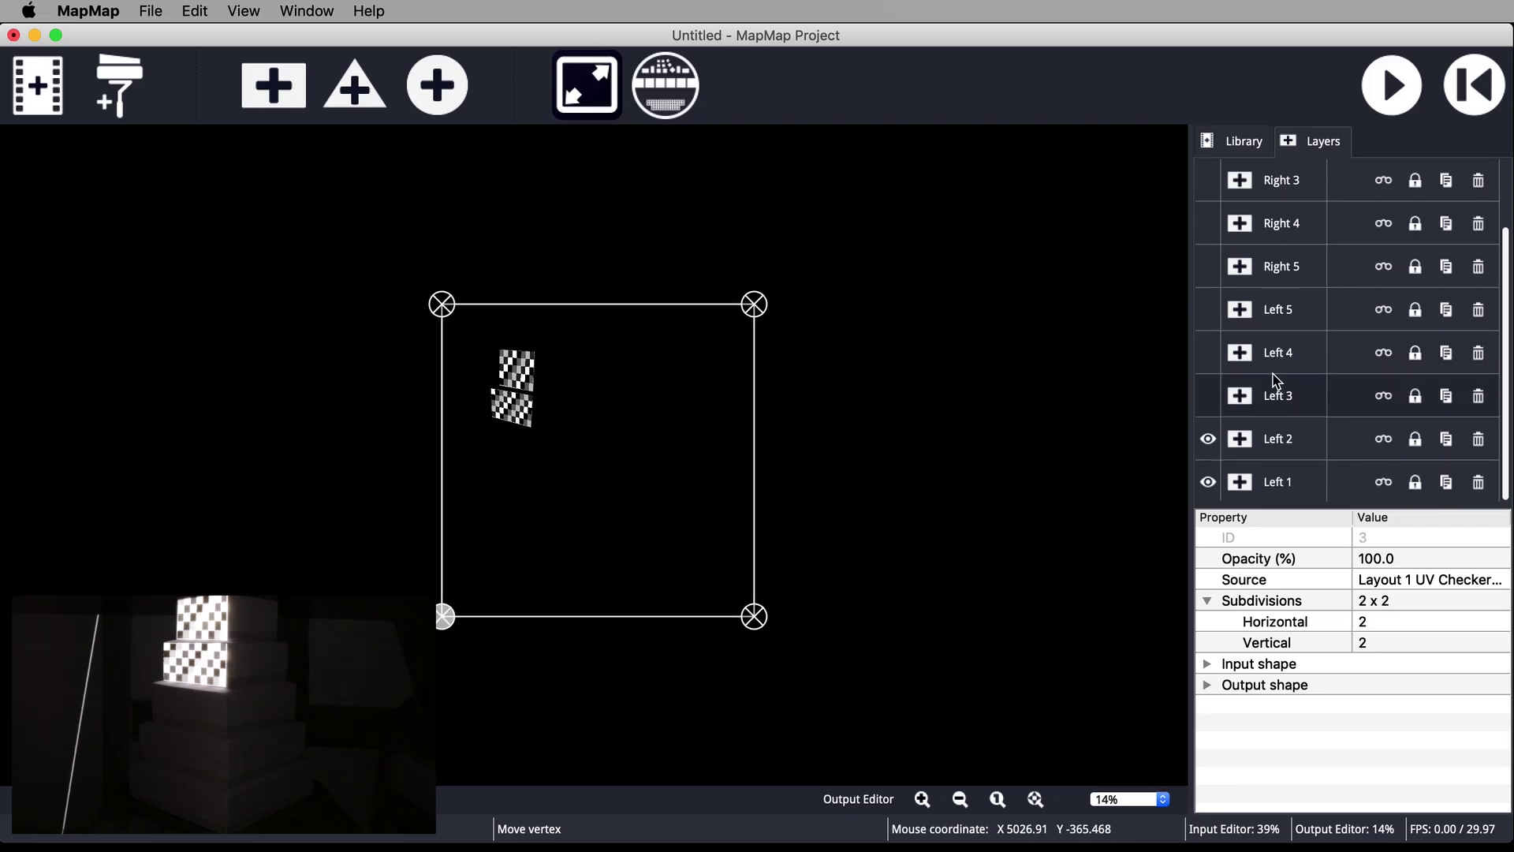
{"action": "left_click", "coordinate": [1242, 400]}
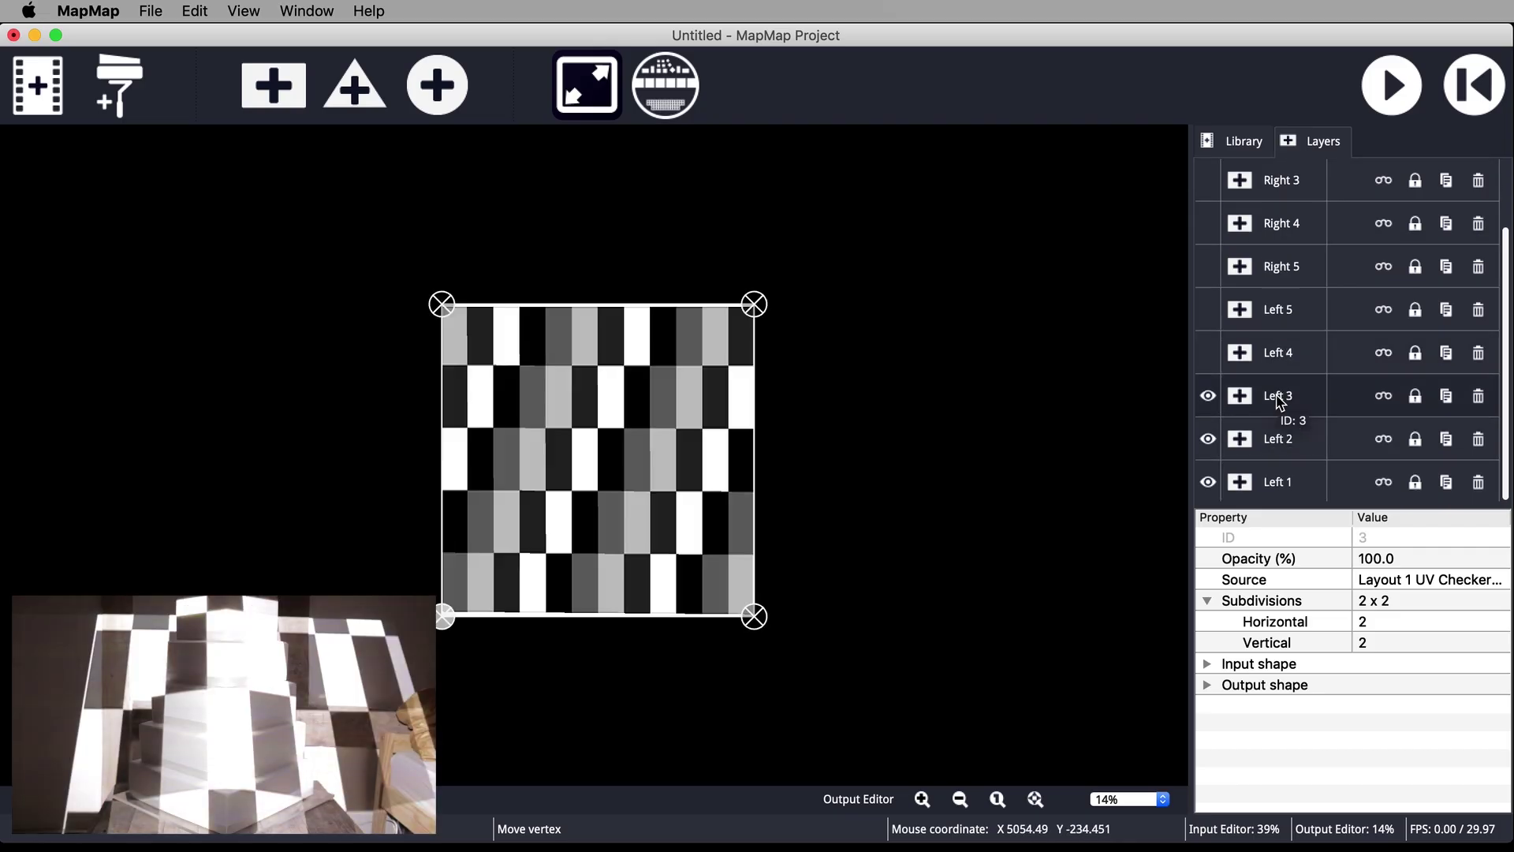
{"action": "left_click", "coordinate": [922, 799]}
{"action": "left_click", "coordinate": [960, 799]}
{"action": "left_click_drag", "start_coordinate": [845, 224], "coordinate": [681, 420]}
{"action": "left_click_drag", "start_coordinate": [602, 465], "coordinate": [427, 473]}
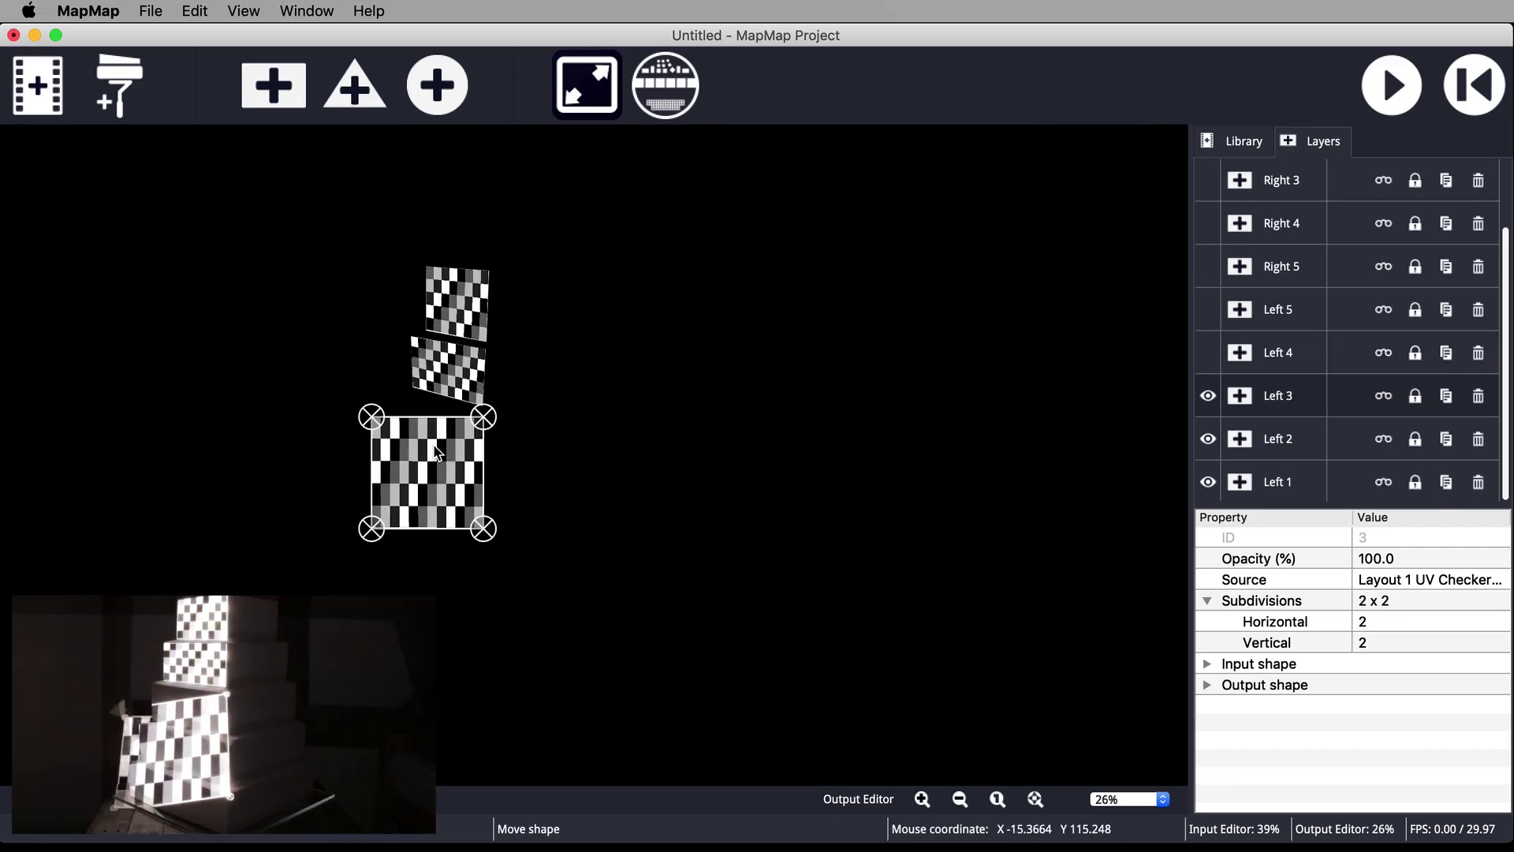
{"action": "left_click_drag", "start_coordinate": [483, 531], "coordinate": [482, 464]}
{"action": "left_click_drag", "start_coordinate": [371, 416], "coordinate": [402, 399]}
{"action": "left_click_drag", "start_coordinate": [371, 531], "coordinate": [406, 439]}
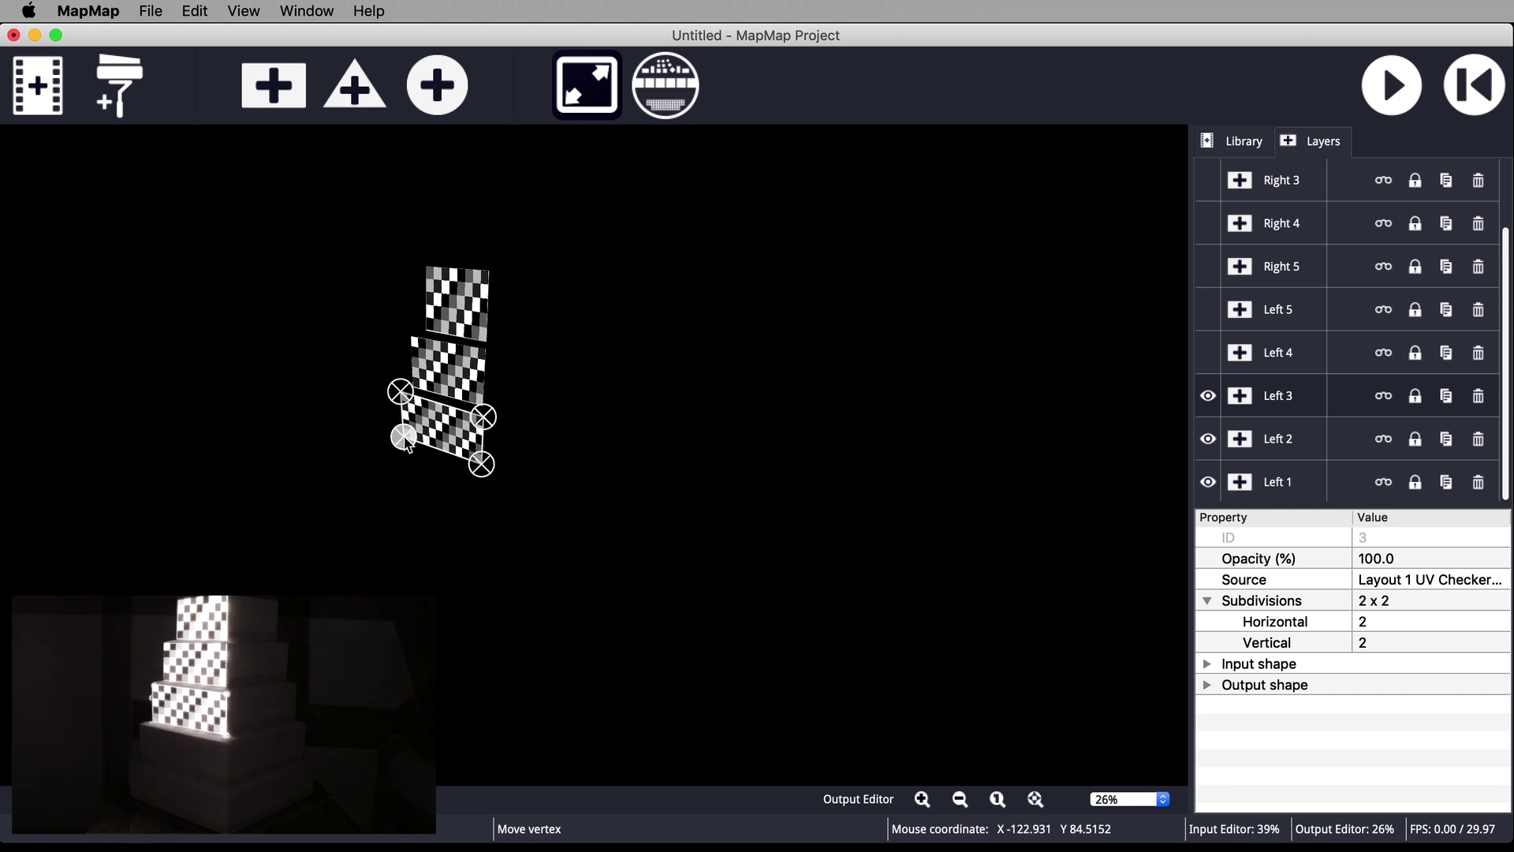
Turn on Left 4, shrink it, move it below the stack, and fit its four corners
{"action": "left_click", "coordinate": [1278, 353]}
{"action": "left_click_drag", "start_coordinate": [831, 252], "coordinate": [733, 348]}
{"action": "left_click_drag", "start_coordinate": [637, 456], "coordinate": [453, 514]}
{"action": "left_click_drag", "start_coordinate": [372, 477], "coordinate": [390, 440]}
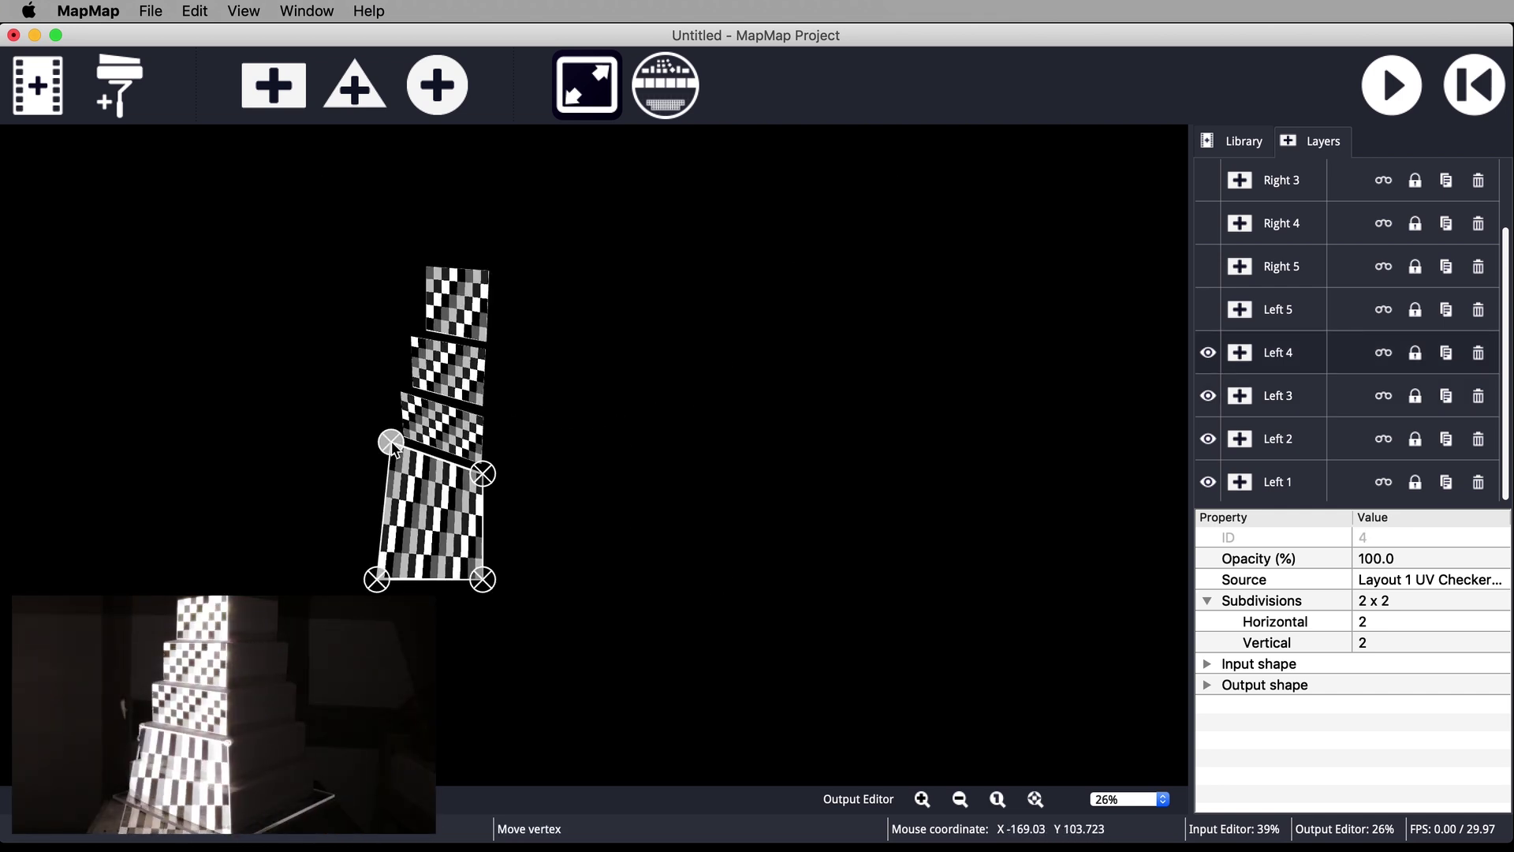
{"action": "left_click_drag", "start_coordinate": [477, 478], "coordinate": [483, 474]}
{"action": "left_click_drag", "start_coordinate": [371, 582], "coordinate": [394, 477]}
{"action": "left_click_drag", "start_coordinate": [477, 582], "coordinate": [479, 519]}
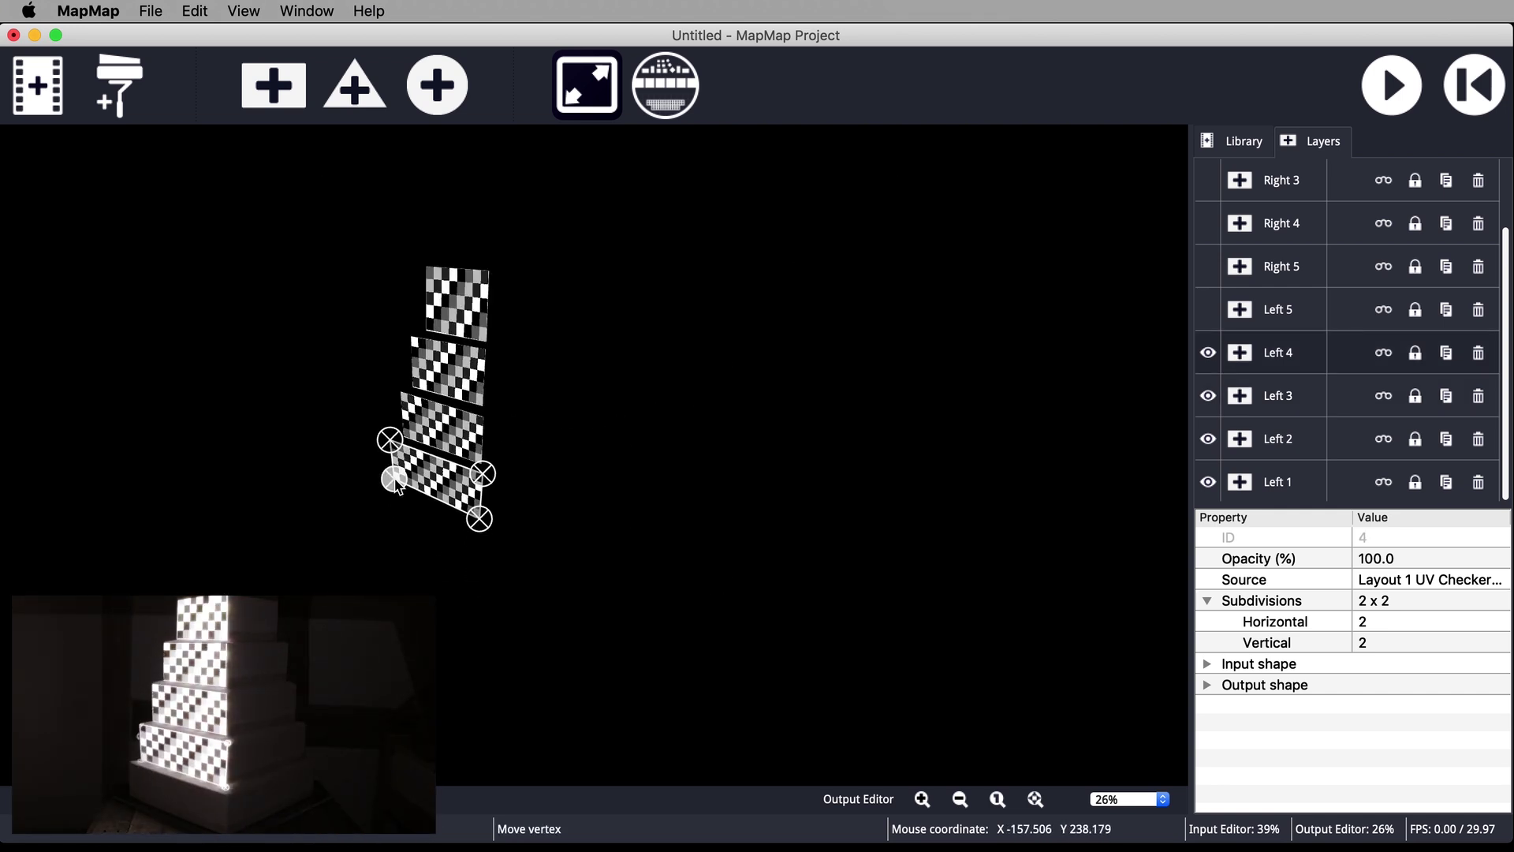
Turn on Left 5, shrink it, move it lowest, and fit its corners to the bottom tier
{"action": "left_click", "coordinate": [1234, 316]}
{"action": "left_click_drag", "start_coordinate": [778, 281], "coordinate": [678, 379]}
{"action": "left_click_drag", "start_coordinate": [615, 474], "coordinate": [426, 577]}
{"action": "left_click_drag", "start_coordinate": [371, 523], "coordinate": [386, 482]}
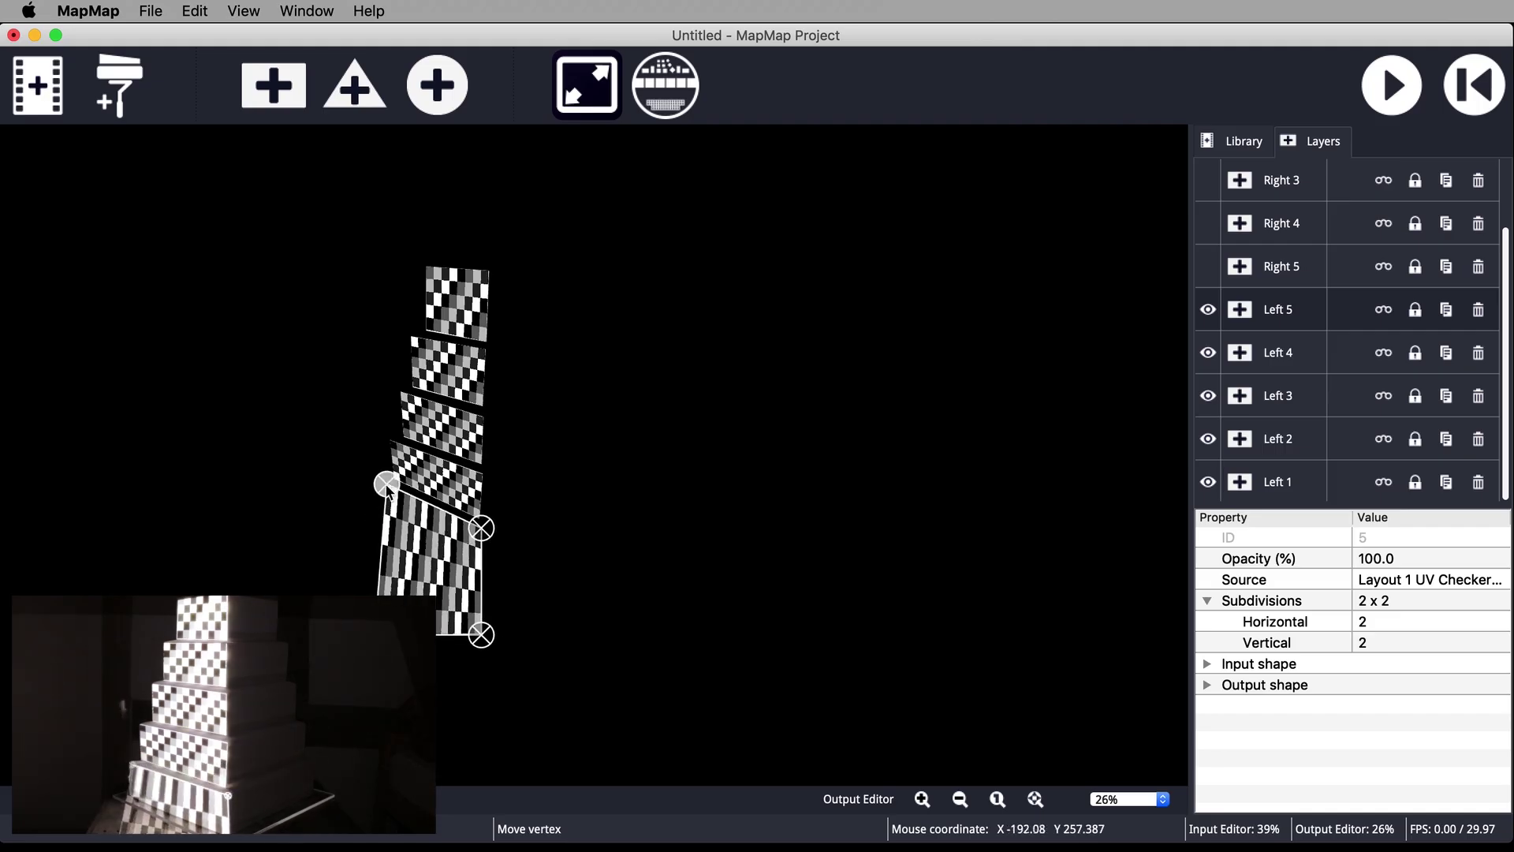
{"action": "left_click_drag", "start_coordinate": [374, 635], "coordinate": [386, 514]}
{"action": "left_click_drag", "start_coordinate": [481, 635], "coordinate": [479, 565]}
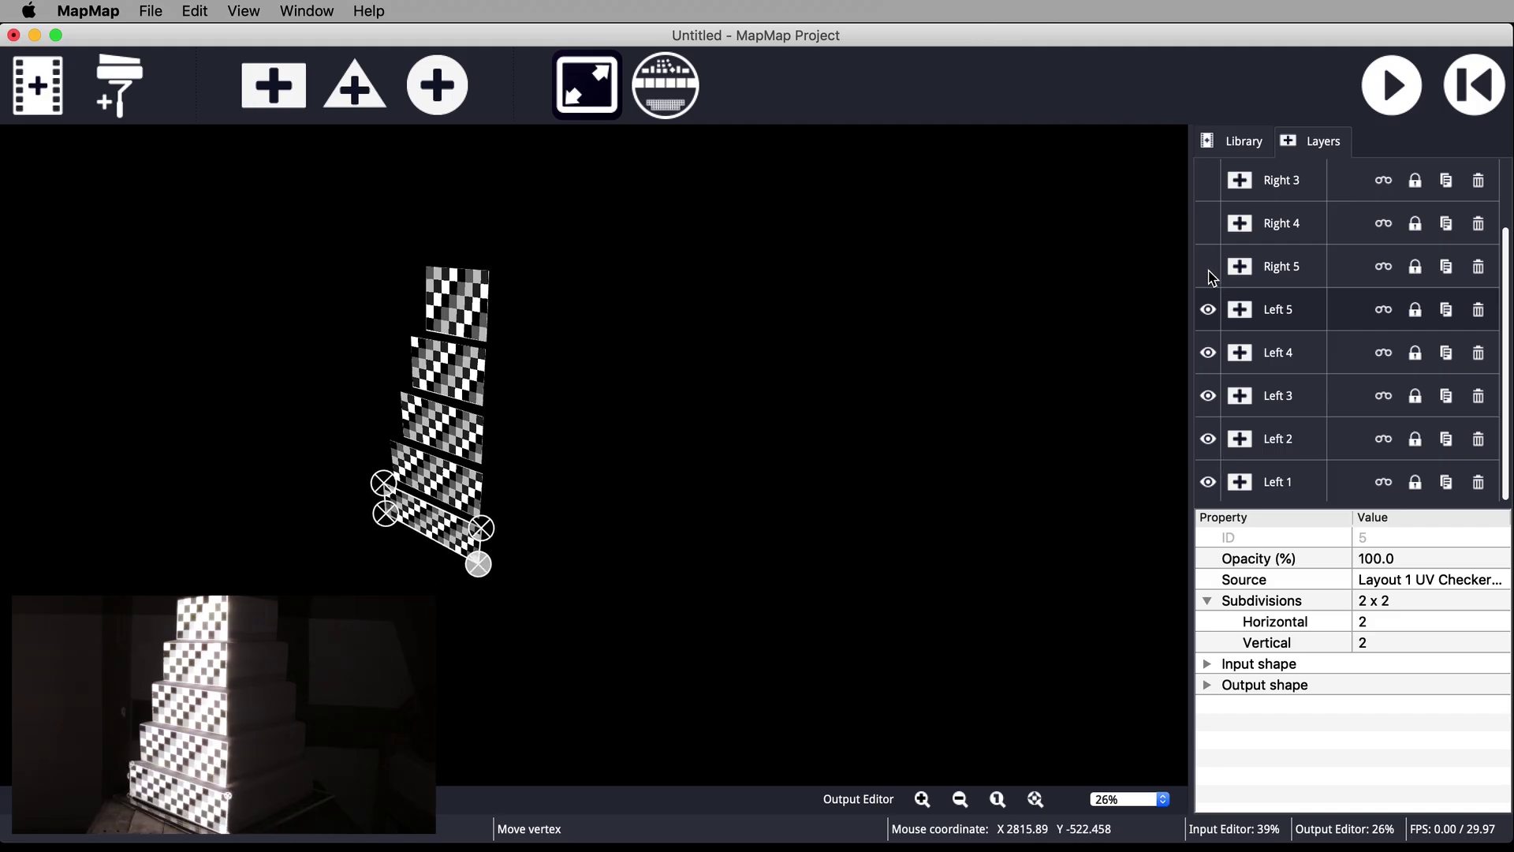
Turn on Right 5, shrink it beside the bottom tier, and fit its four corners
{"action": "left_click", "coordinate": [1208, 268]}
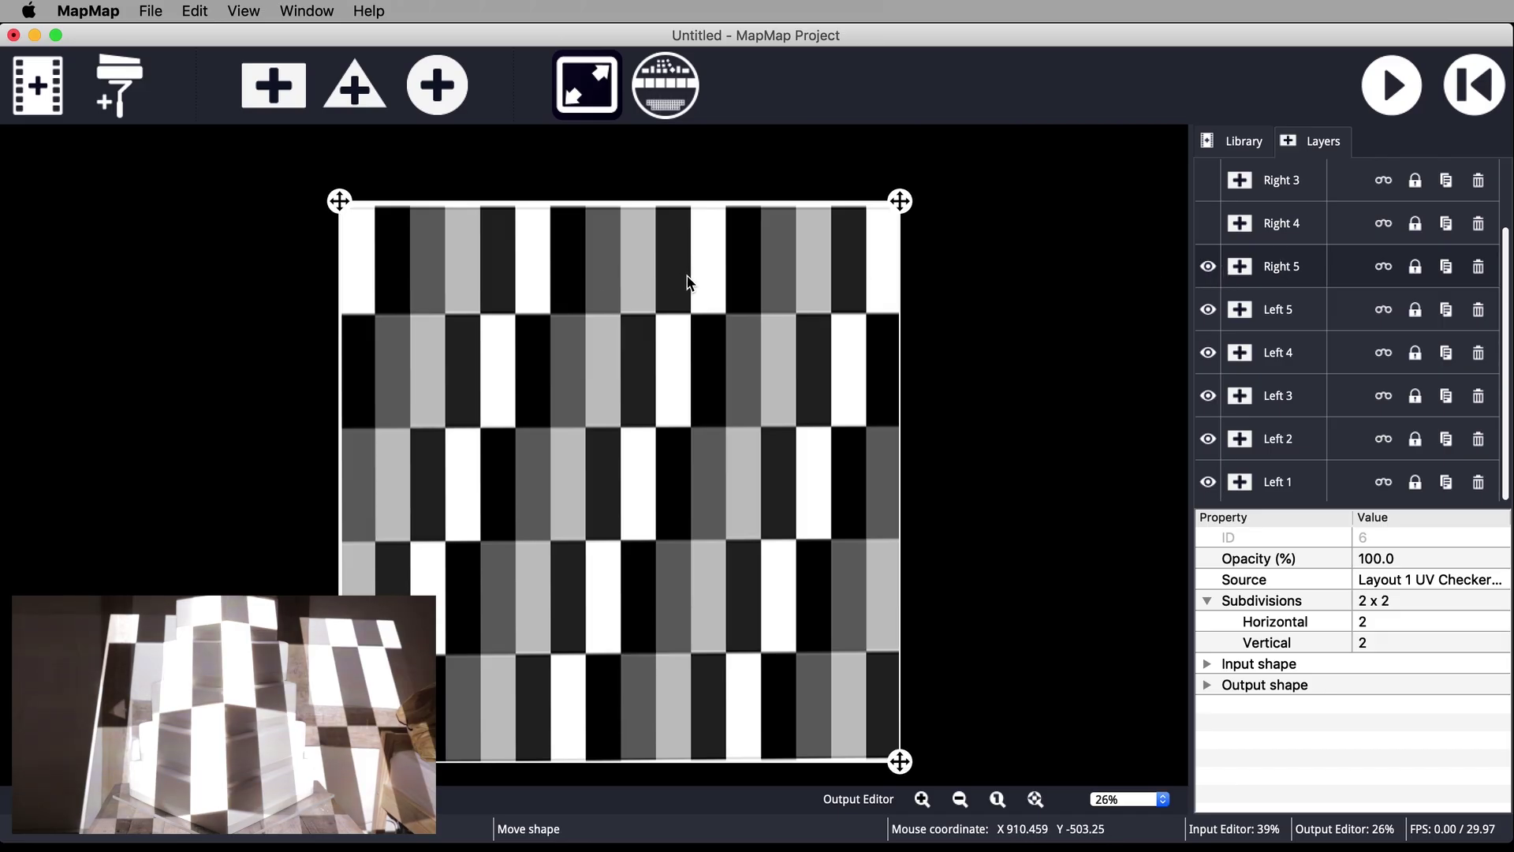
{"action": "left_click_drag", "start_coordinate": [889, 212], "coordinate": [685, 399]}
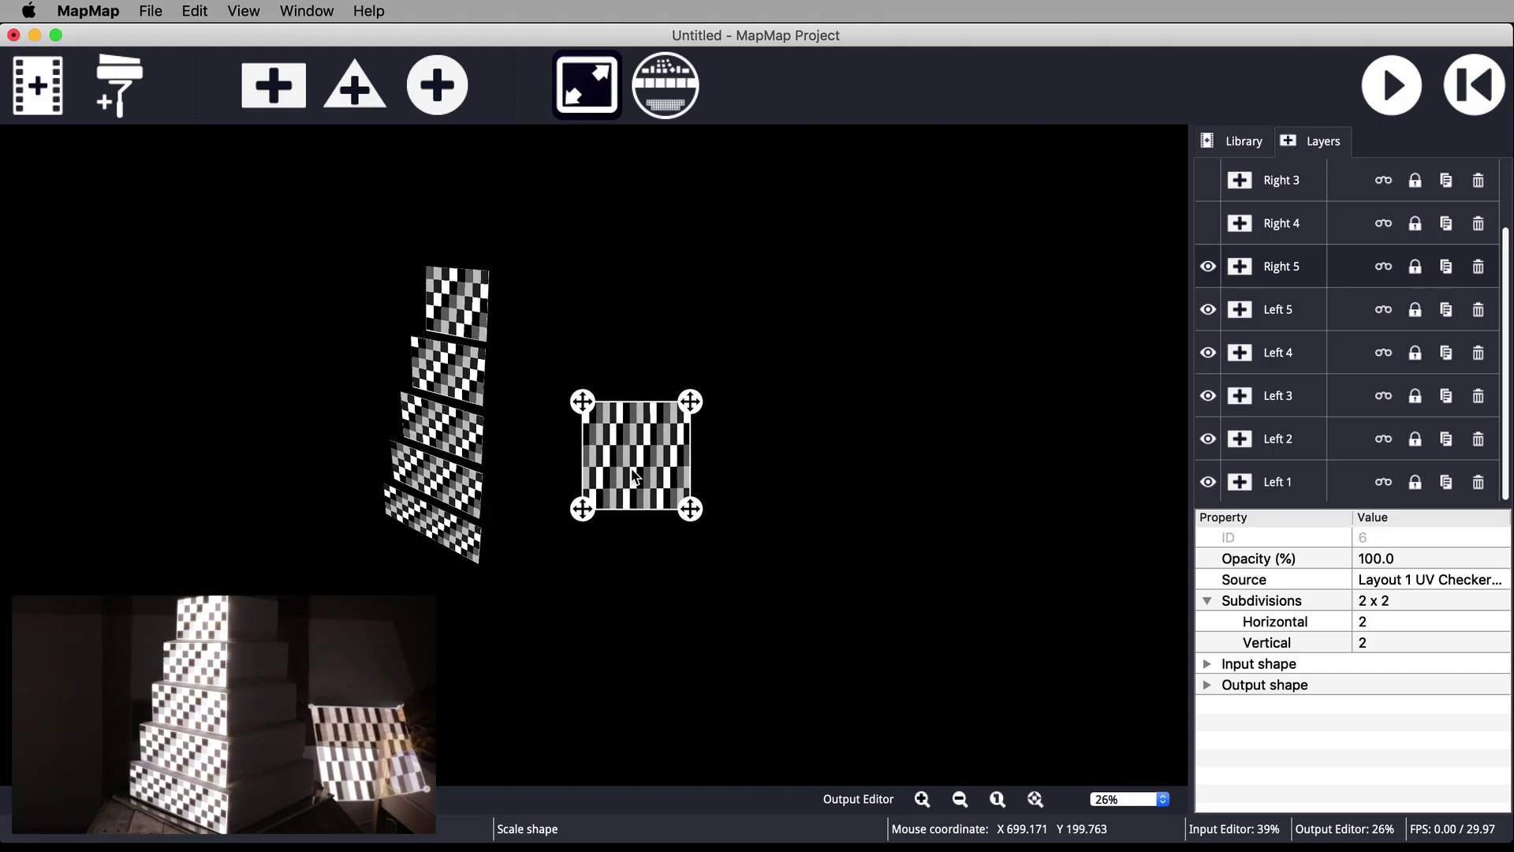
{"action": "left_click_drag", "start_coordinate": [641, 471], "coordinate": [556, 530]}
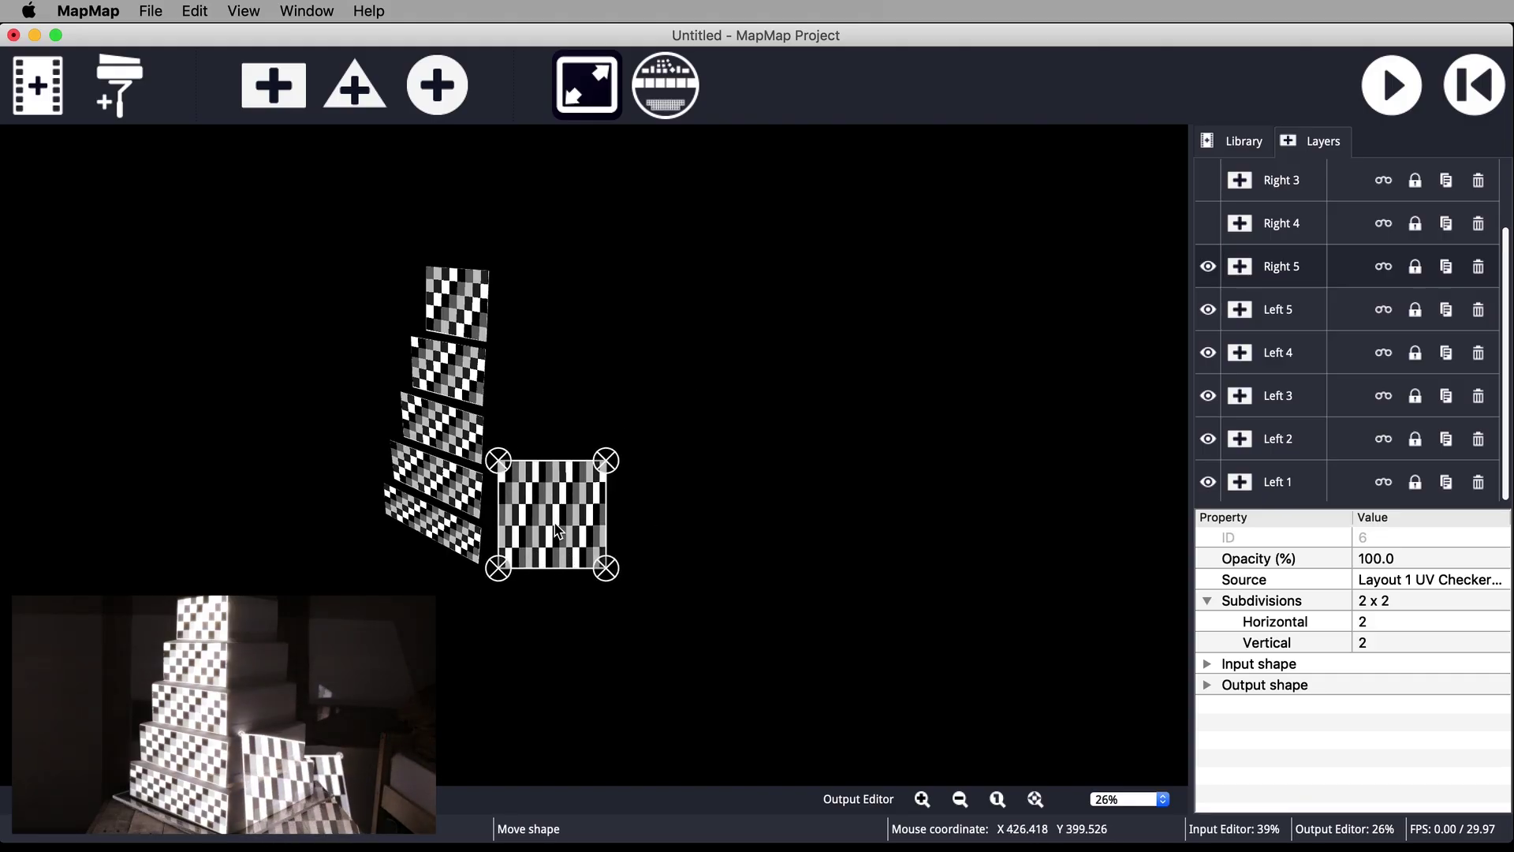
{"action": "left_click_drag", "start_coordinate": [499, 574], "coordinate": [481, 571]}
{"action": "left_click_drag", "start_coordinate": [500, 471], "coordinate": [485, 536]}
{"action": "left_click_drag", "start_coordinate": [620, 466], "coordinate": [588, 483]}
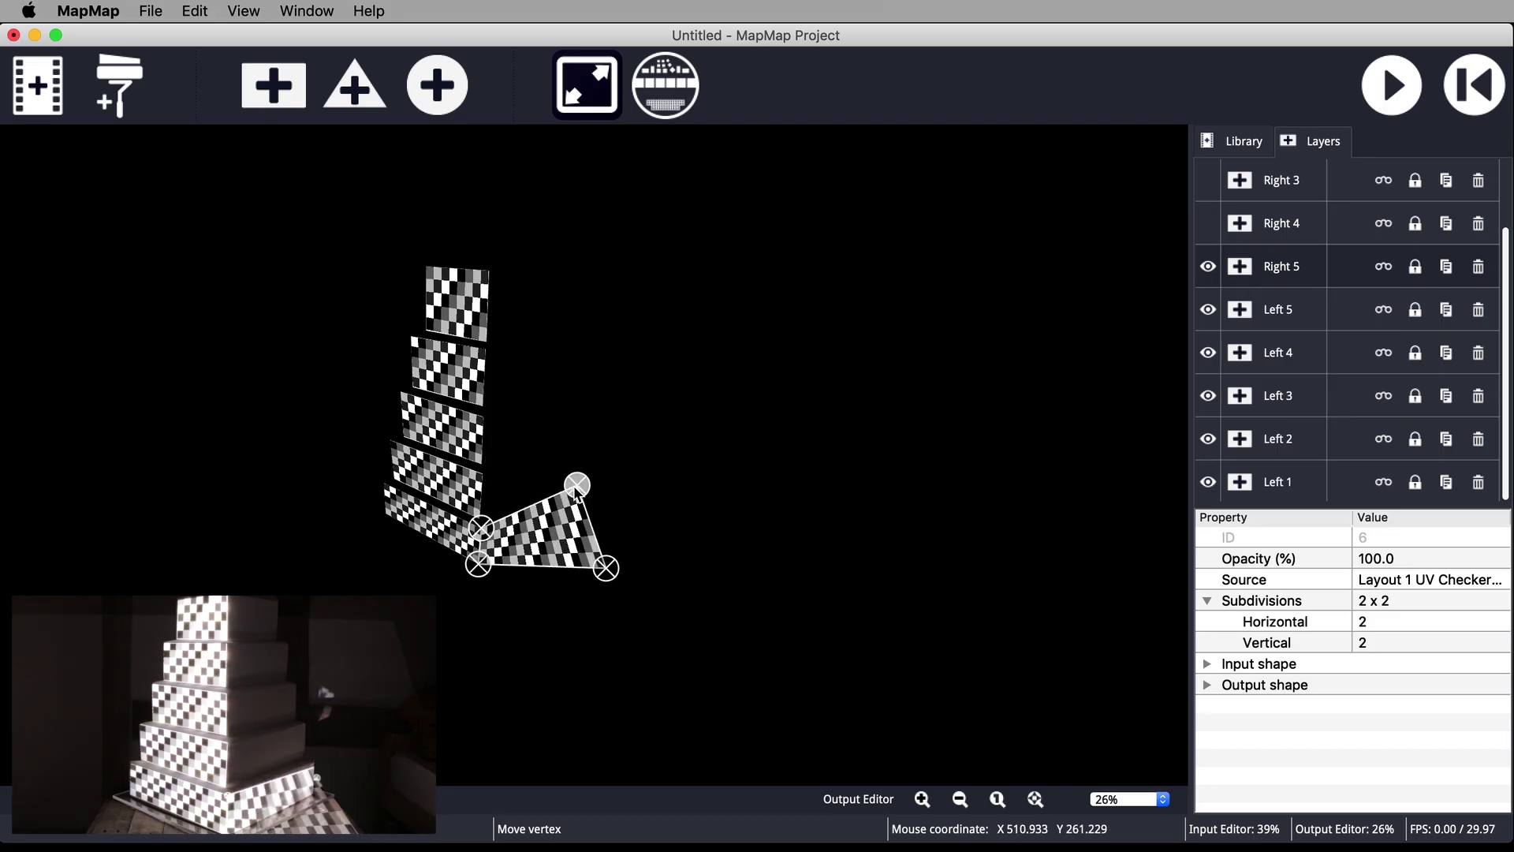
{"action": "left_click_drag", "start_coordinate": [606, 569], "coordinate": [572, 443]}
Show Right 4 and Right 3, fitting Right 3 onto the third tier
{"action": "left_click", "coordinate": [1208, 224]}
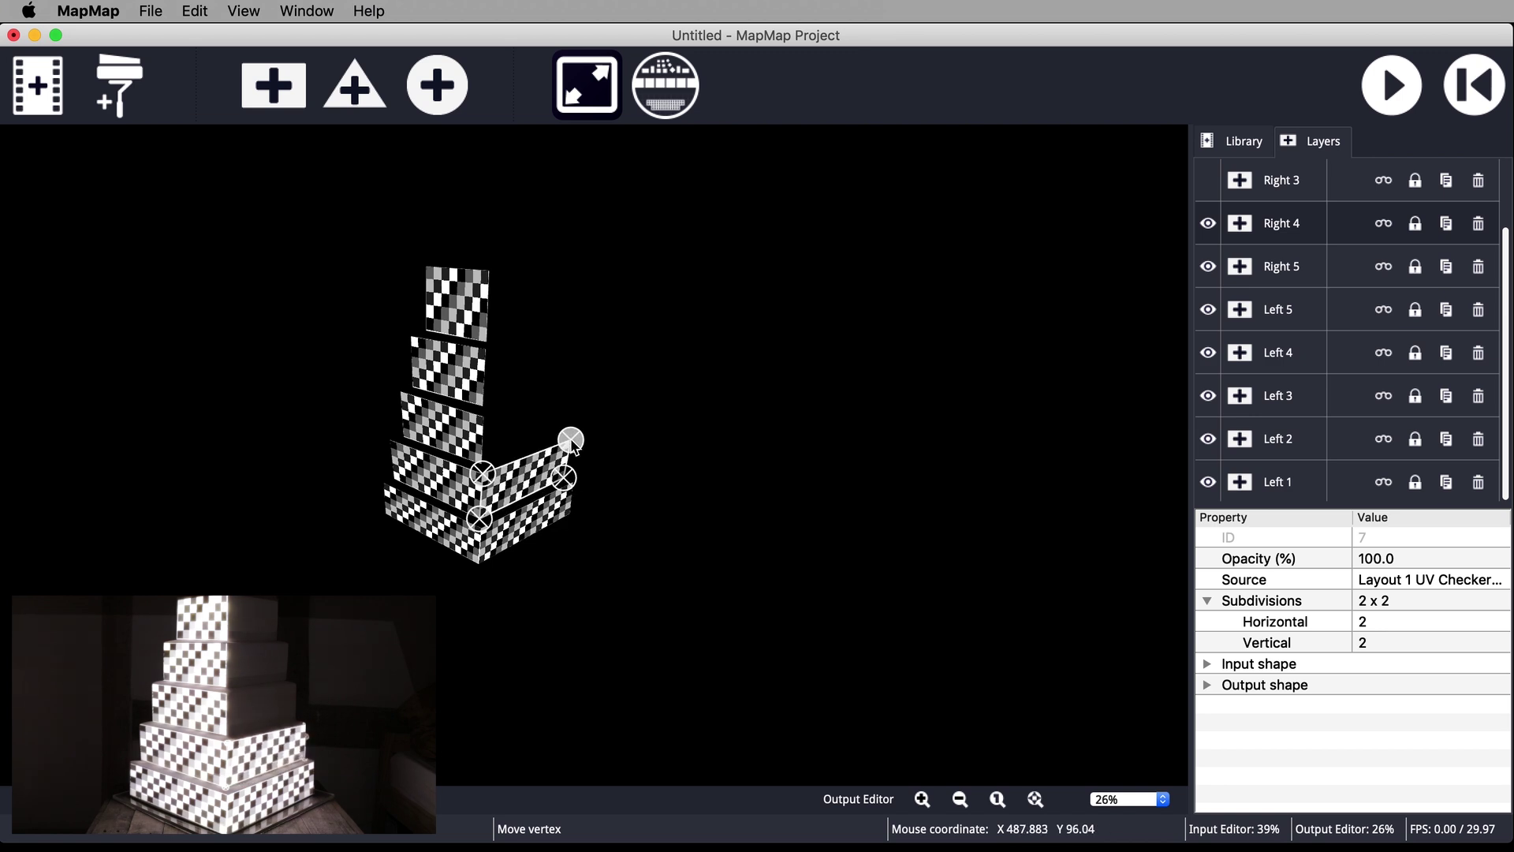
{"action": "left_click", "coordinate": [1208, 180]}
{"action": "left_click_drag", "start_coordinate": [842, 290], "coordinate": [579, 458]}
Show Right 2 and Right 1 and fit them onto the second and top tiers
{"action": "scroll", "coordinate": [1341, 331], "scroll_direction": "up", "scroll_amount": 2}
{"action": "left_click", "coordinate": [1207, 223]}
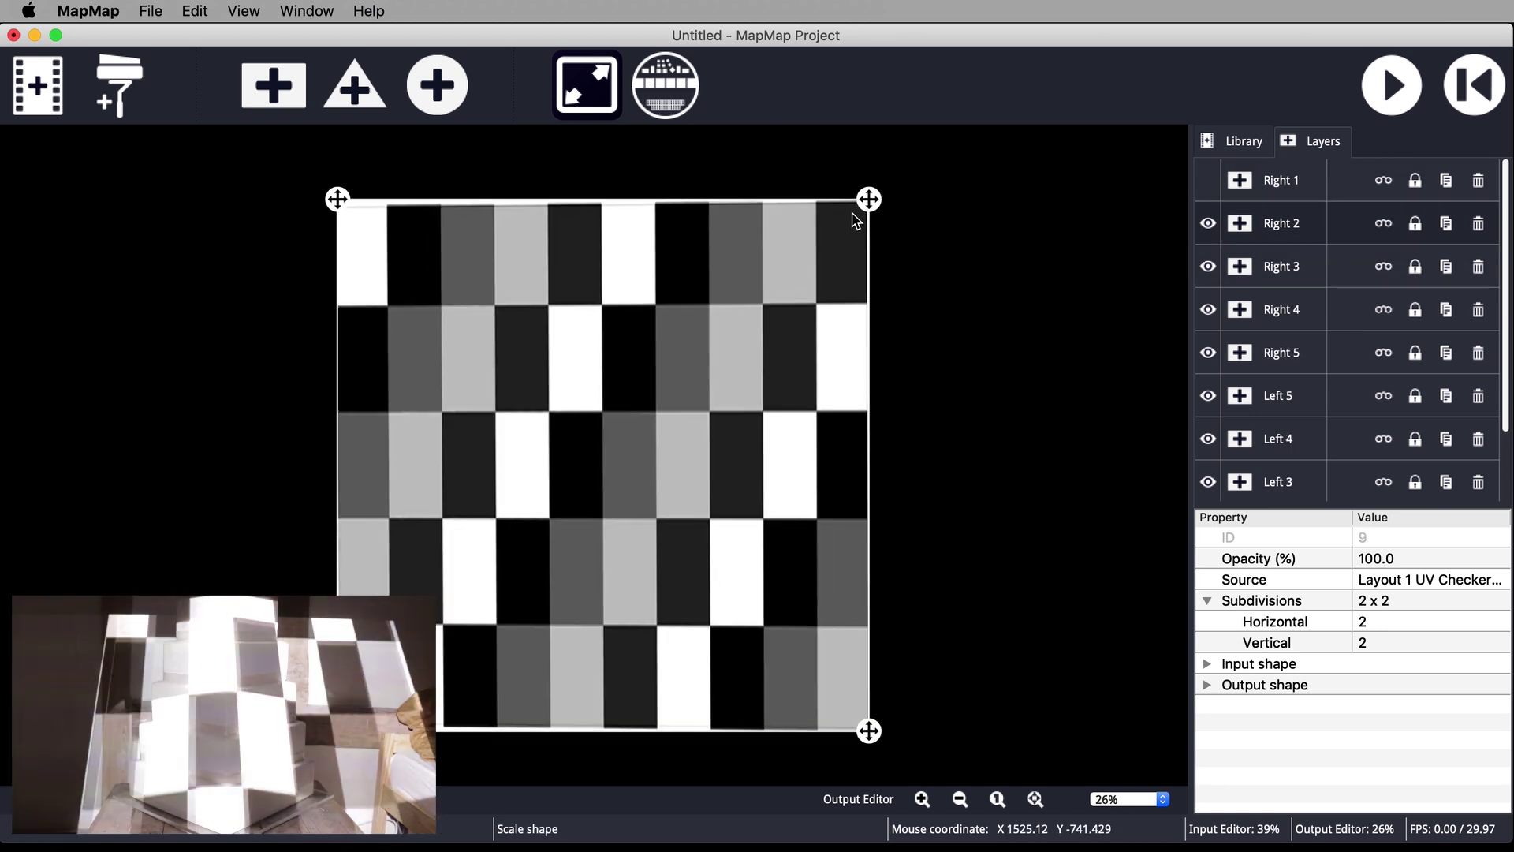
{"action": "left_click_drag", "start_coordinate": [855, 216], "coordinate": [644, 419]}
{"action": "left_click_drag", "start_coordinate": [605, 447], "coordinate": [561, 331]}
{"action": "left_click_drag", "start_coordinate": [578, 406], "coordinate": [556, 385]}
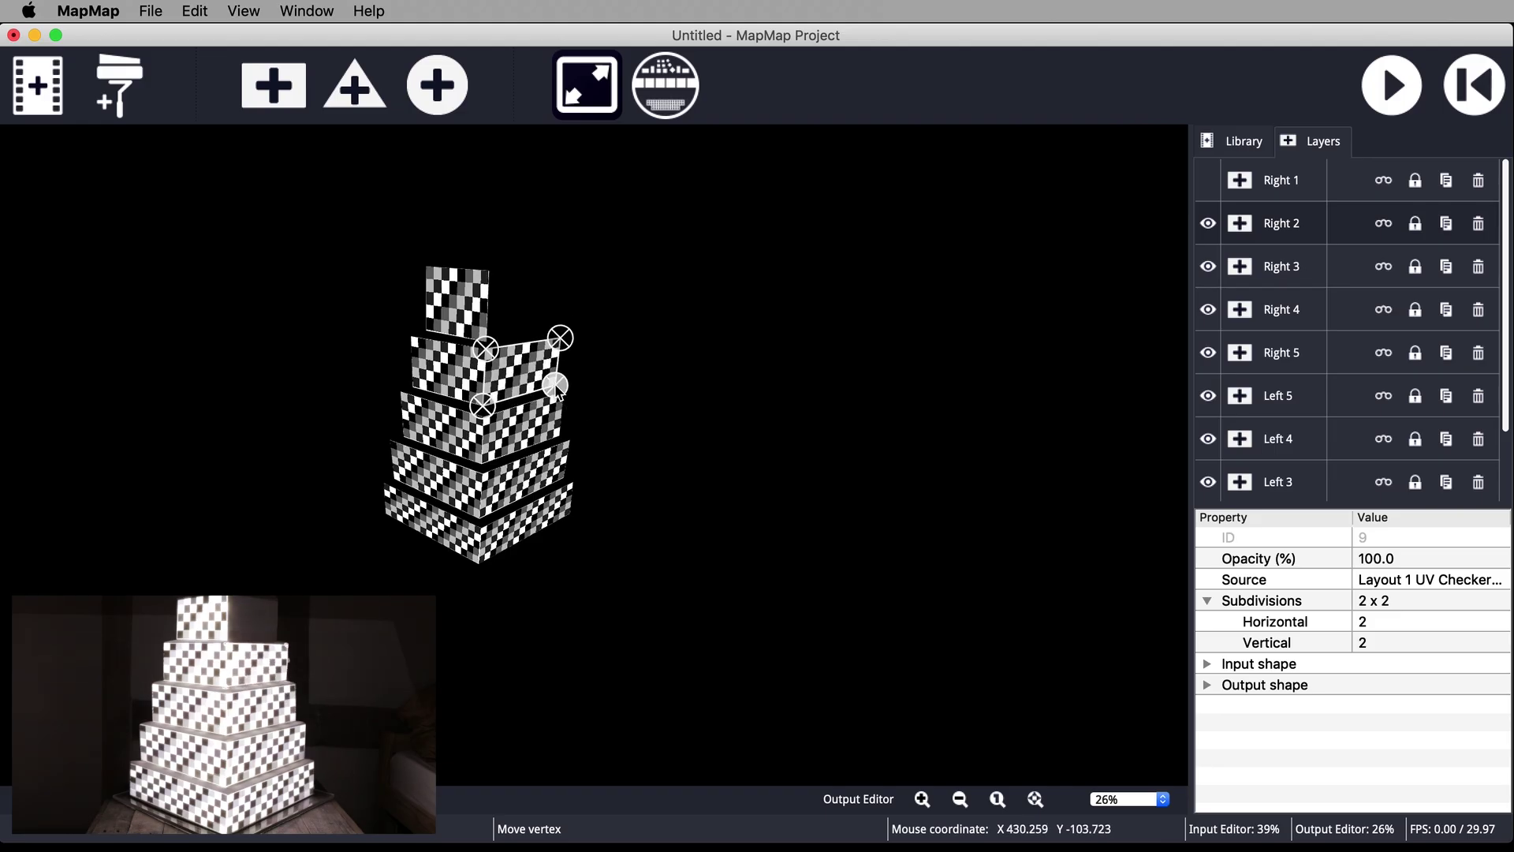
{"action": "left_click", "coordinate": [1207, 180]}
{"action": "left_click_drag", "start_coordinate": [754, 239], "coordinate": [556, 274]}
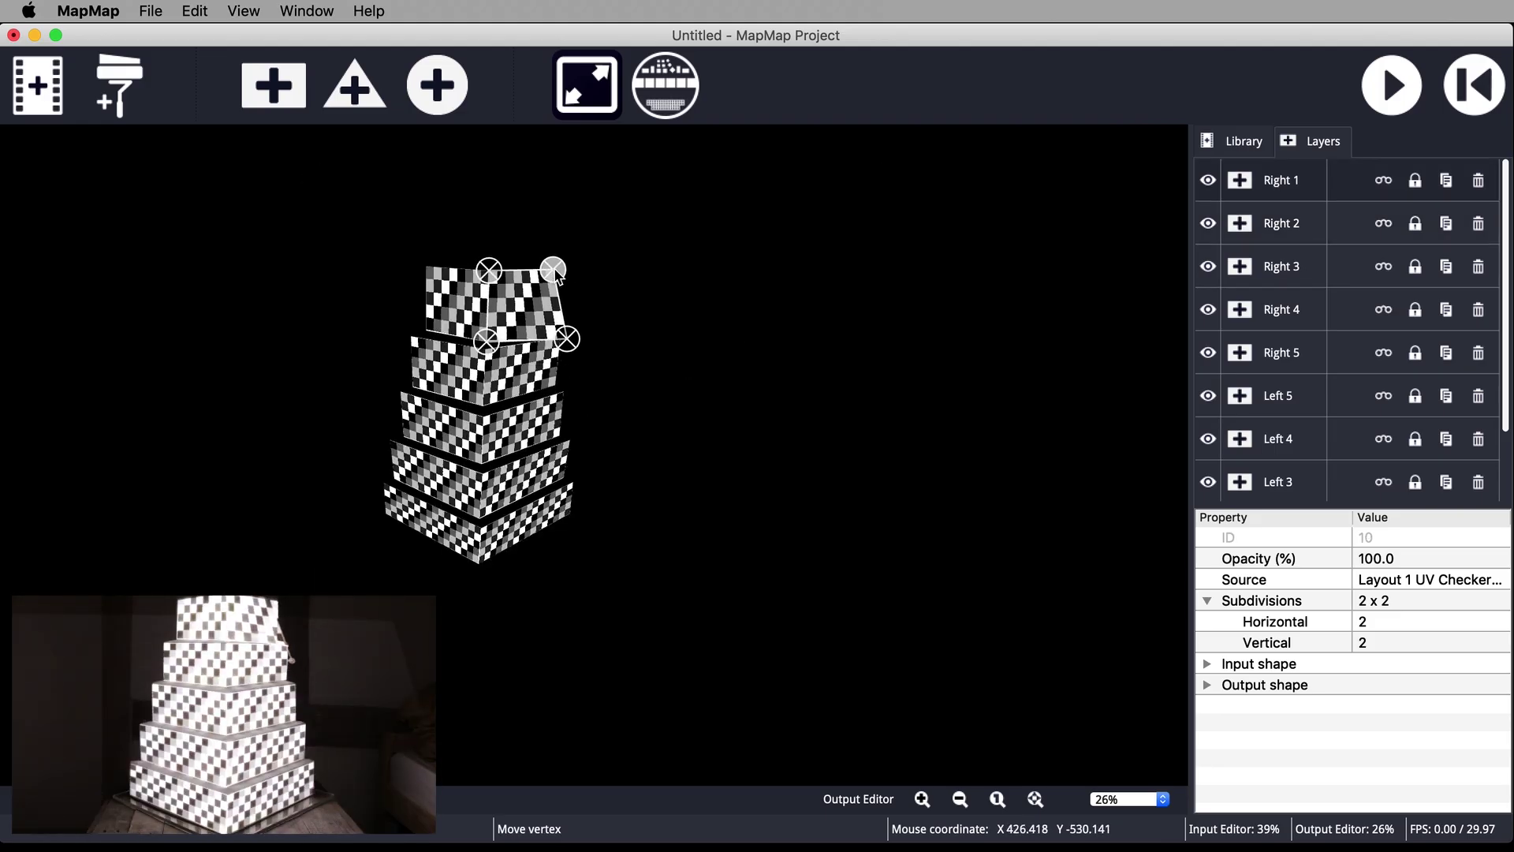
{"action": "left_click_drag", "start_coordinate": [568, 341], "coordinate": [548, 328]}
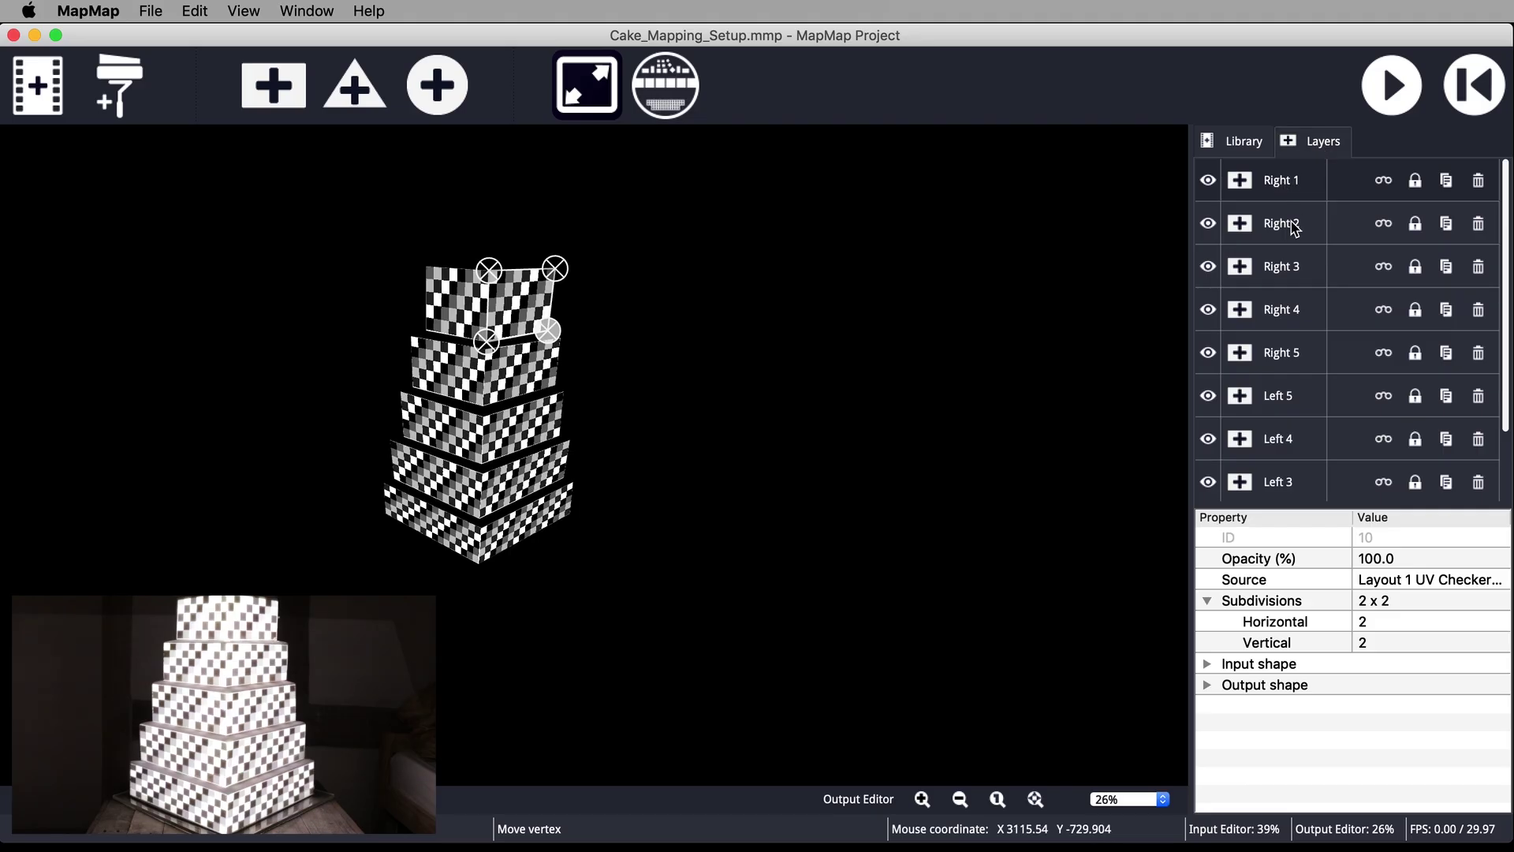
Set the source of the five right-side meshes to the Particle Cascade video
{"action": "left_click", "coordinate": [1381, 584]}
{"action": "left_click", "coordinate": [1442, 579]}
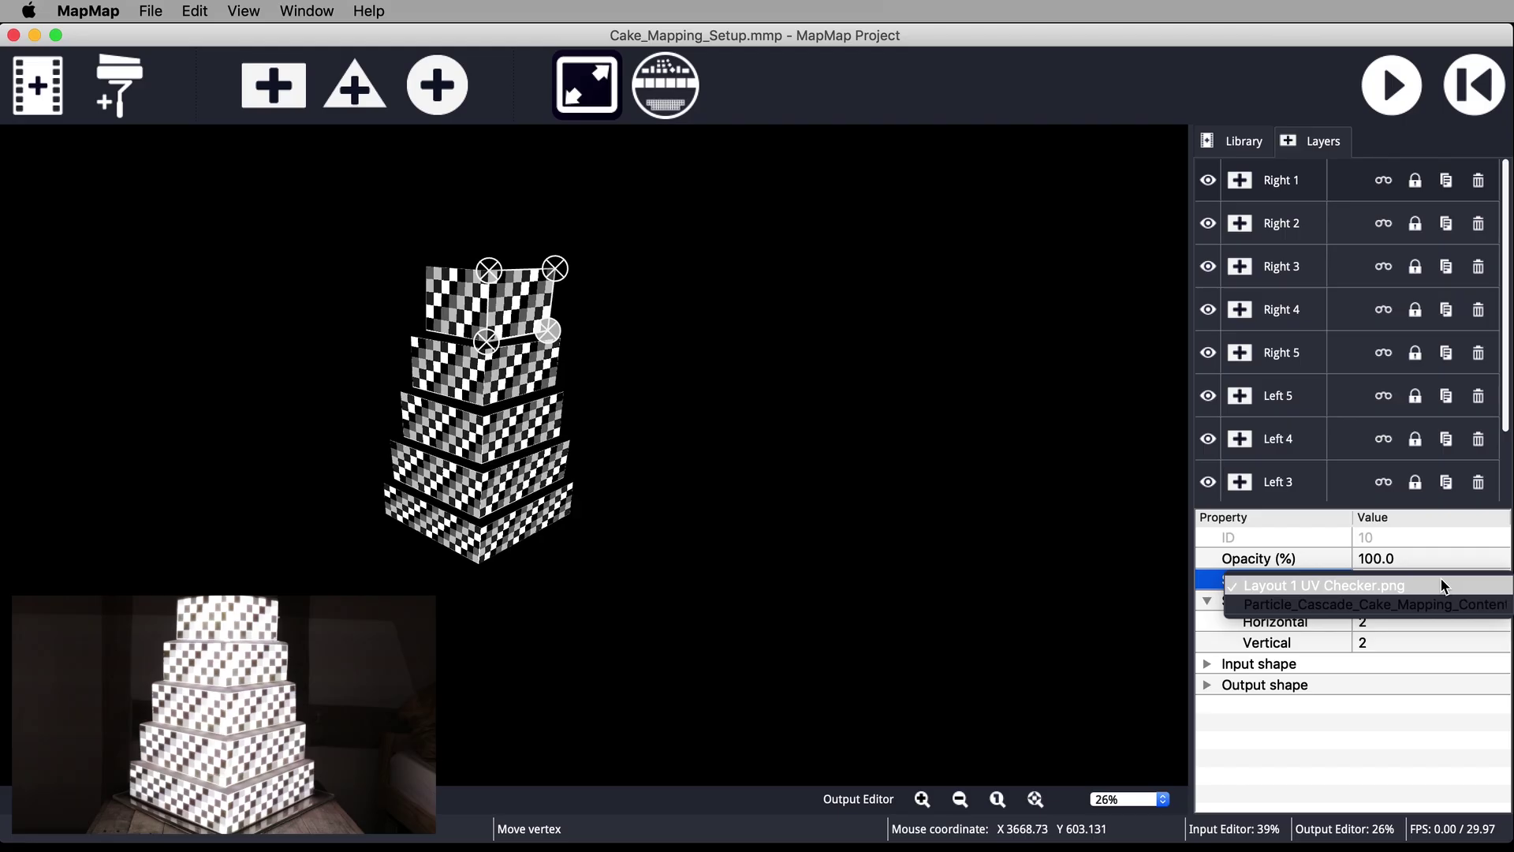
{"action": "left_click", "coordinate": [1385, 603]}
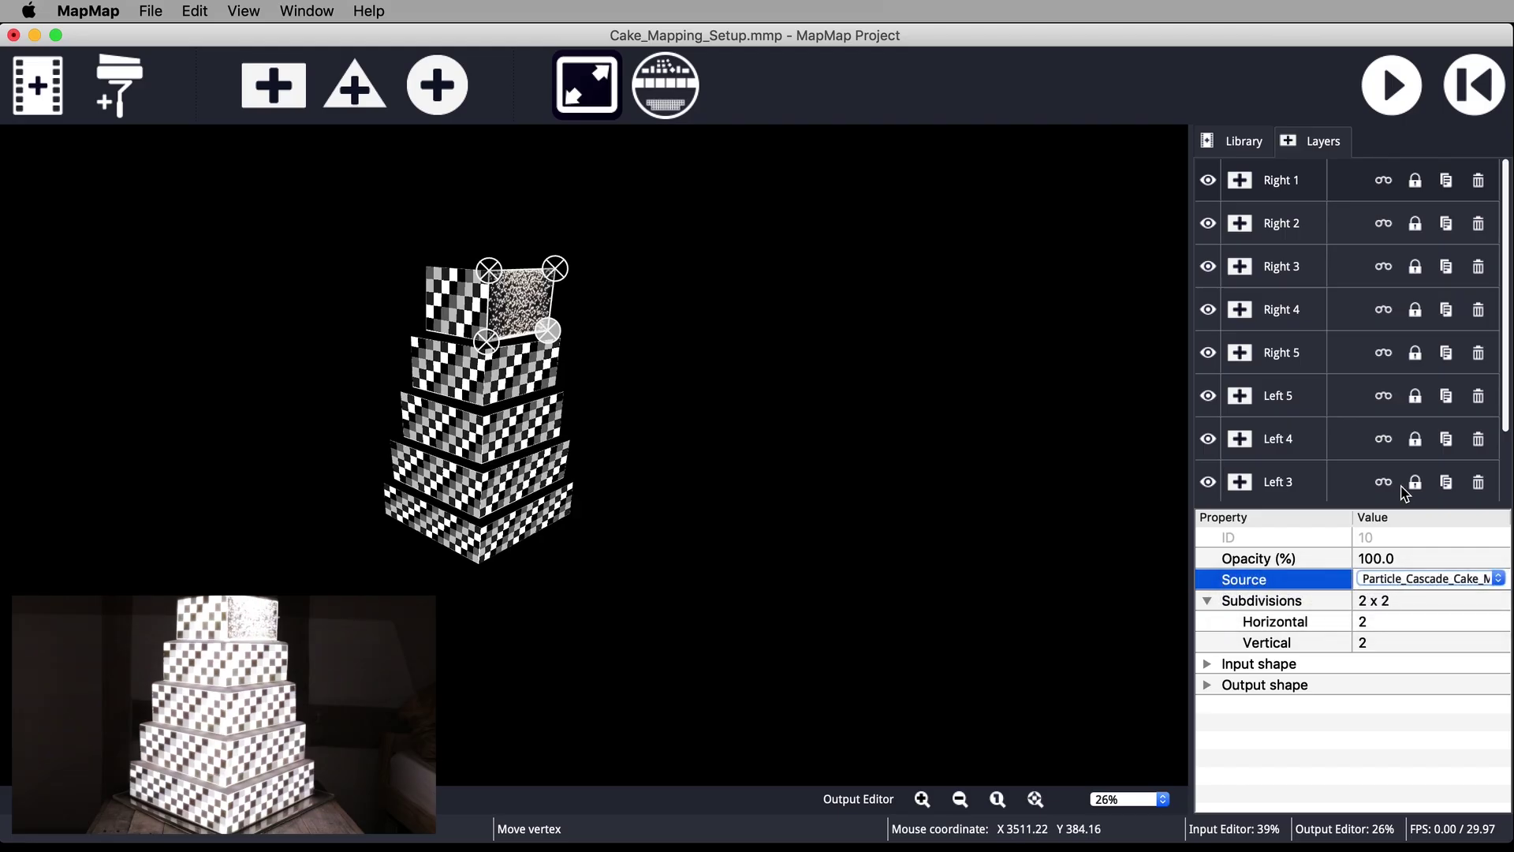
{"action": "left_click", "coordinate": [536, 351]}
{"action": "left_click", "coordinate": [1399, 584]}
{"action": "left_click", "coordinate": [1385, 604]}
{"action": "left_click", "coordinate": [1293, 310]}
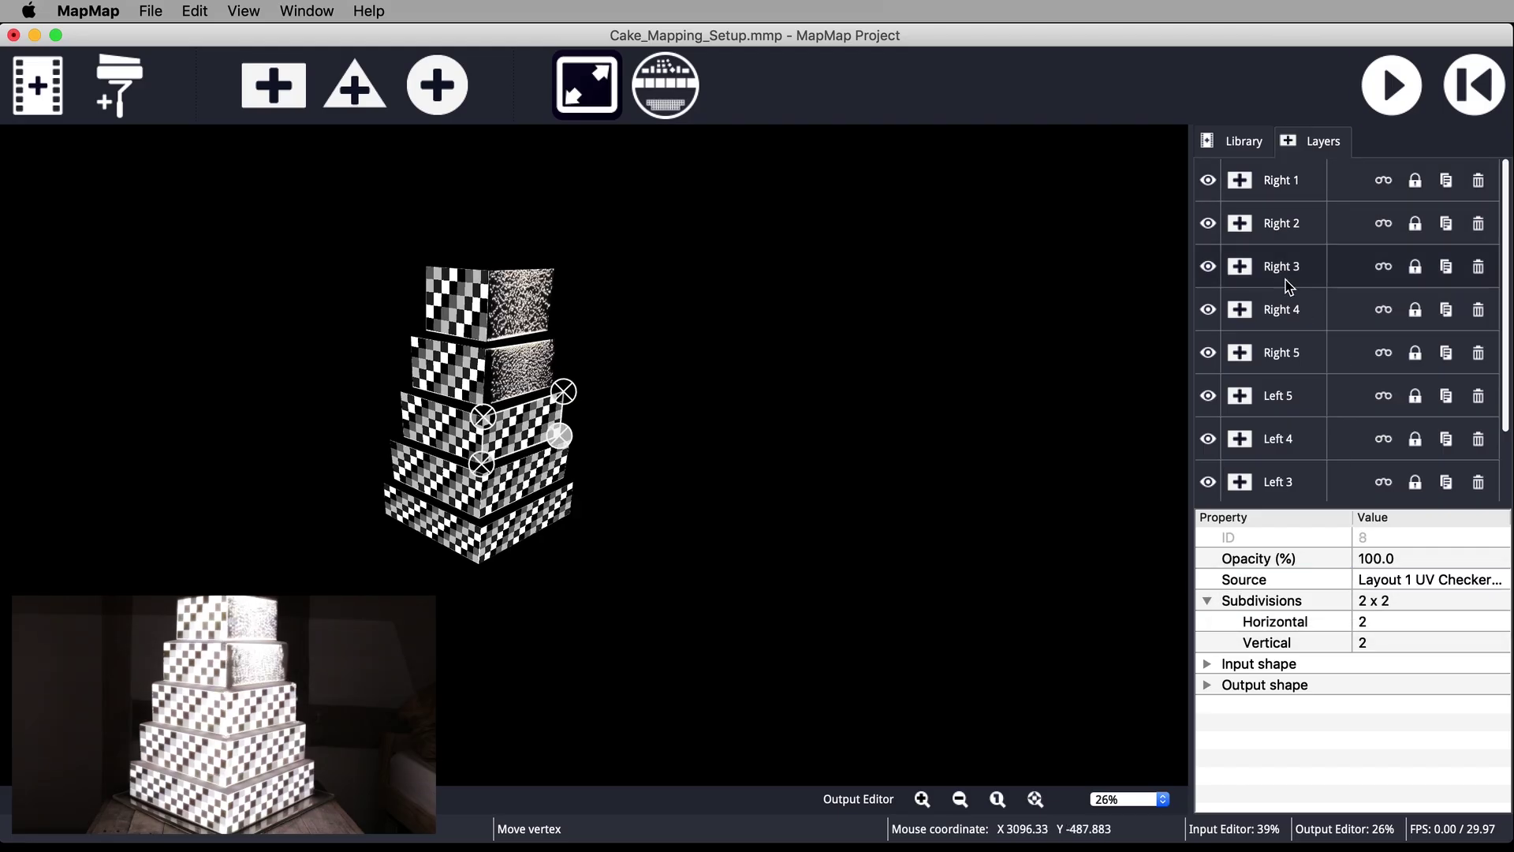
{"action": "left_click", "coordinate": [1398, 580]}
{"action": "left_click", "coordinate": [1385, 604]}
{"action": "left_click", "coordinate": [1339, 386]}
{"action": "left_click", "coordinate": [1398, 580]}
{"action": "left_click", "coordinate": [1385, 603]}
{"action": "left_click", "coordinate": [525, 525]}
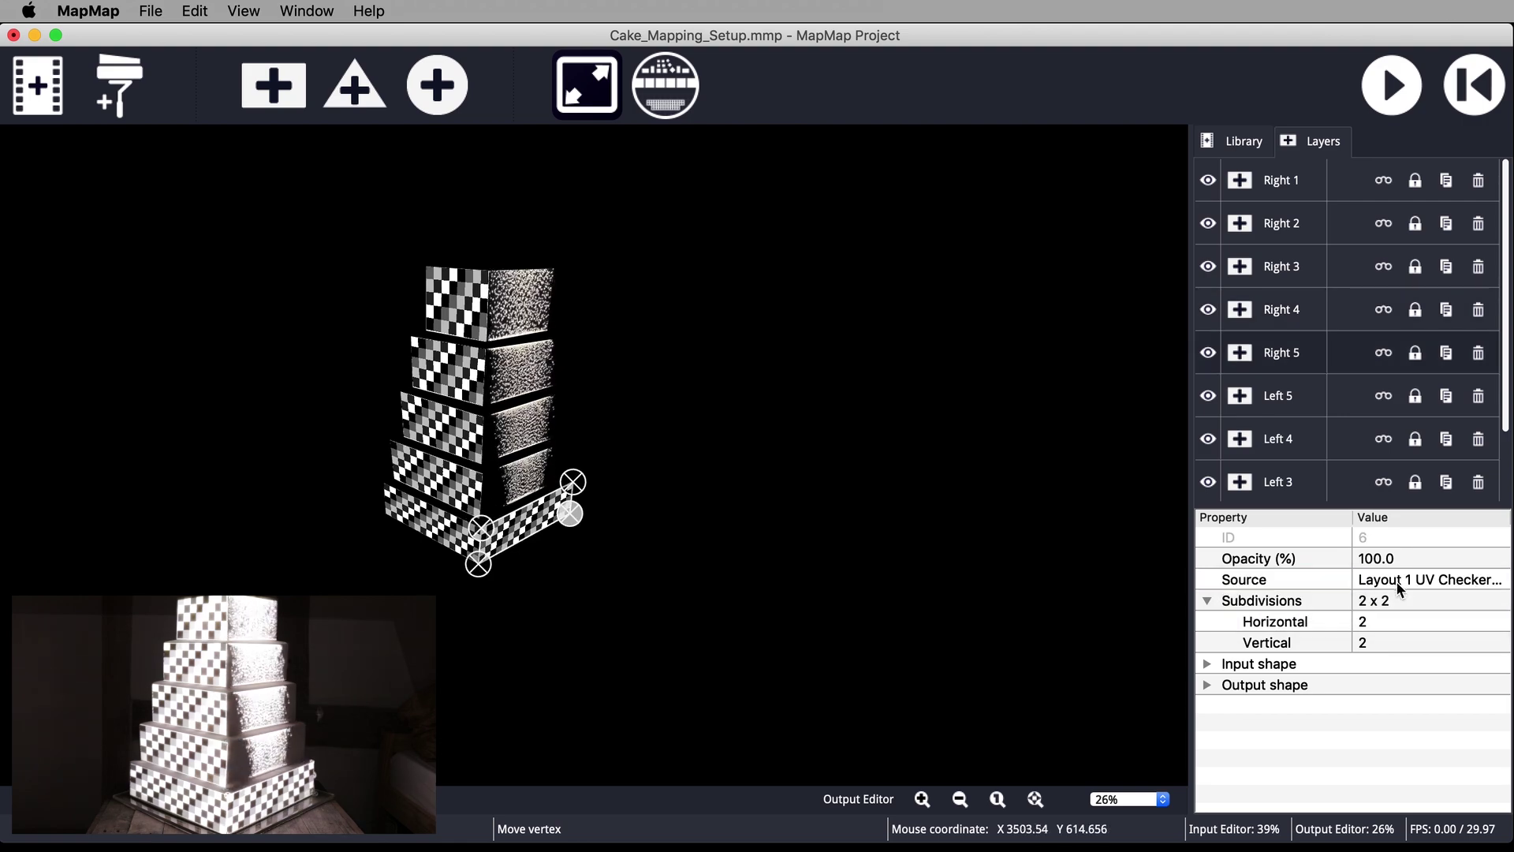
{"action": "left_click", "coordinate": [1398, 580]}
{"action": "left_click", "coordinate": [1385, 604]}
Set the five left-side meshes' source to the Particle Cascade video and enlarge the output view
{"action": "left_click", "coordinate": [430, 520]}
{"action": "left_click", "coordinate": [1412, 585]}
{"action": "left_click", "coordinate": [1385, 604]}
{"action": "left_click", "coordinate": [436, 473]}
{"action": "left_click", "coordinate": [1398, 580]}
{"action": "left_click", "coordinate": [1385, 604]}
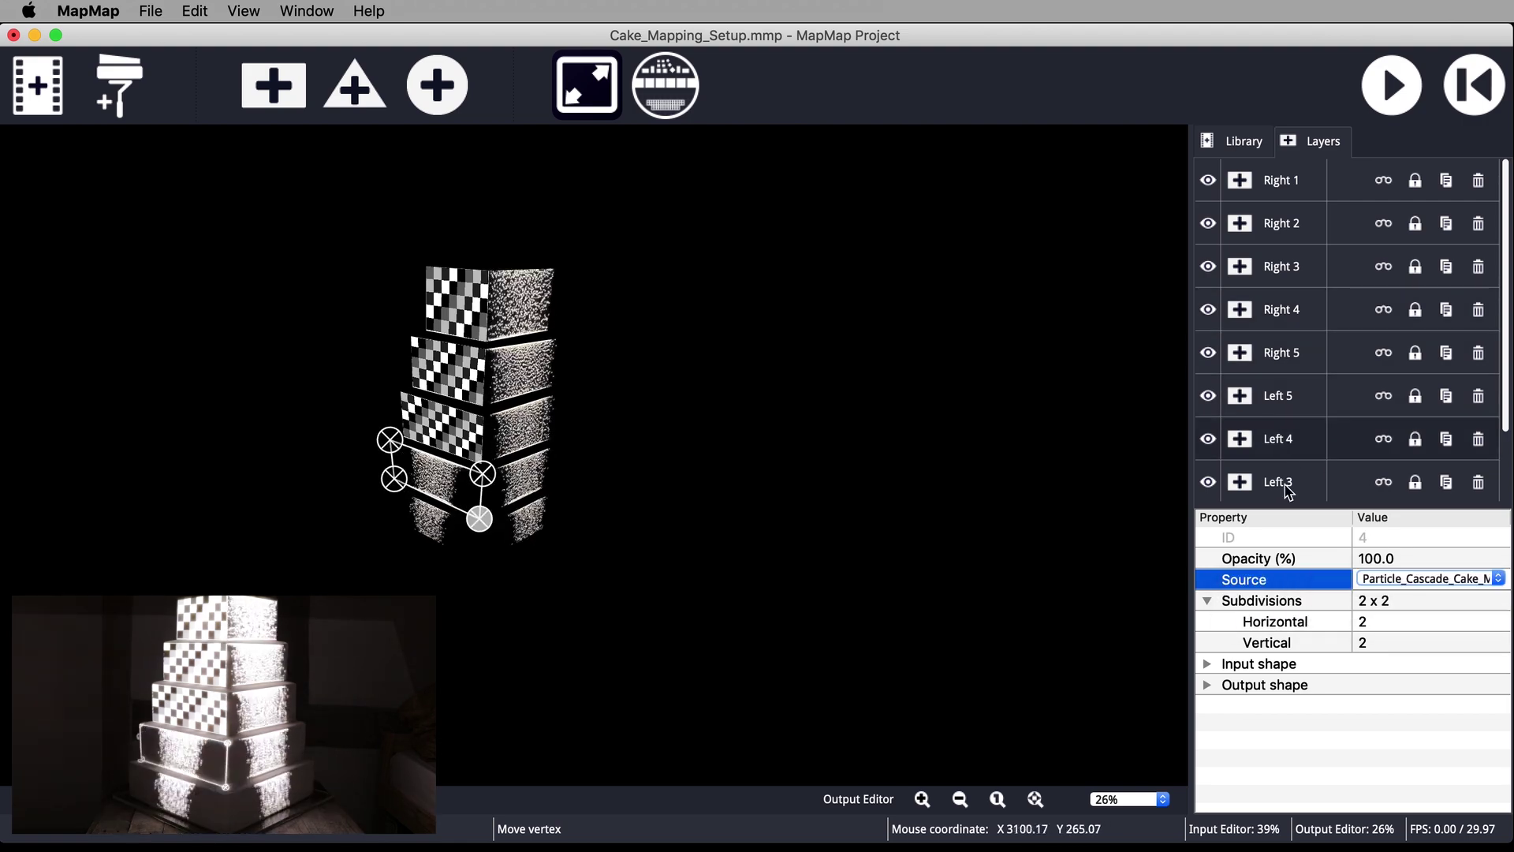
{"action": "left_click", "coordinate": [442, 422]}
{"action": "left_click", "coordinate": [1398, 580]}
{"action": "left_click", "coordinate": [1385, 604]}
{"action": "scroll", "coordinate": [1508, 481], "scroll_direction": "down", "scroll_amount": 2}
{"action": "left_click", "coordinate": [446, 369]}
{"action": "left_click", "coordinate": [1398, 580]}
{"action": "left_click", "coordinate": [1385, 604]}
{"action": "left_click", "coordinate": [456, 304]}
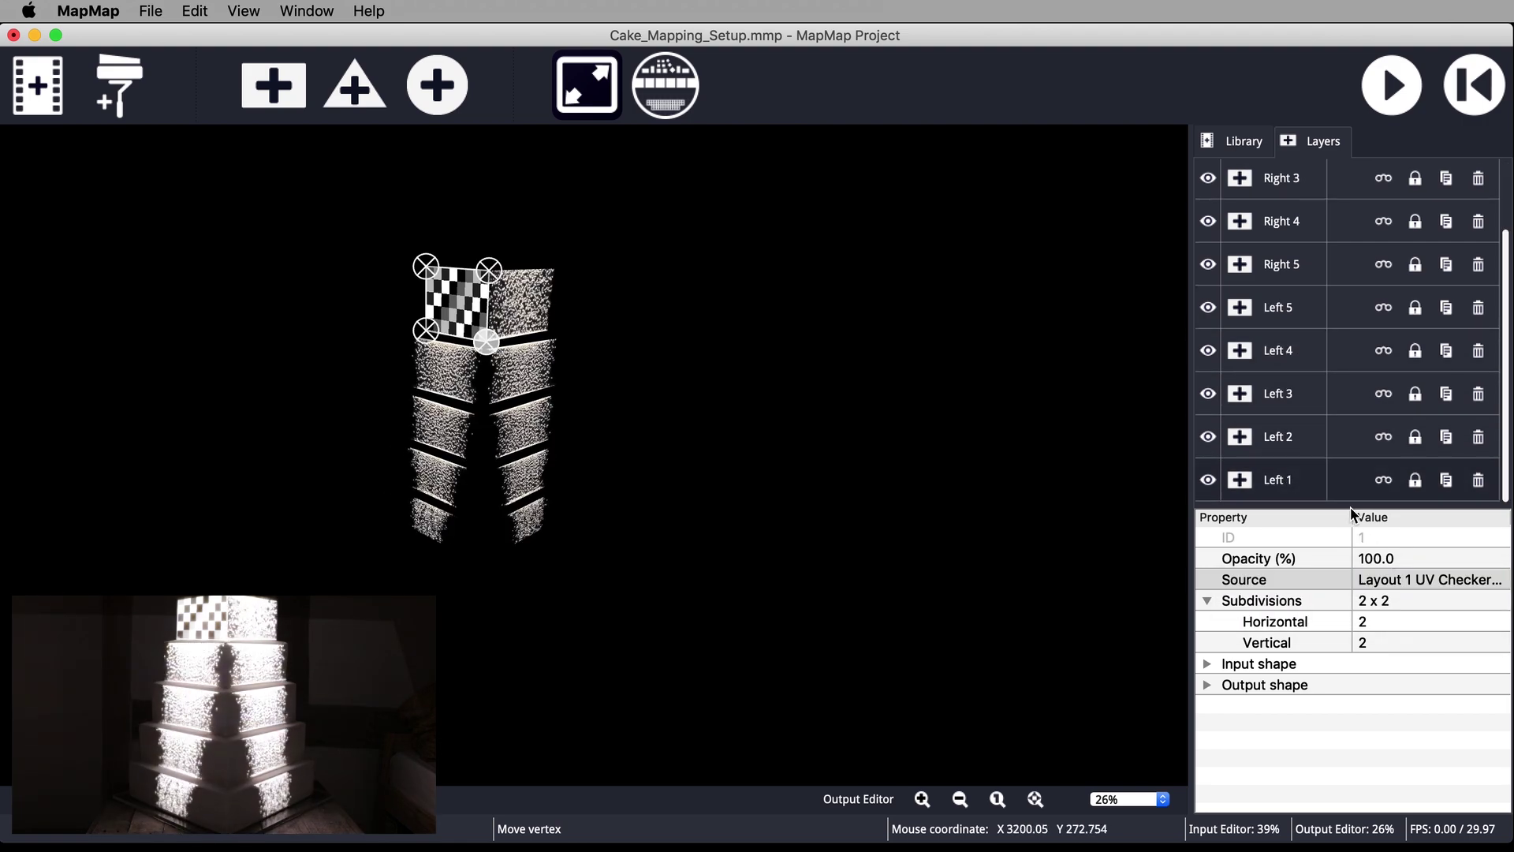
{"action": "left_click", "coordinate": [1399, 580]}
{"action": "left_click", "coordinate": [1385, 603]}
{"action": "left_click", "coordinate": [1035, 799]}
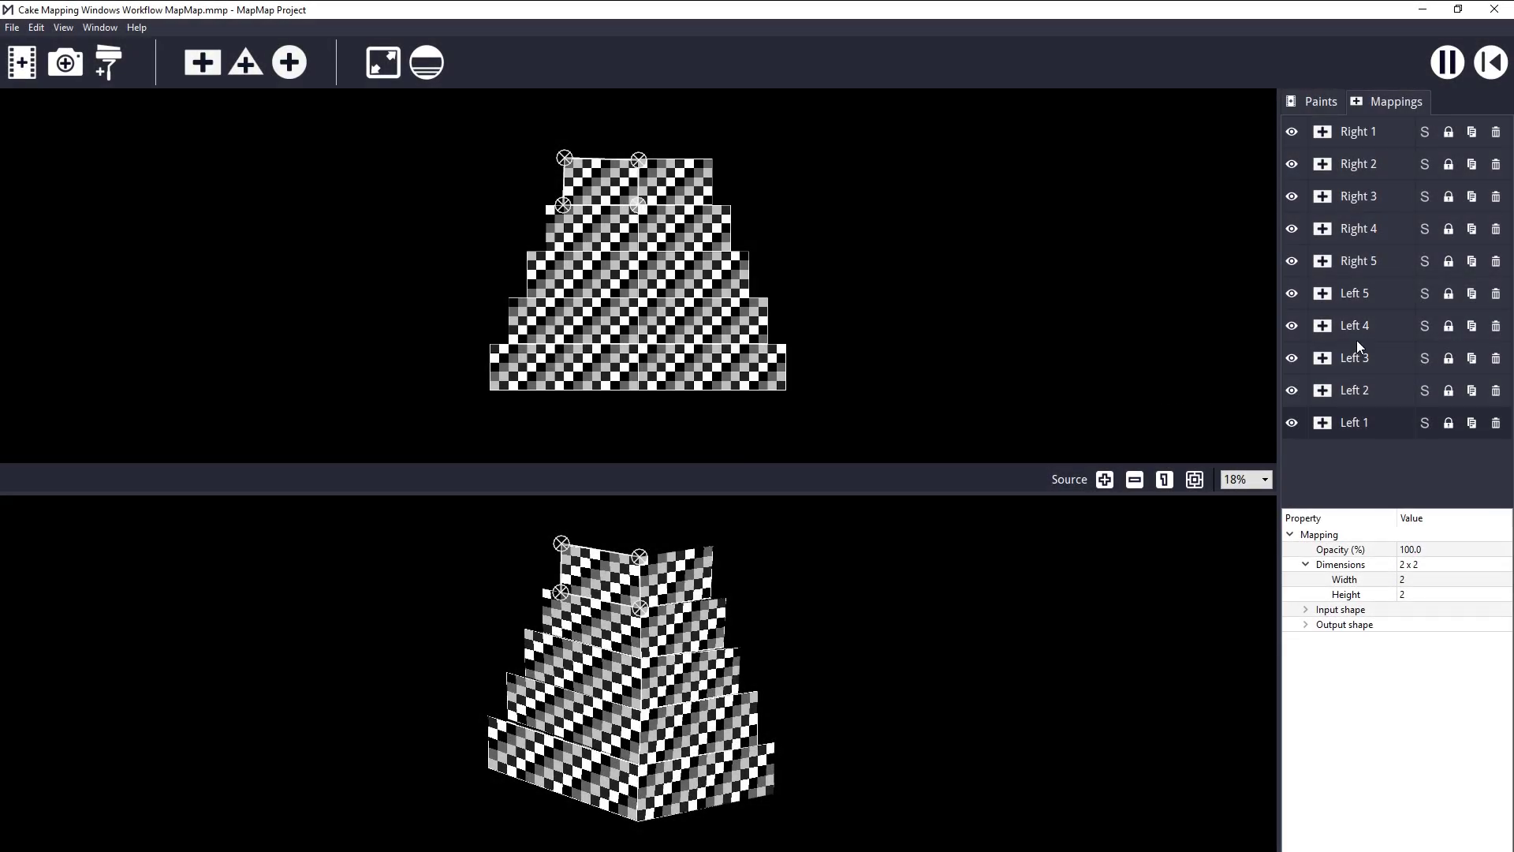
Replace the Layout 1 UV Checker.mp4 paint's video with the Particle Cascade file from Video Content
{"action": "left_click", "coordinate": [1319, 106]}
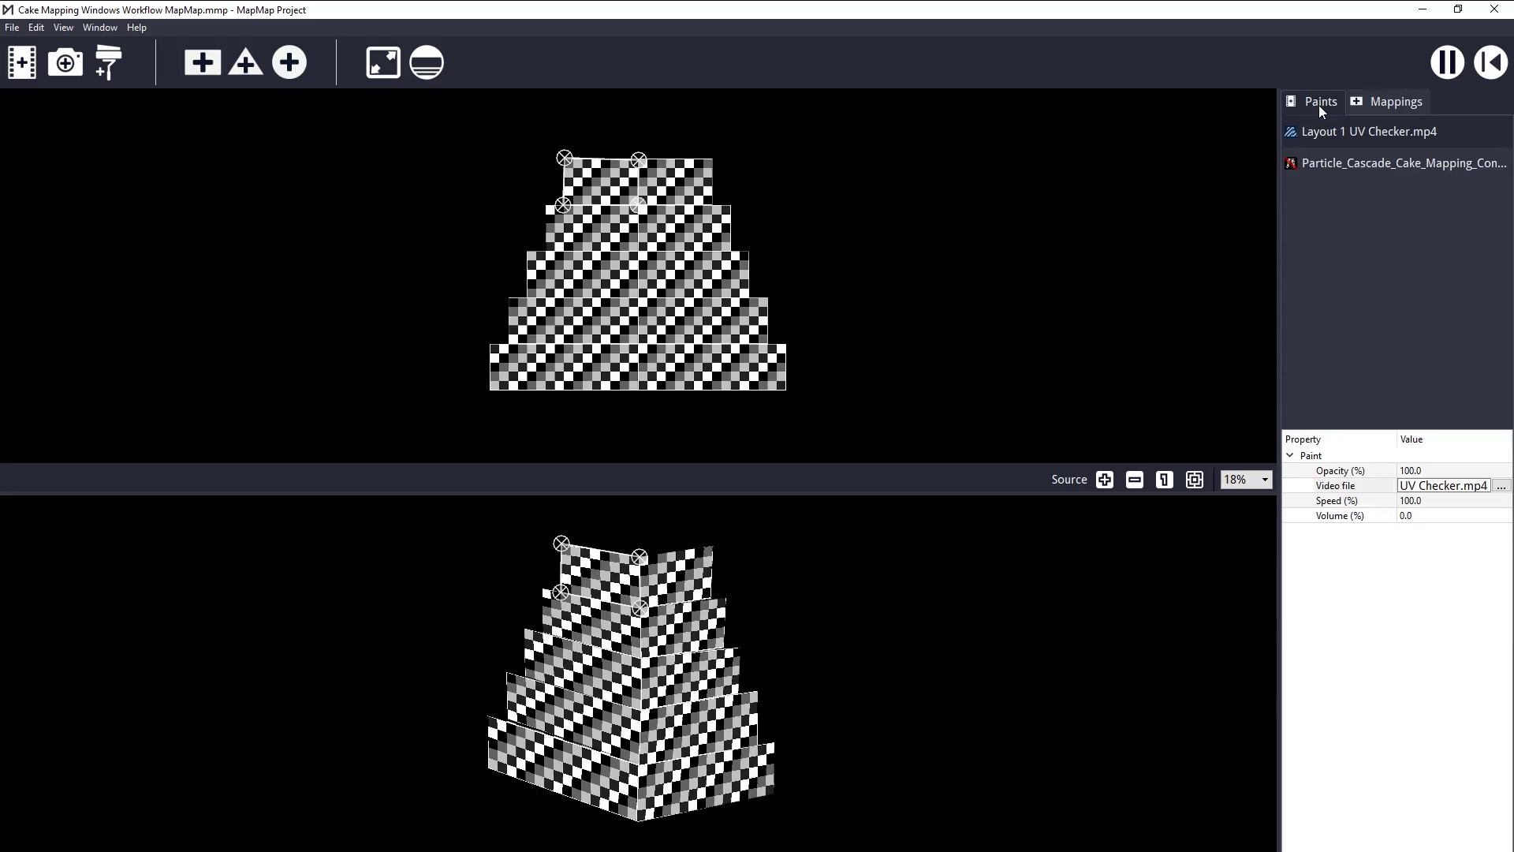
{"action": "left_click", "coordinate": [1336, 131]}
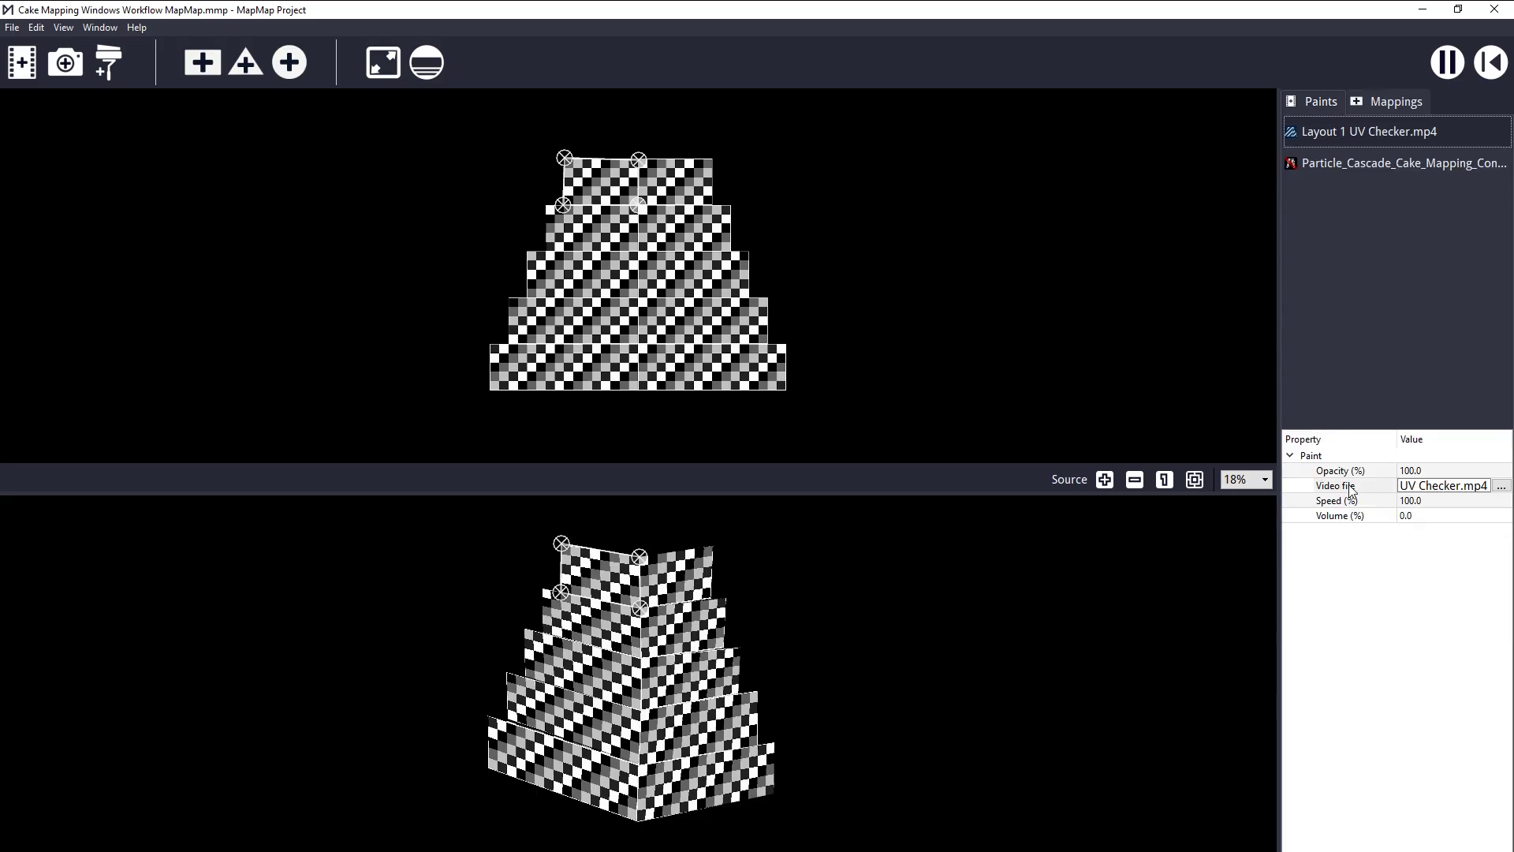
{"action": "left_click", "coordinate": [1503, 487]}
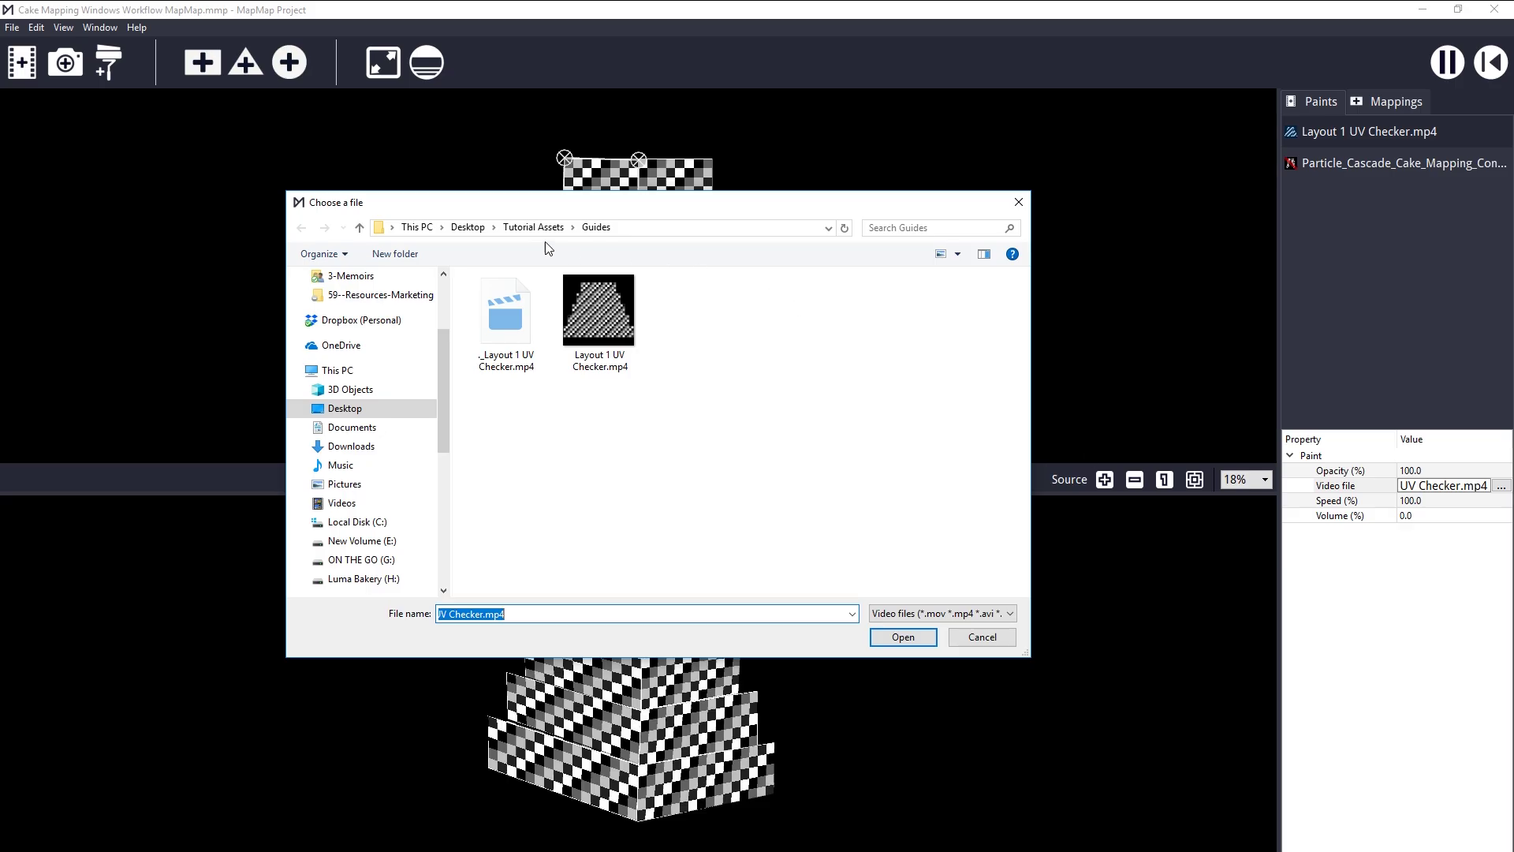
{"action": "left_click", "coordinate": [530, 229]}
{"action": "double_click", "coordinate": [514, 318]}
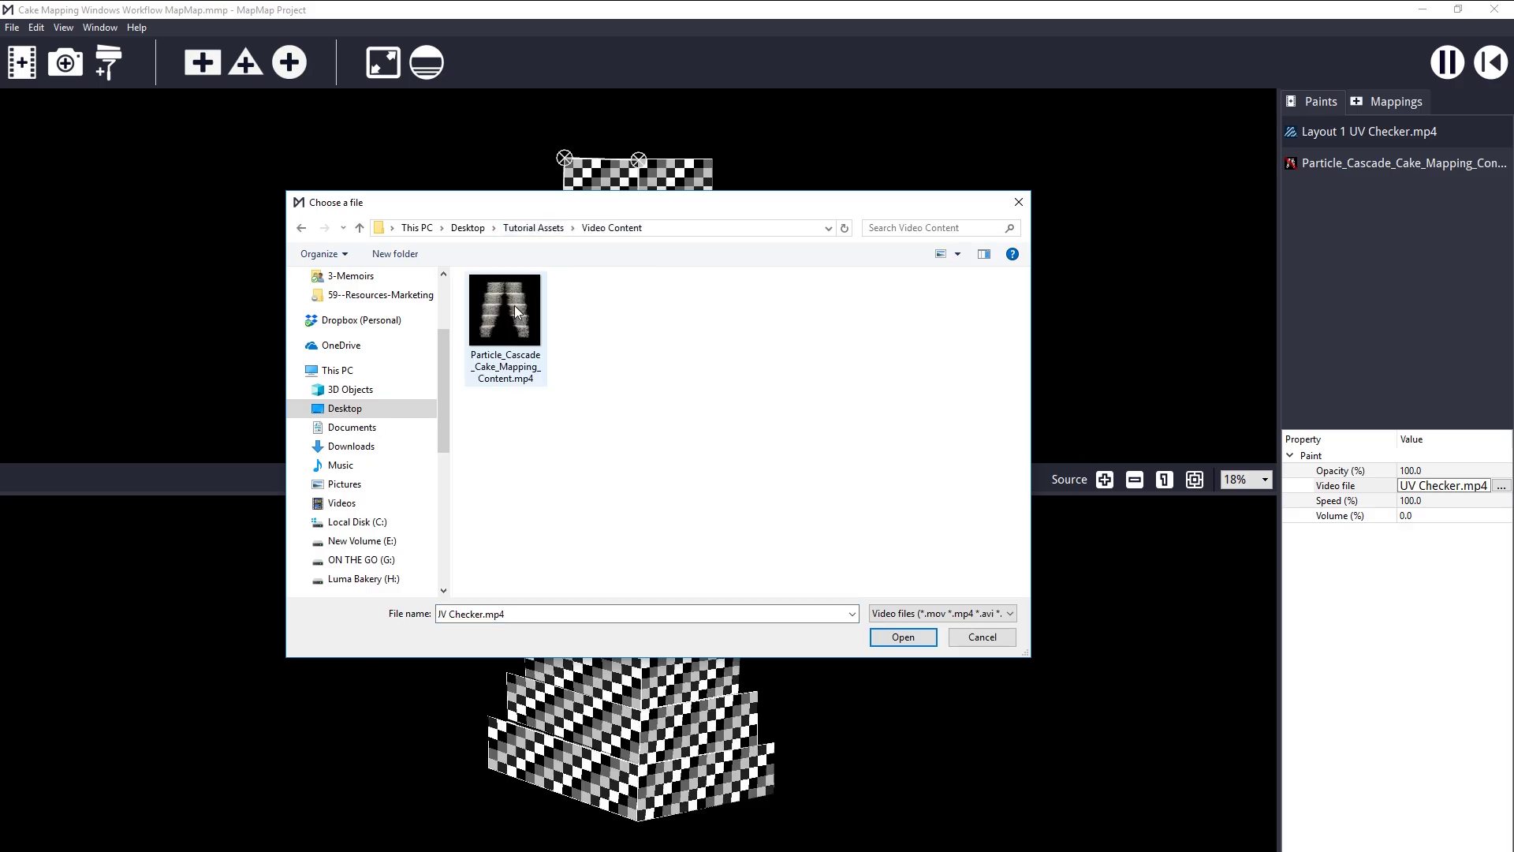
{"action": "left_click", "coordinate": [529, 328]}
{"action": "left_click", "coordinate": [903, 637]}
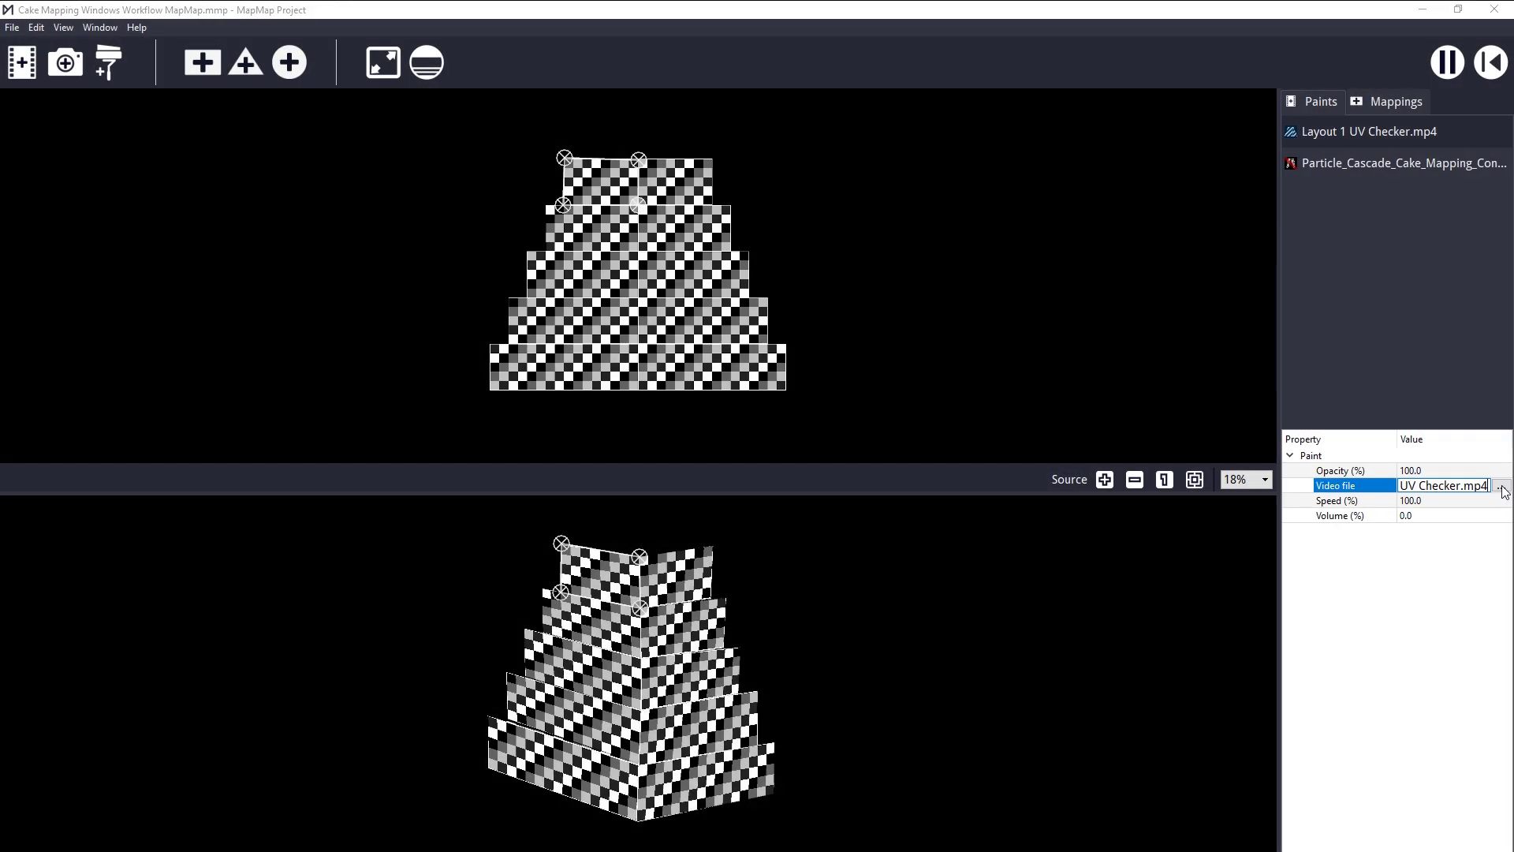
Browse again to Tutorial Assets > Video Content and pick the Particle Cascade content video
{"action": "left_click", "coordinate": [1501, 486]}
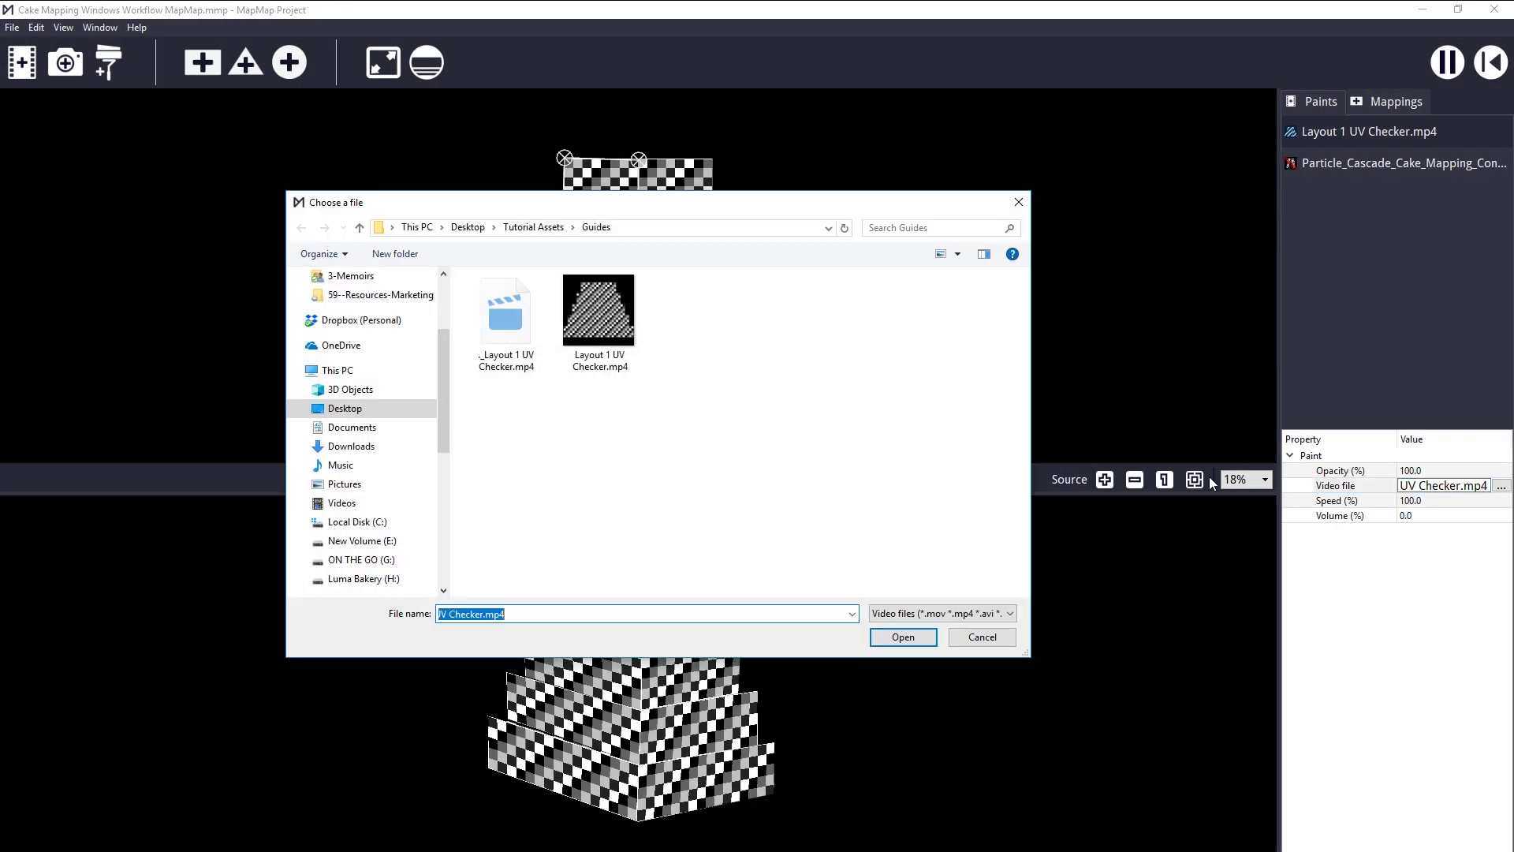
{"action": "left_click", "coordinate": [533, 228]}
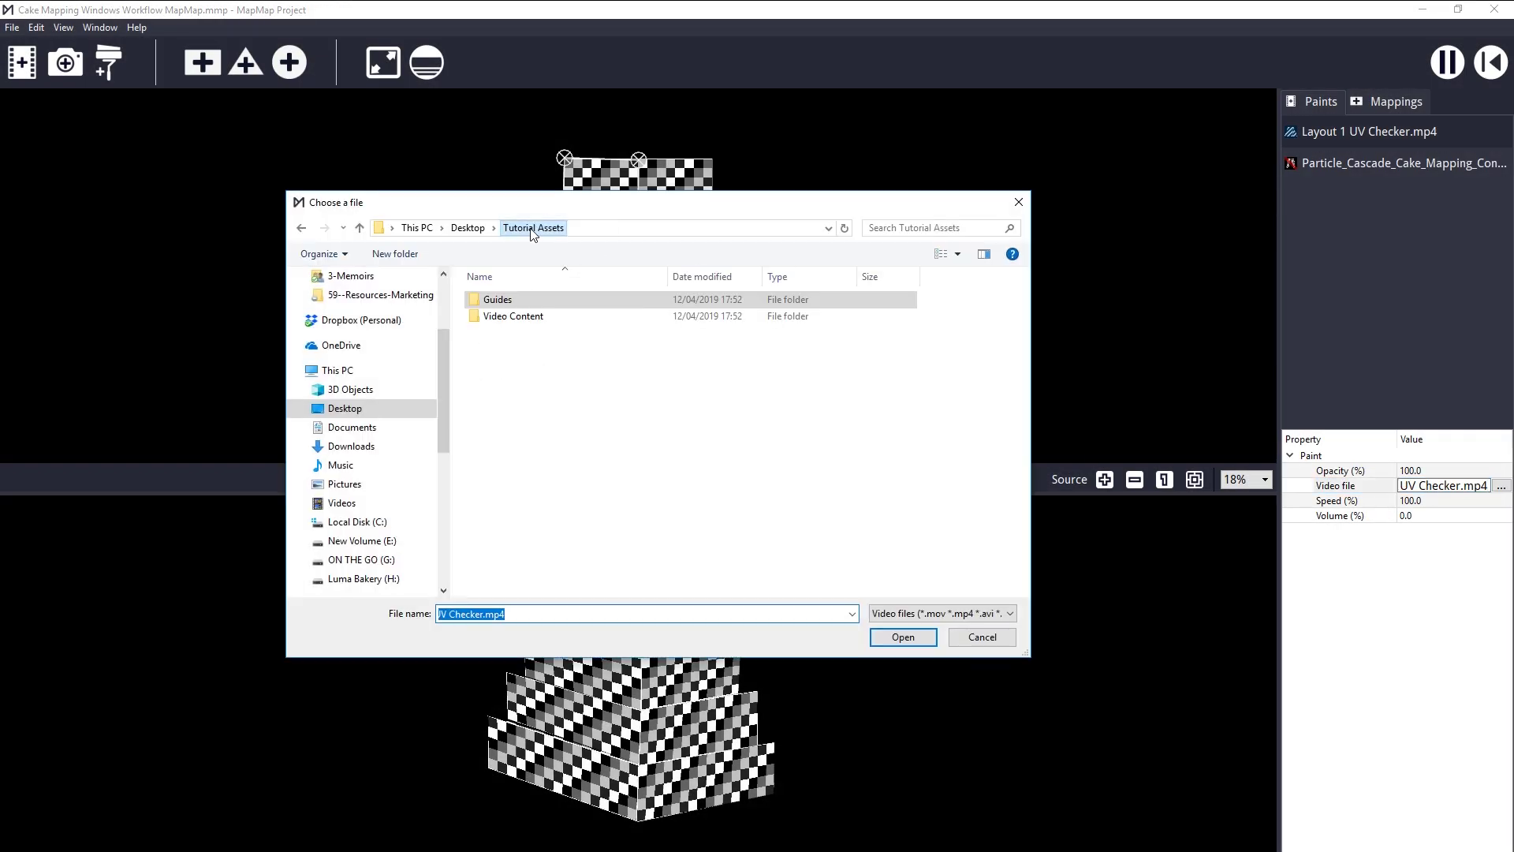
{"action": "double_click", "coordinate": [513, 317]}
{"action": "left_click", "coordinate": [515, 307]}
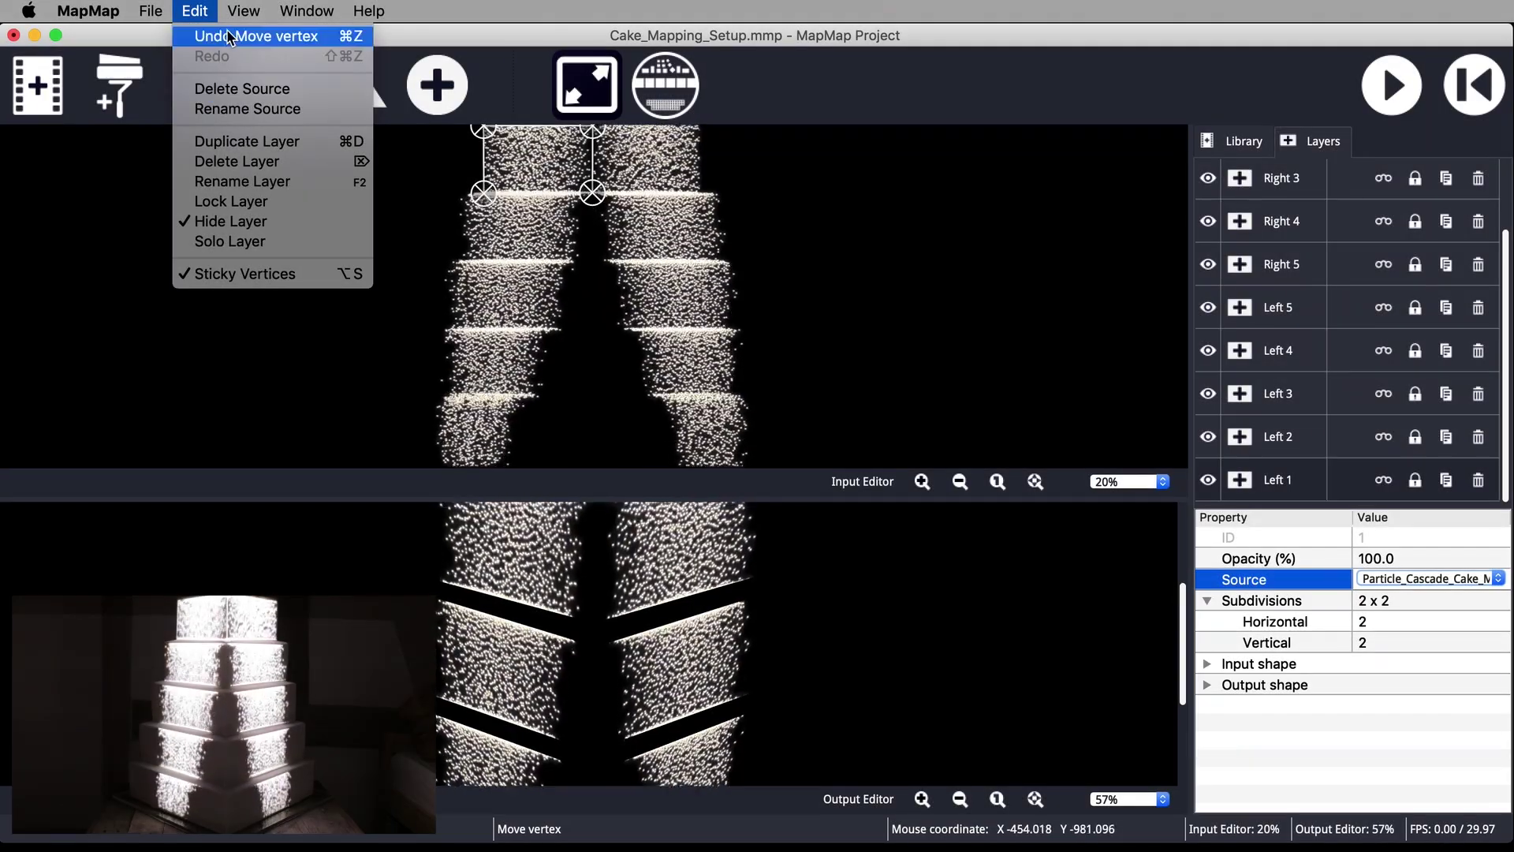
Uncheck View > Display Controls so the mesh vertex handles disappear
{"action": "mouse_move", "coordinate": [244, 11]}
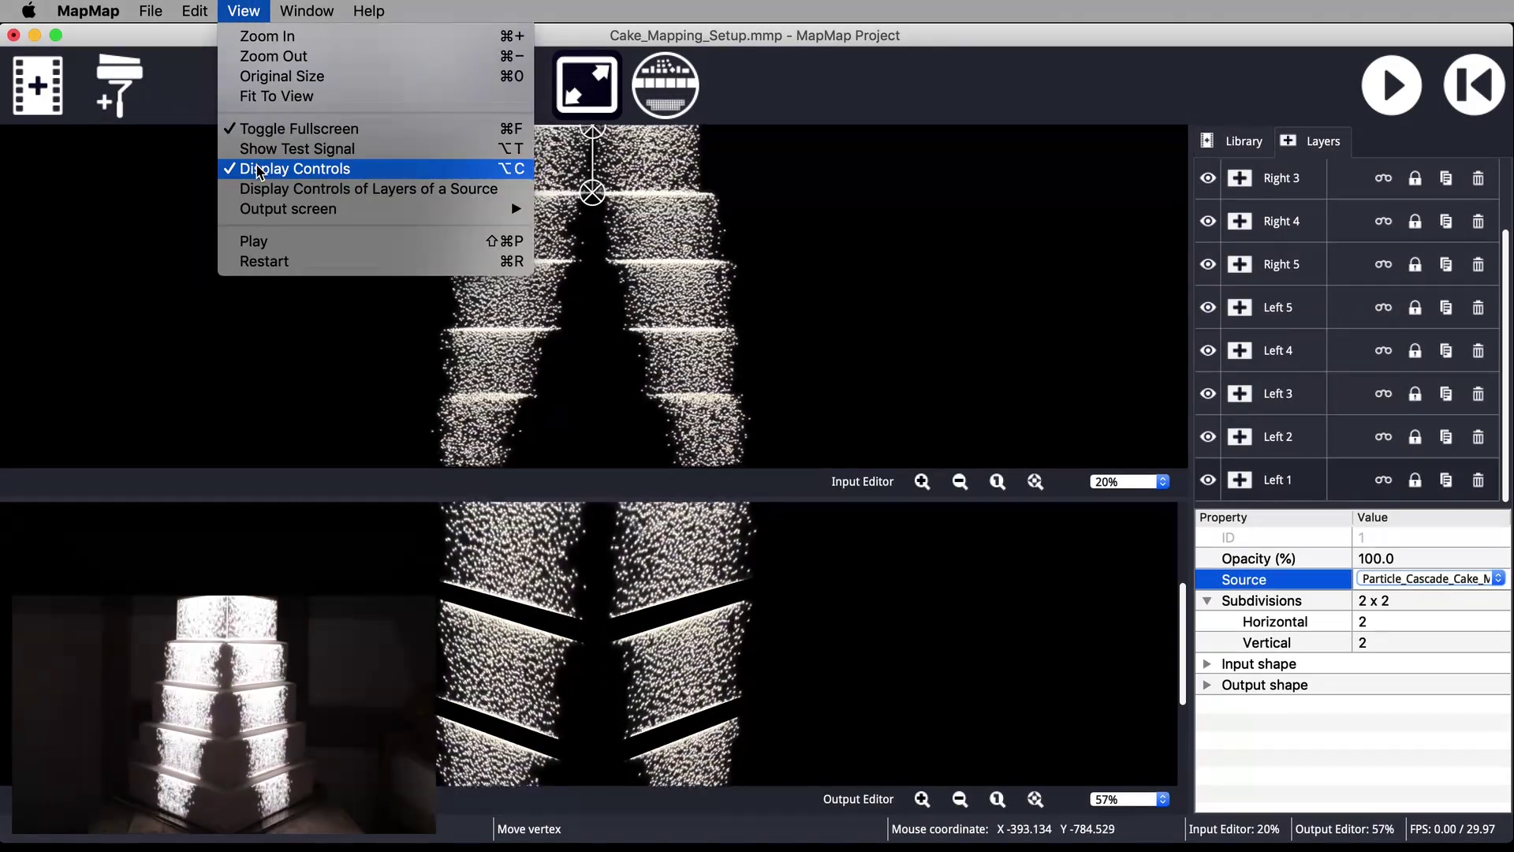
{"action": "left_click", "coordinate": [261, 172]}
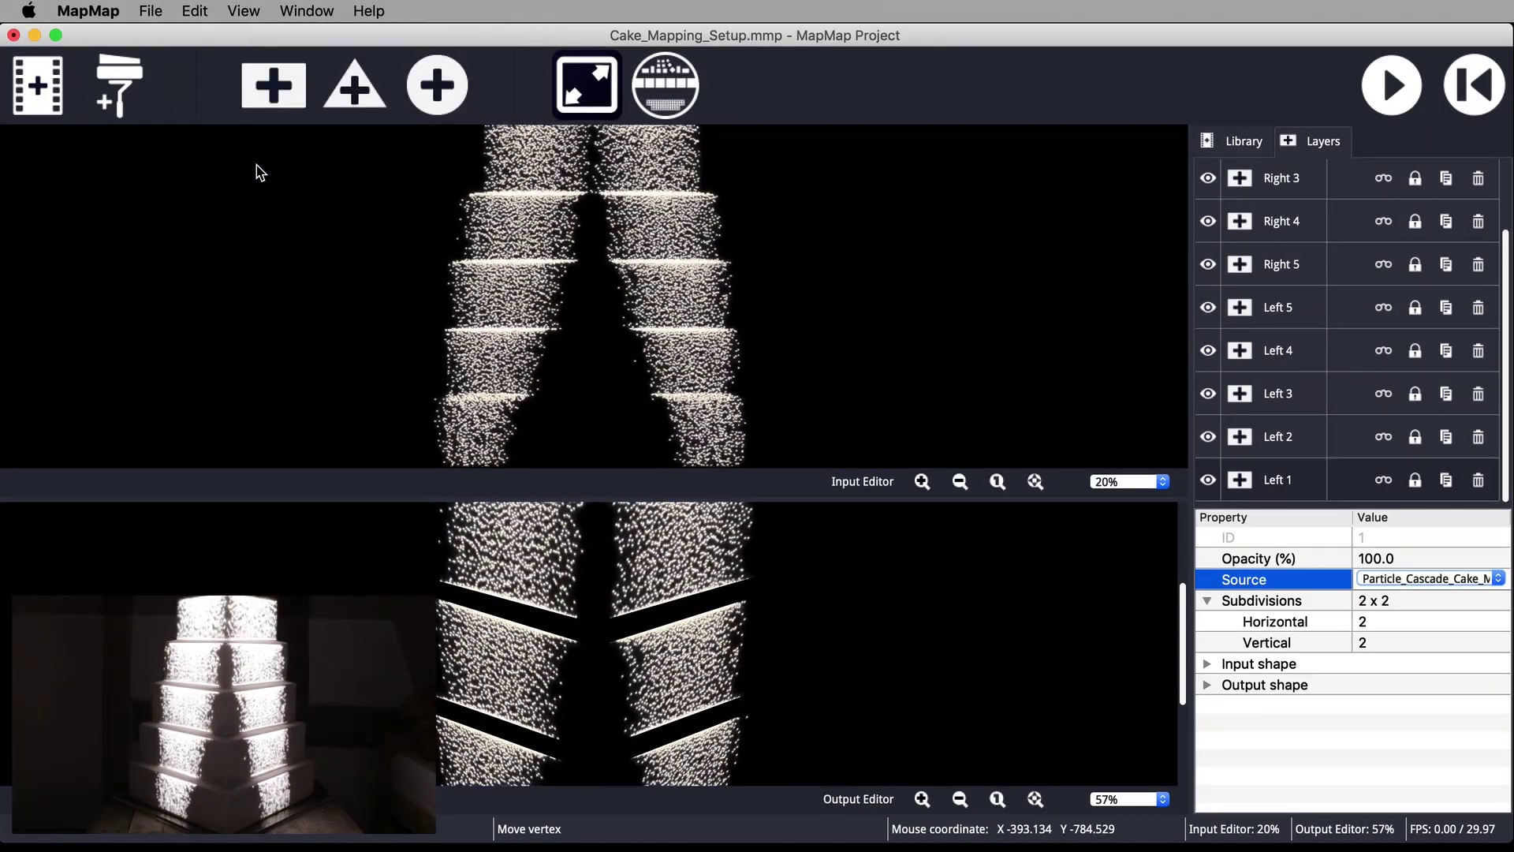